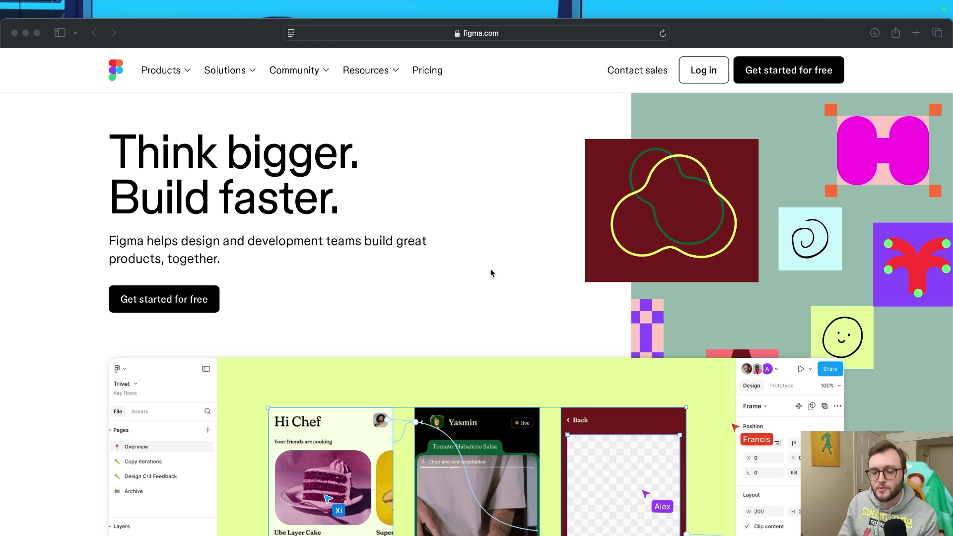
# Sign up for Figma, dismiss the Config banner, and create a new untitled design file in Drafts
pyautogui.scroll(-1, 495, 269)
pyautogui.scroll(1, 495, 267)
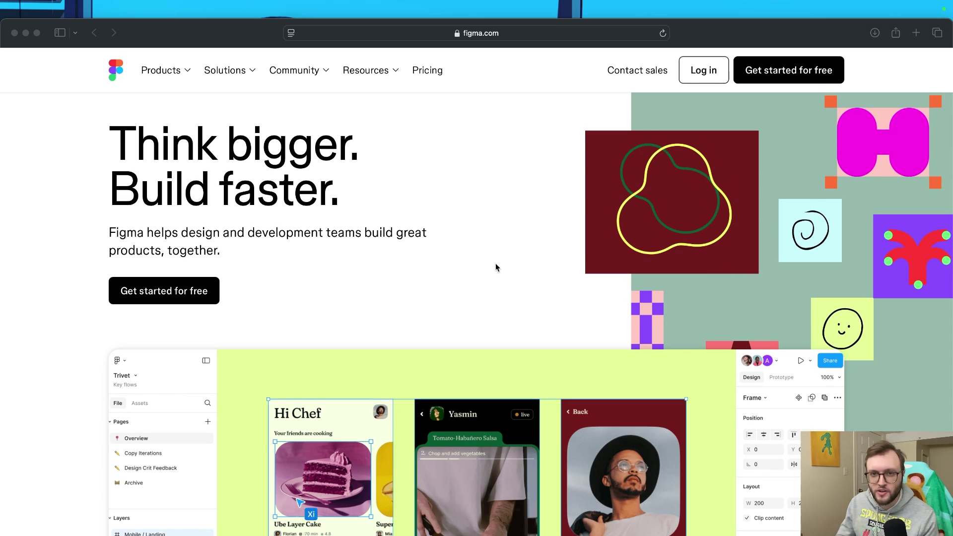
pyautogui.click(627, 104)
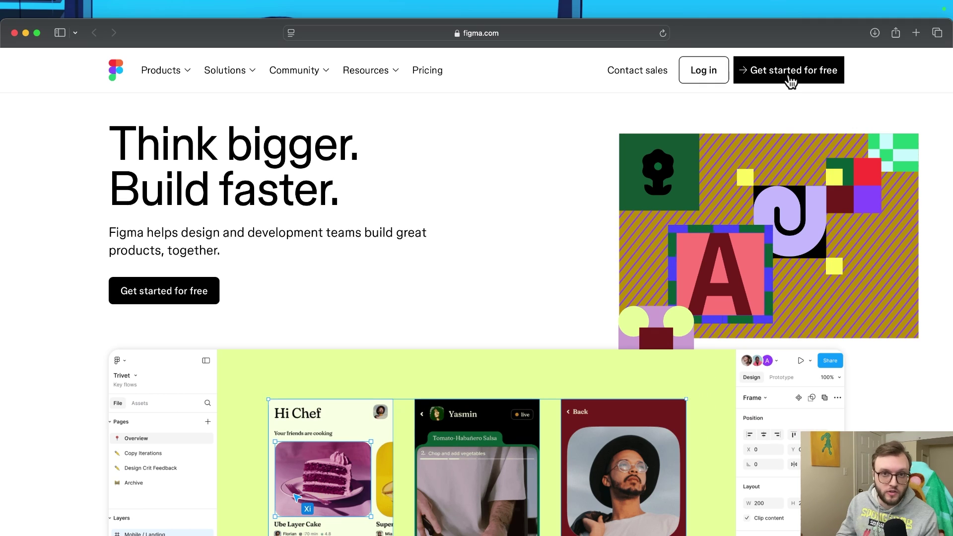
pyautogui.click(790, 80)
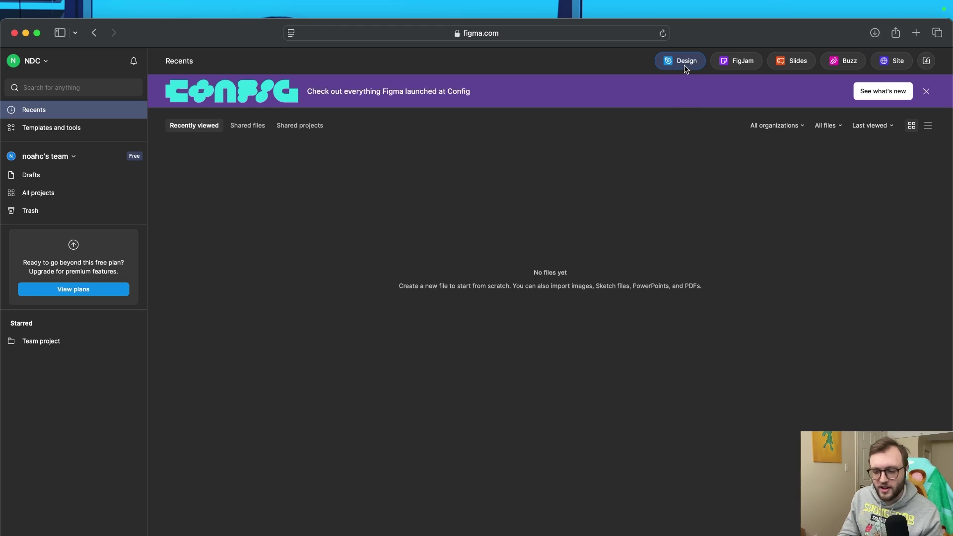
pyautogui.click(926, 91)
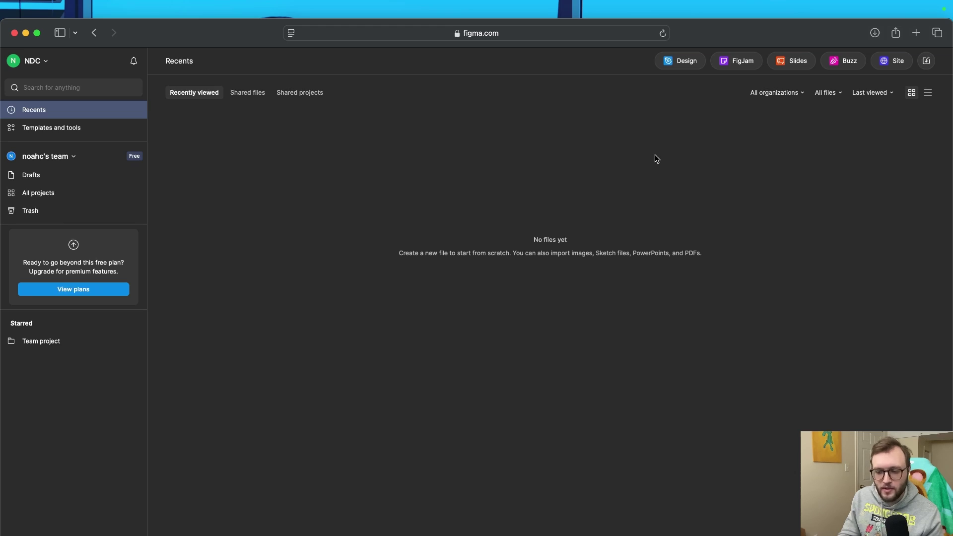
pyautogui.click(680, 68)
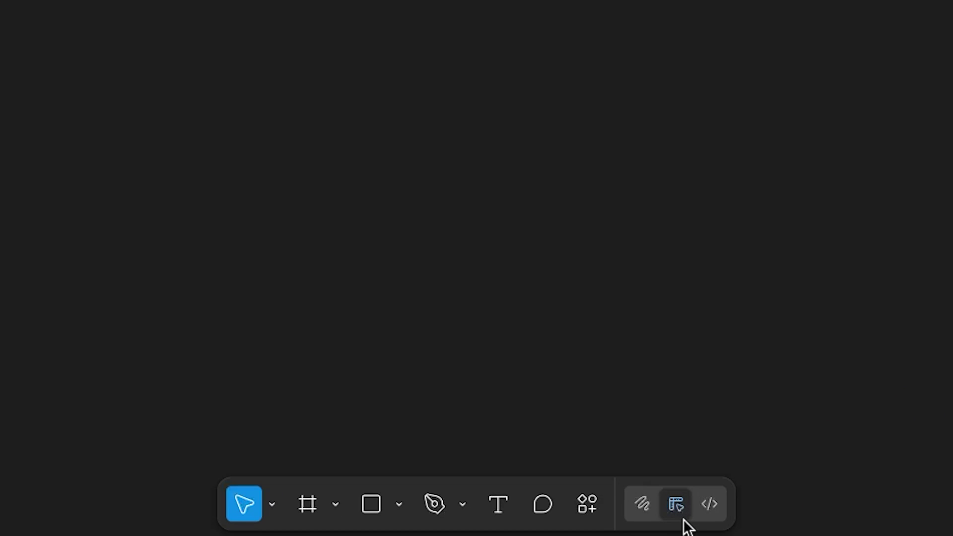
pyautogui.click(587, 520)
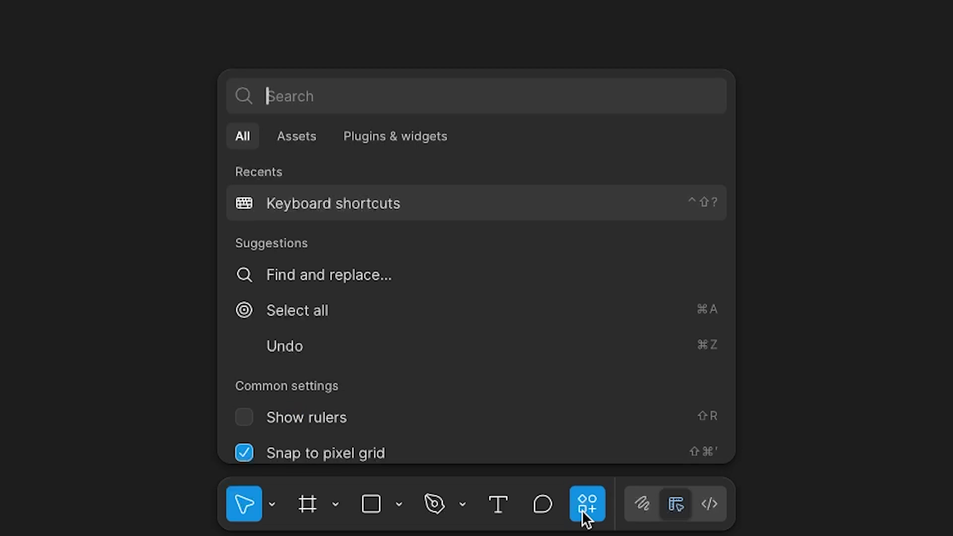
pyautogui.click(404, 211)
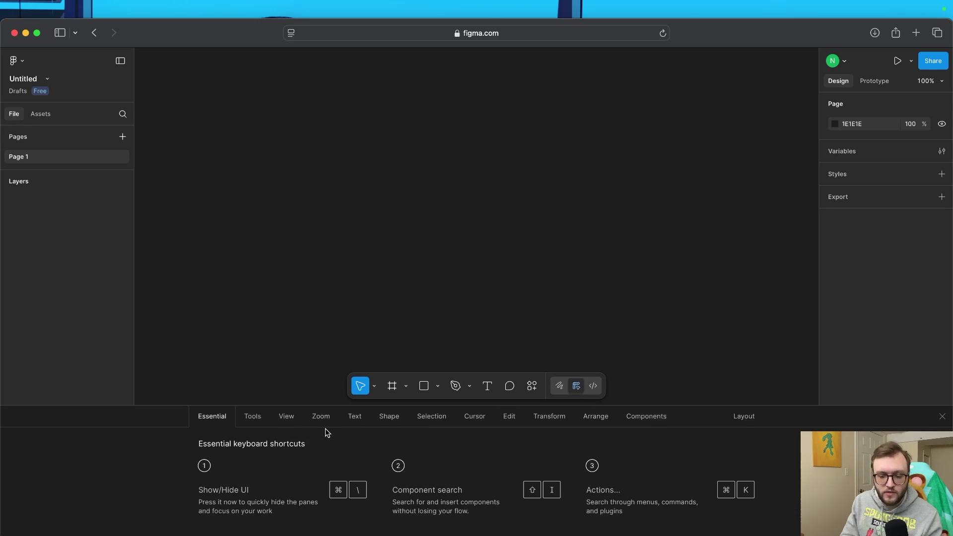
pyautogui.click(358, 422)
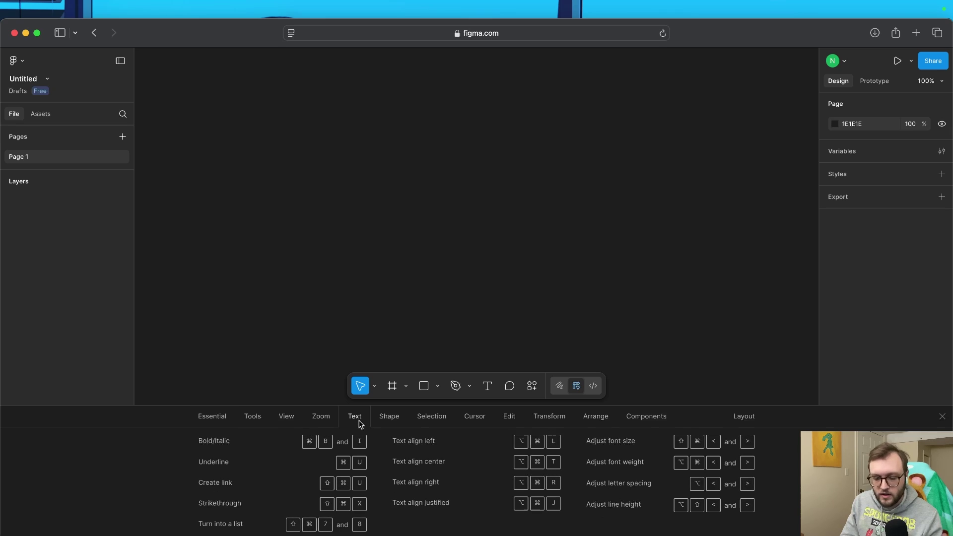
pyautogui.click(253, 419)
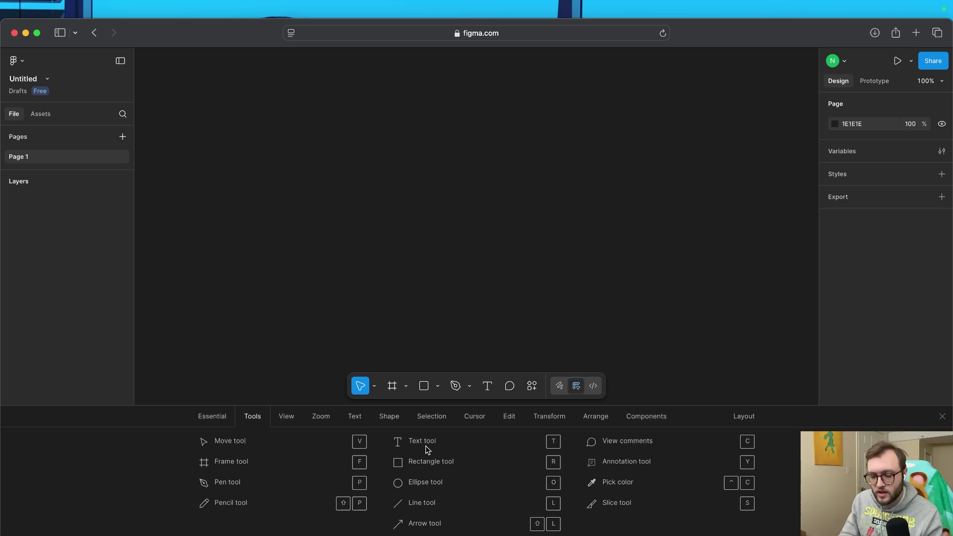
pyautogui.hotkey('ctrl', 'shift', '?')
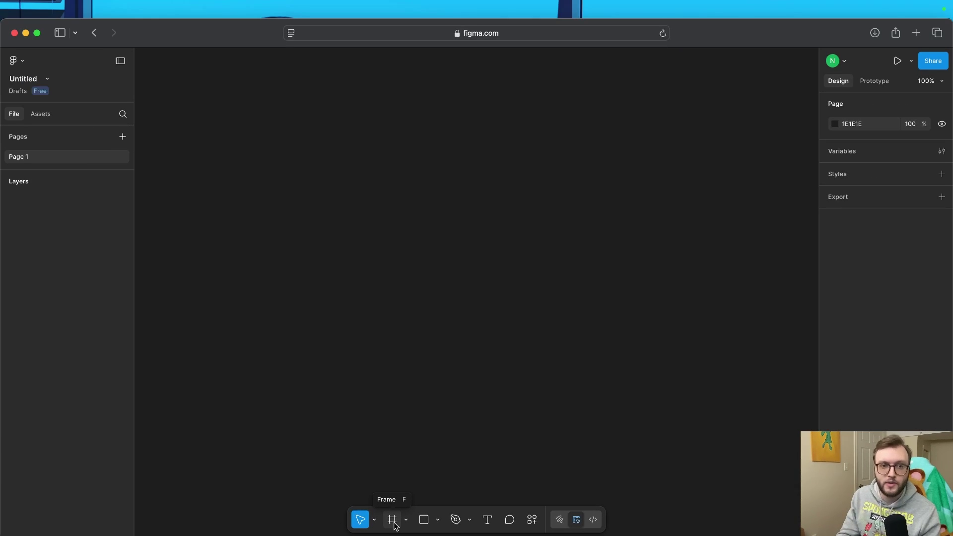
# Add a 393×852 white iPhone 16 frame from the Frame tool's Phone presets
pyautogui.click(393, 522)
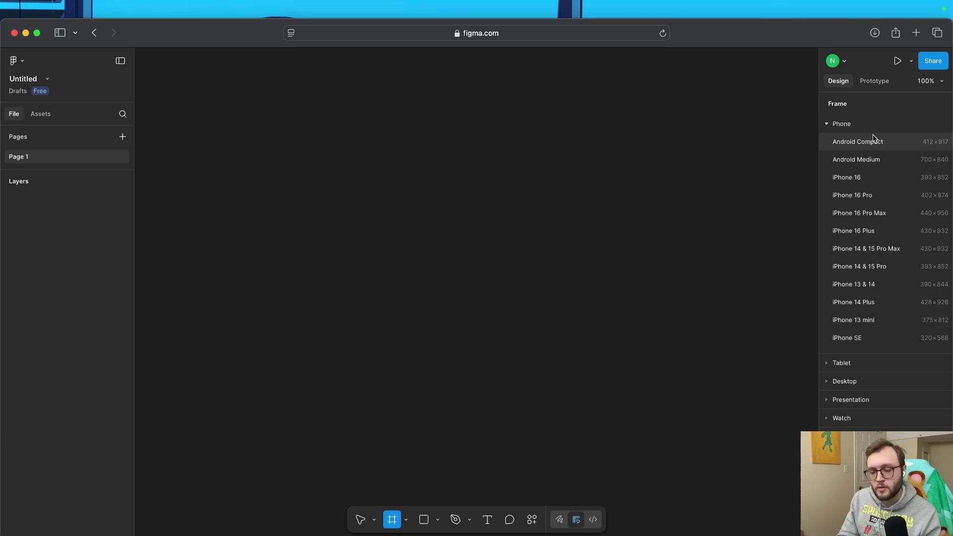
pyautogui.click(858, 182)
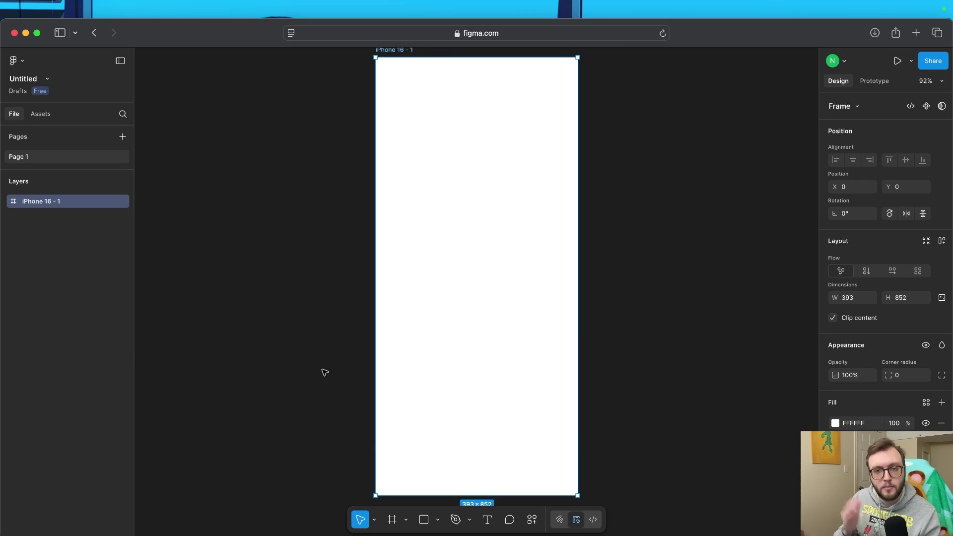
pyautogui.scroll(1, 357, 239)
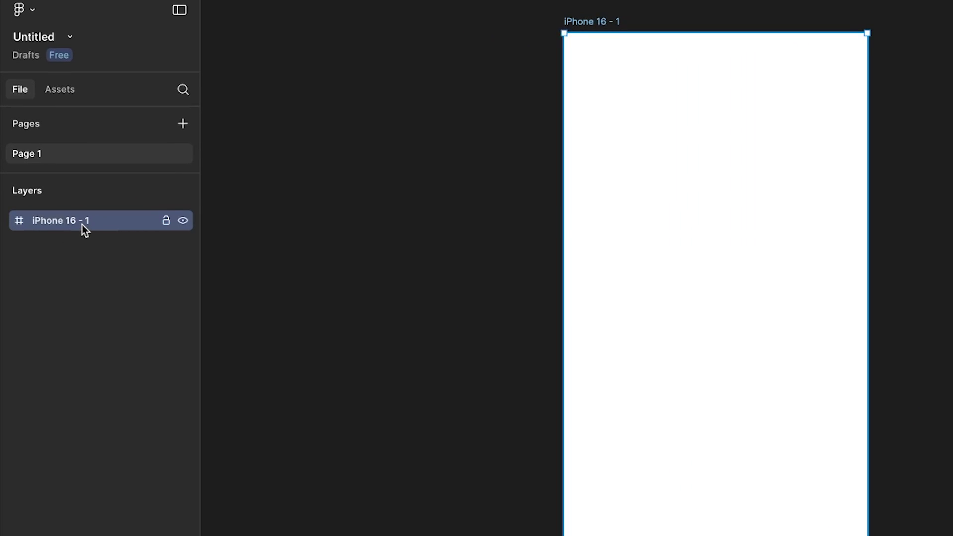
# Rename the 'iPhone 16 - 1' frame layer to 'Home' and deselect it
pyautogui.rightClick(82, 224)
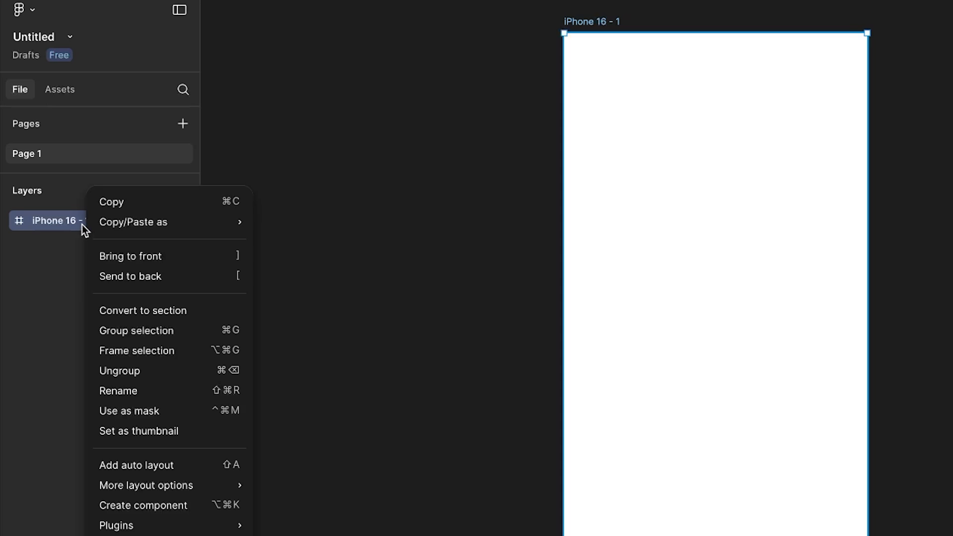
pyautogui.click(161, 394)
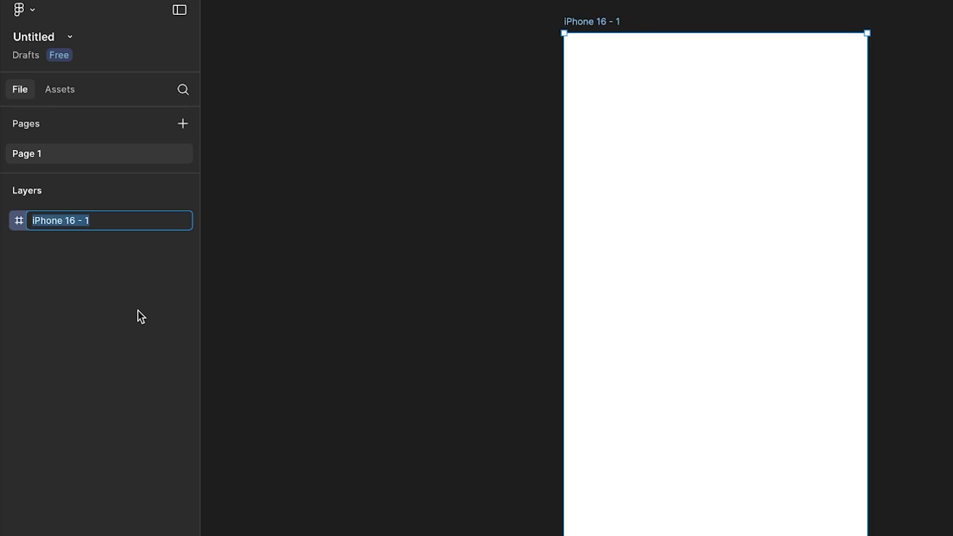
pyautogui.write('Home')
pyautogui.press('Return')
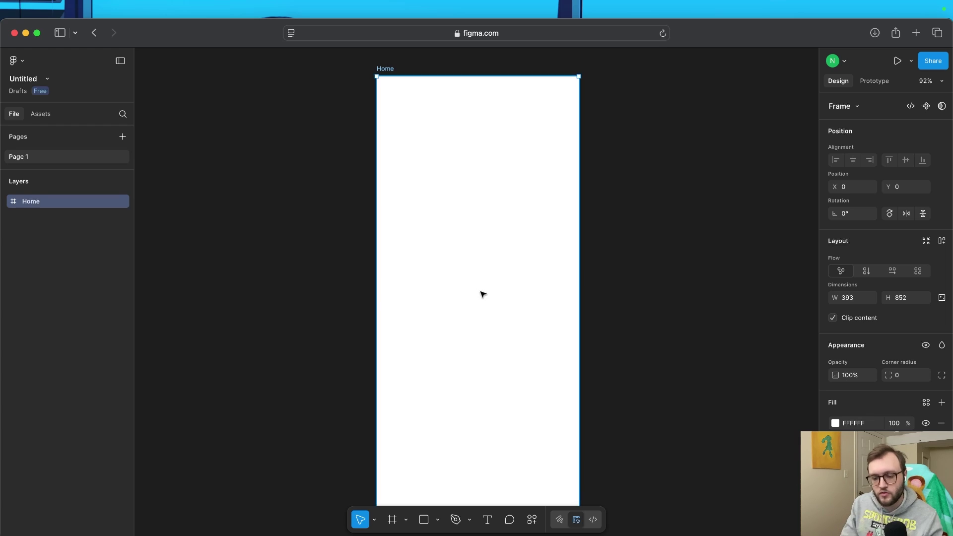
pyautogui.click(611, 192)
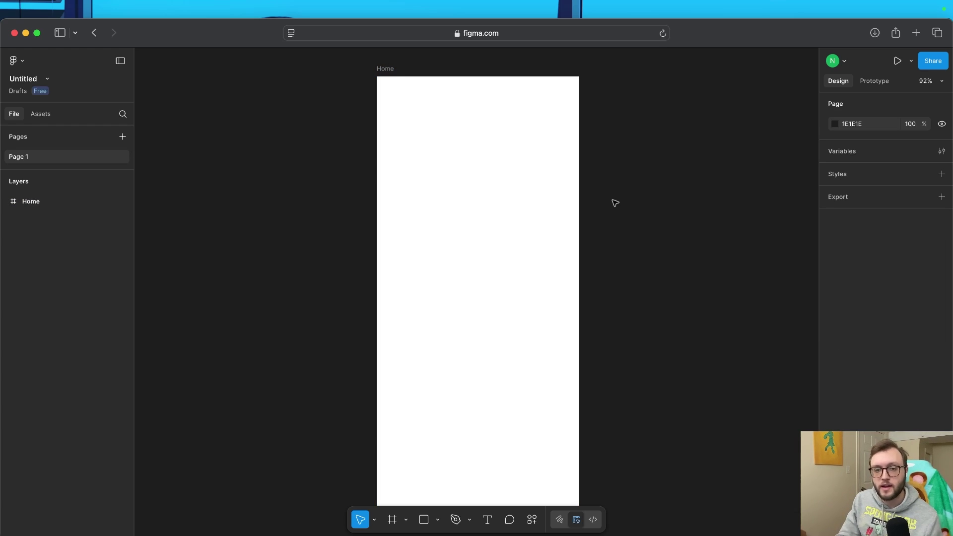
# Add a text box near the top of Home reading 'Welcome, NDC 👋' and select all its text
pyautogui.click(487, 522)
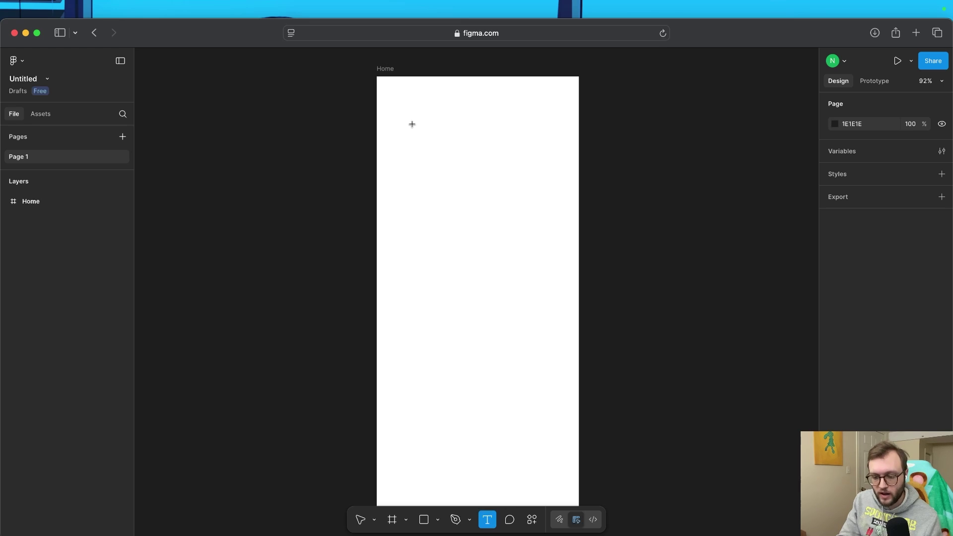
pyautogui.moveTo(412, 124); pyautogui.dragTo(531, 158)
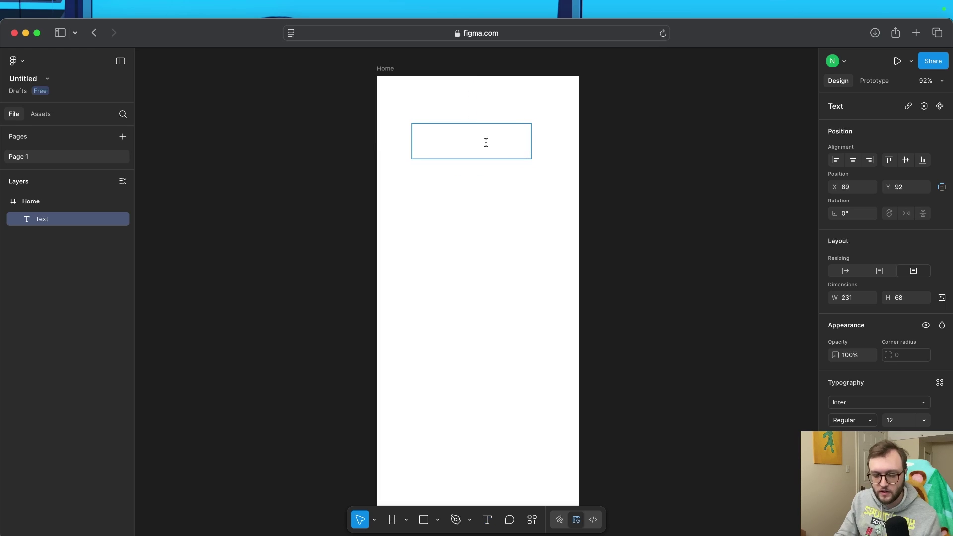
pyautogui.write('Welcome, NDC')
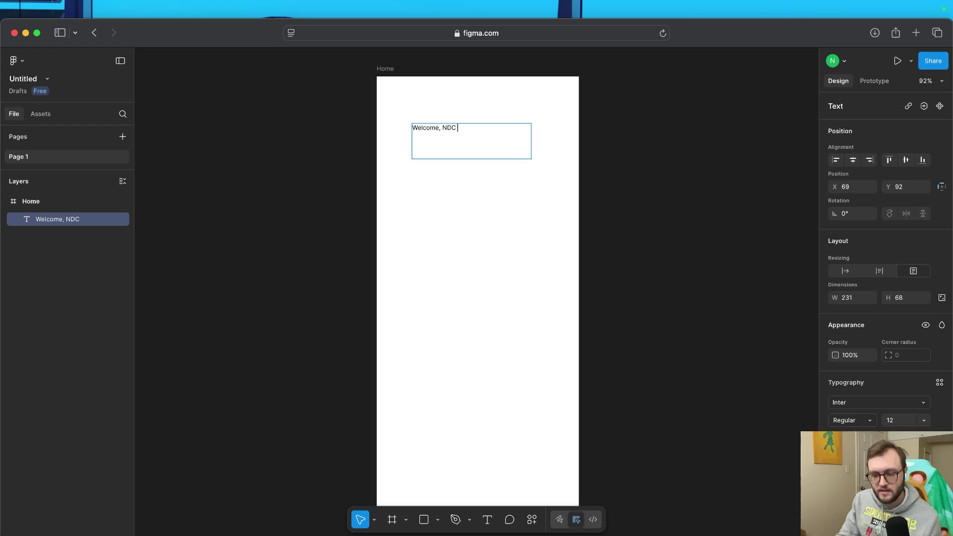
pyautogui.press('ctrl+super+space')
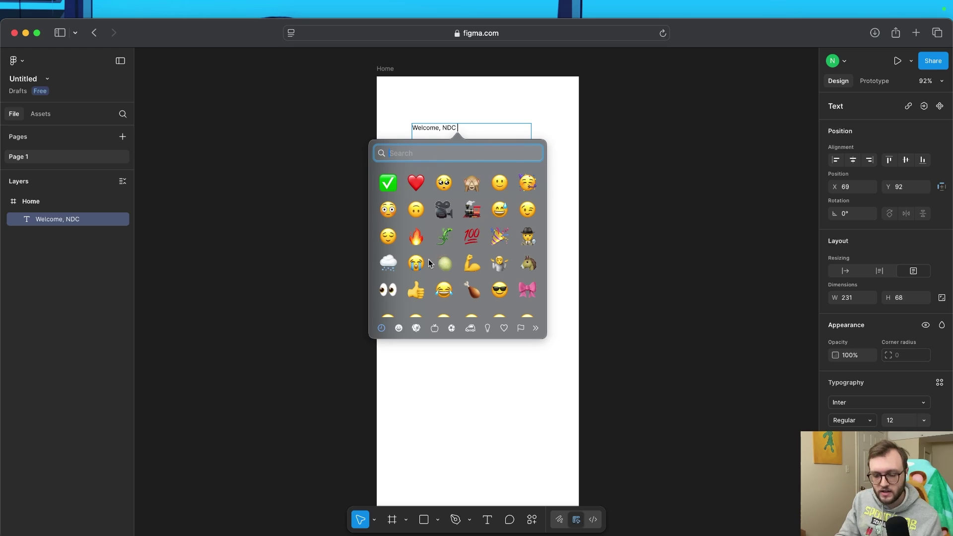
pyautogui.write('wave')
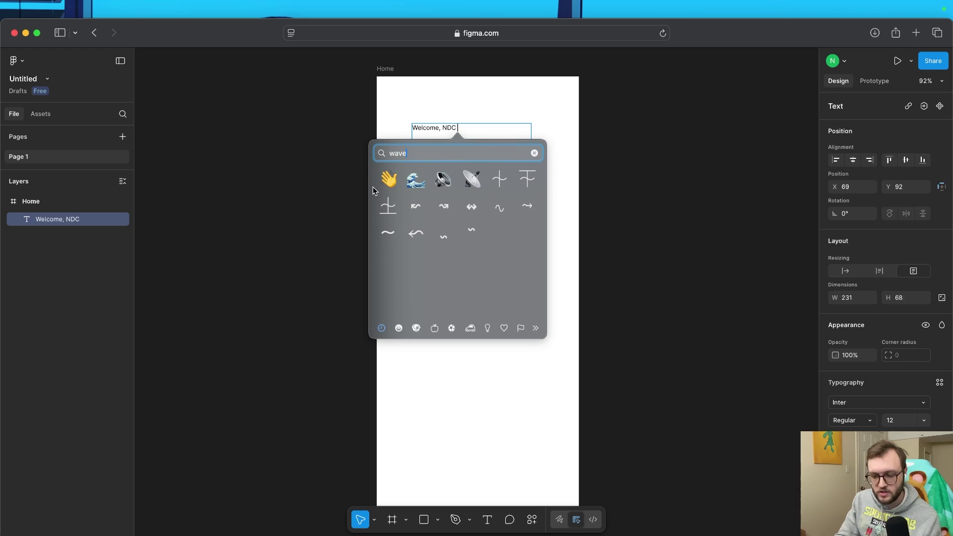
pyautogui.click(389, 178)
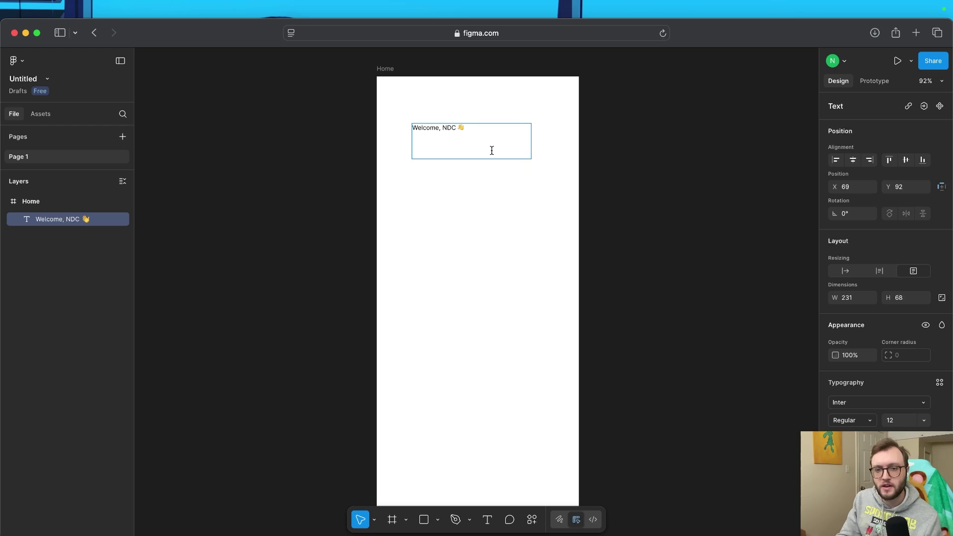
pyautogui.press('super+a')
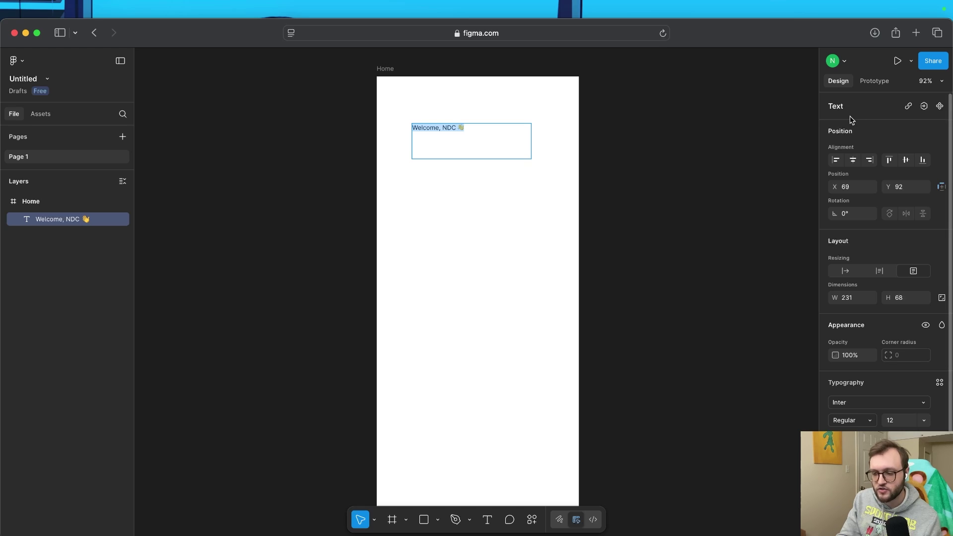
# Change the greeting's font to Poppins, filtering the font list to Google fonts
pyautogui.scroll(-2, 855, 184)
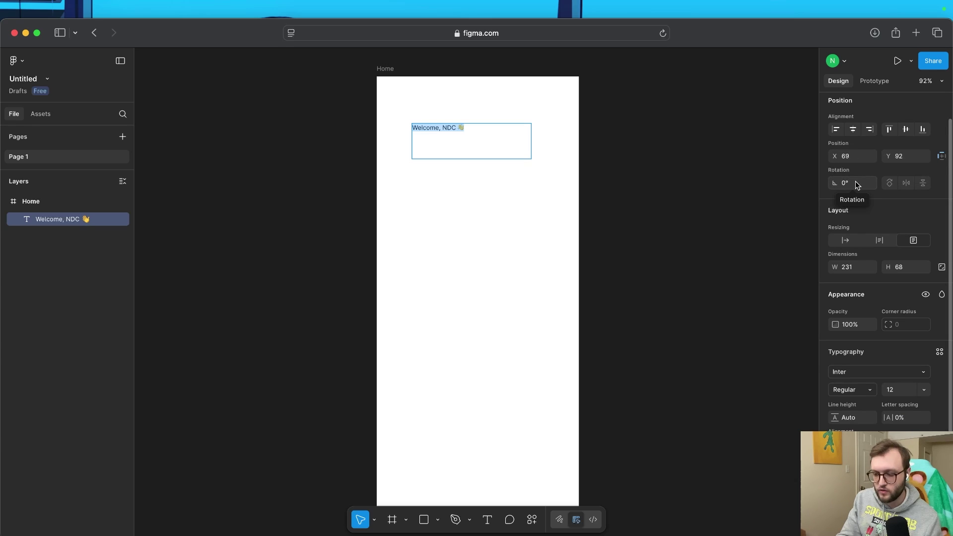
pyautogui.scroll(-4, 852, 191)
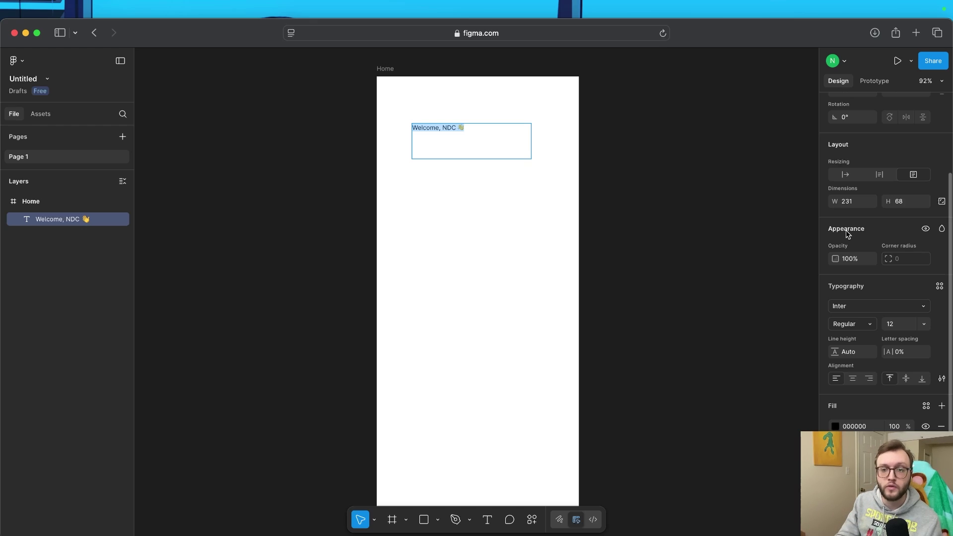
pyautogui.click(921, 310)
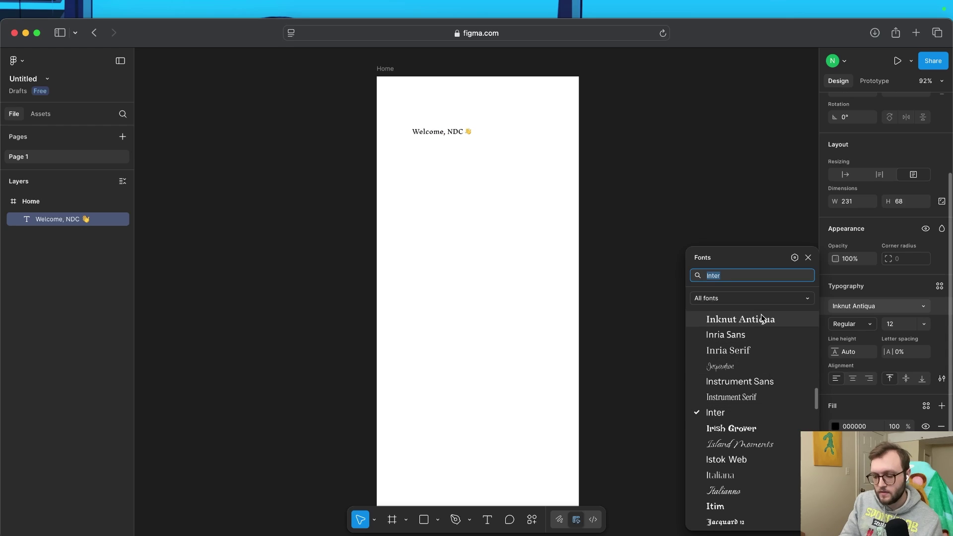
pyautogui.click(769, 298)
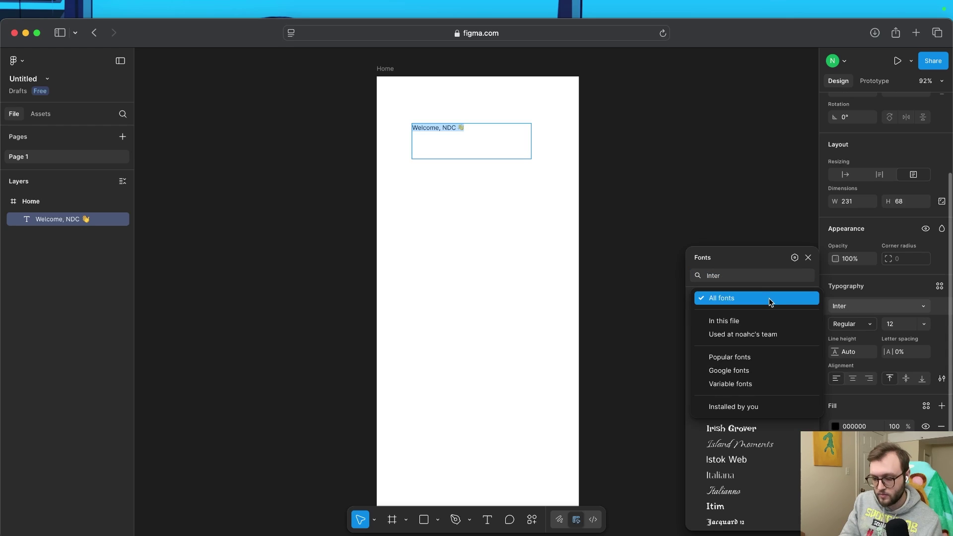
pyautogui.click(746, 371)
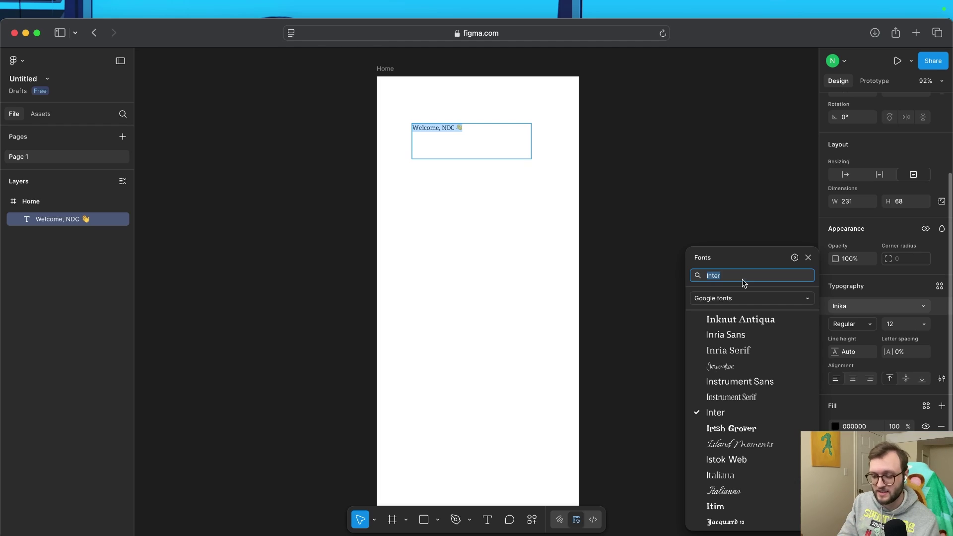
pyautogui.write('Pop')
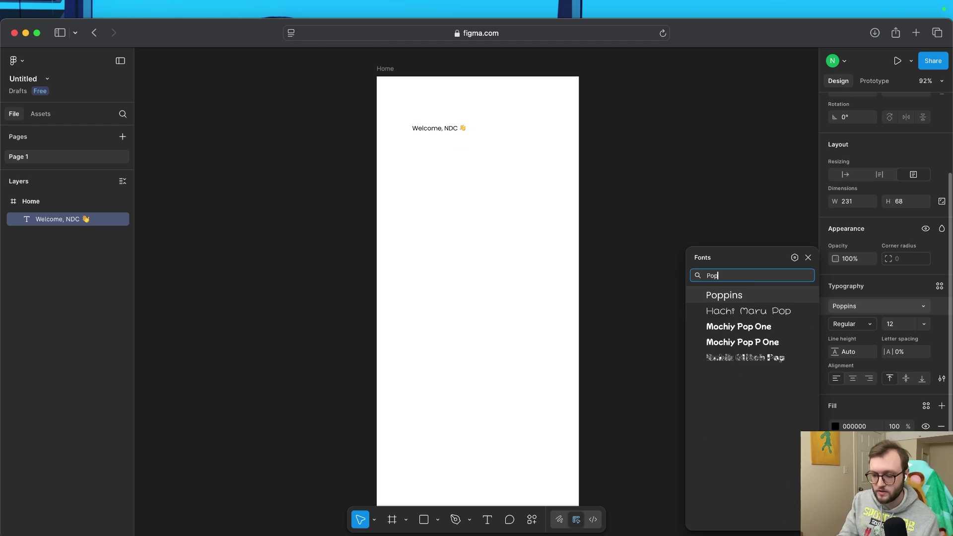
pyautogui.press('Return')
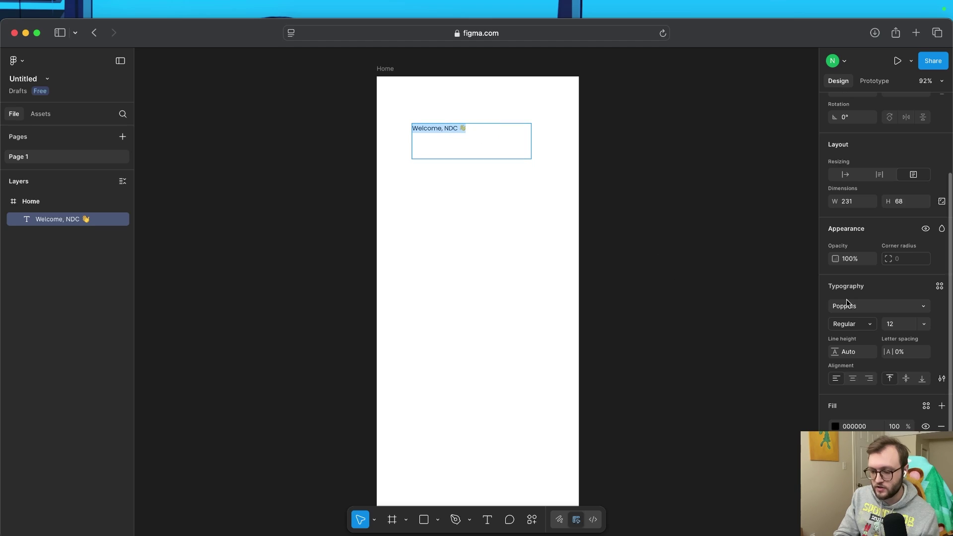
# Set the greeting to size 24, centred horizontally and vertically in its text box
pyautogui.click(910, 325)
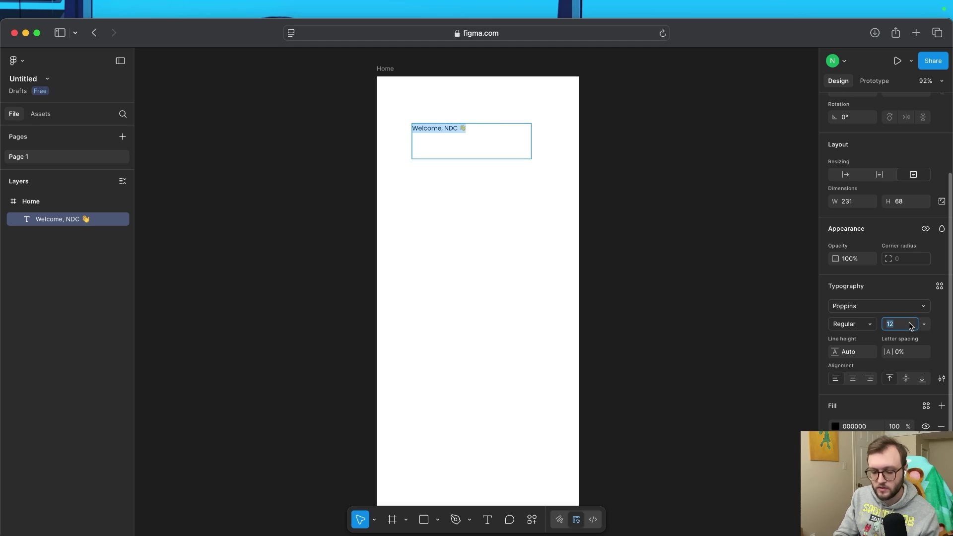
pyautogui.write('24')
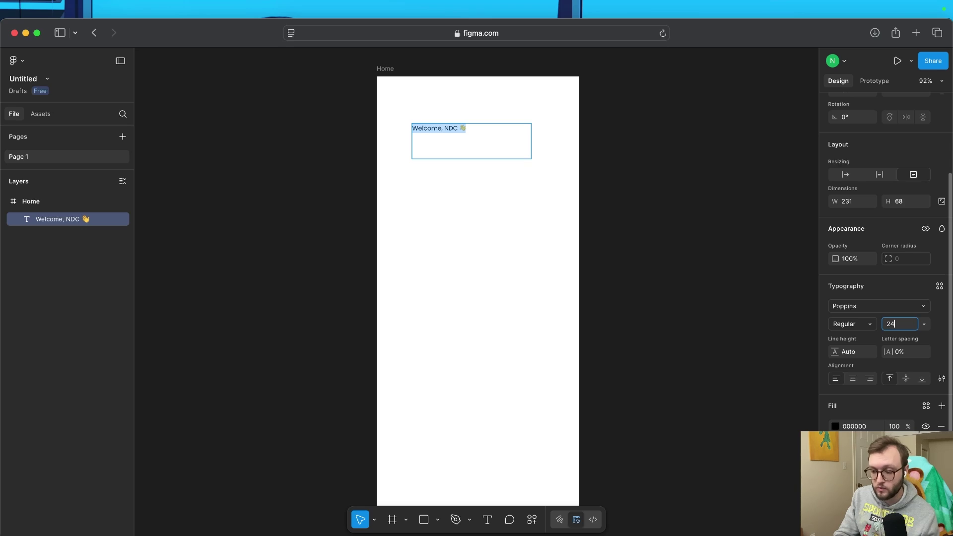
pyautogui.press('Return')
pyautogui.click(853, 378)
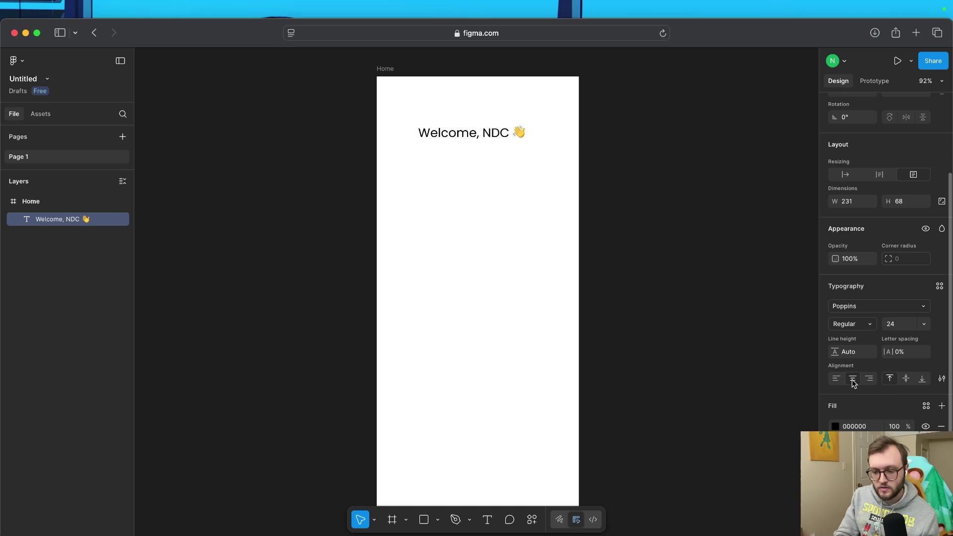
pyautogui.click(907, 379)
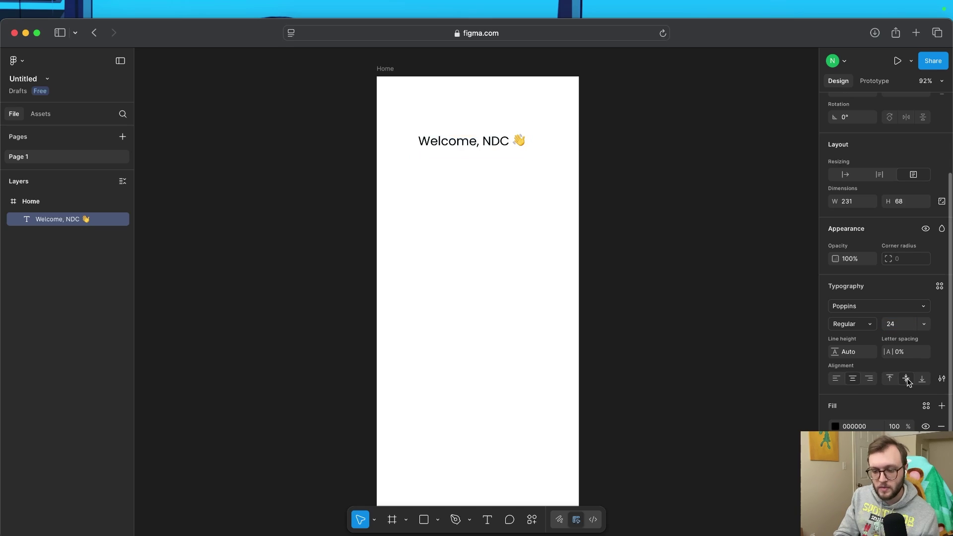
pyautogui.click(923, 381)
pyautogui.click(890, 381)
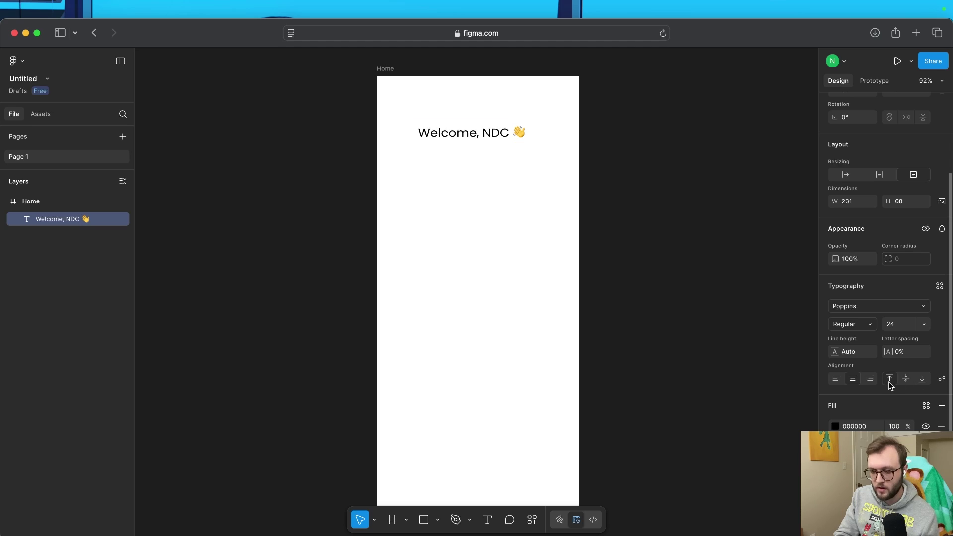
pyautogui.click(906, 381)
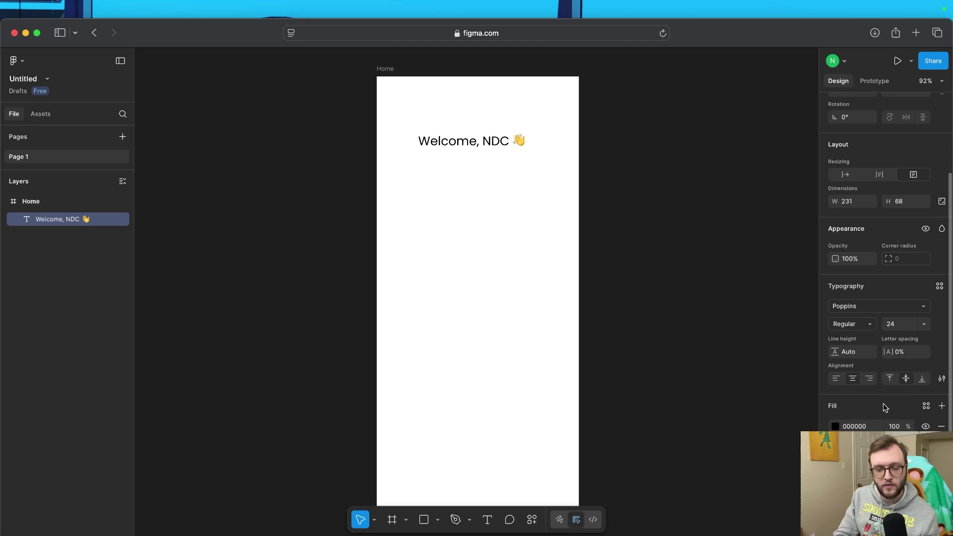
pyautogui.press('Return')
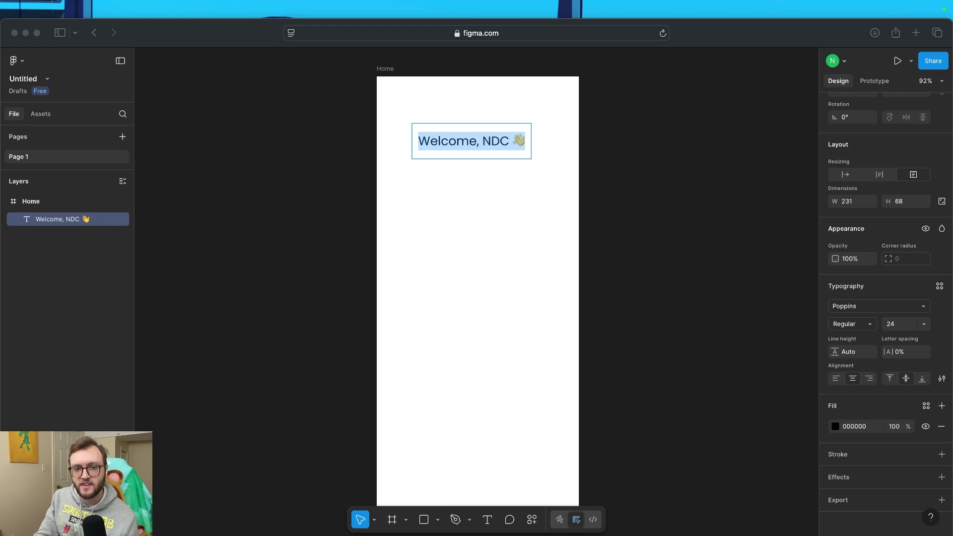
pyautogui.click(705, 33)
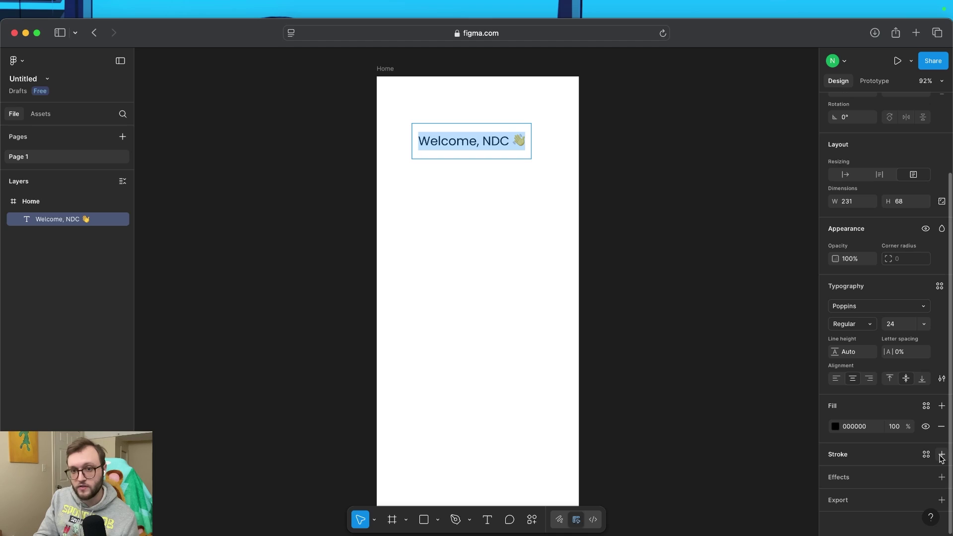
pyautogui.click(835, 426)
pyautogui.click(836, 427)
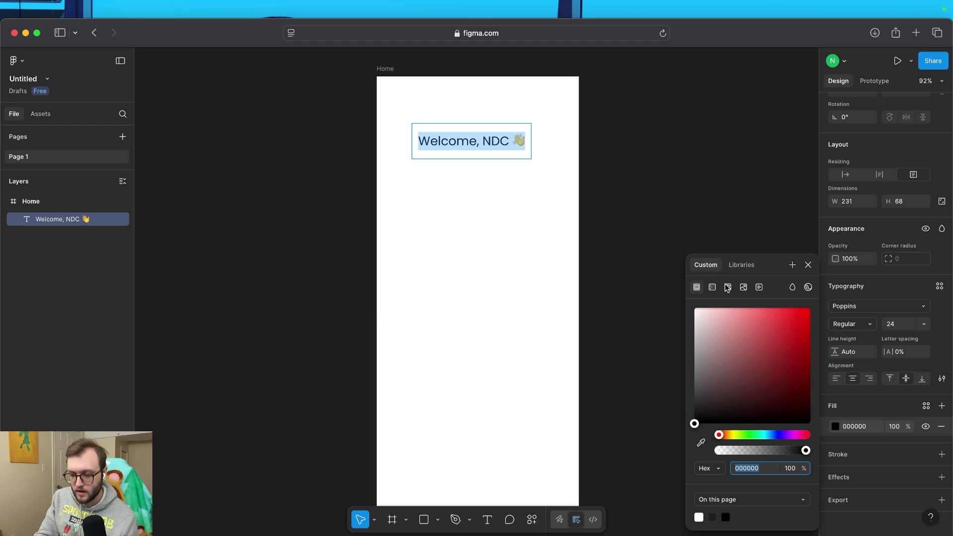
pyautogui.click(741, 265)
pyautogui.scroll(-10, 752, 427)
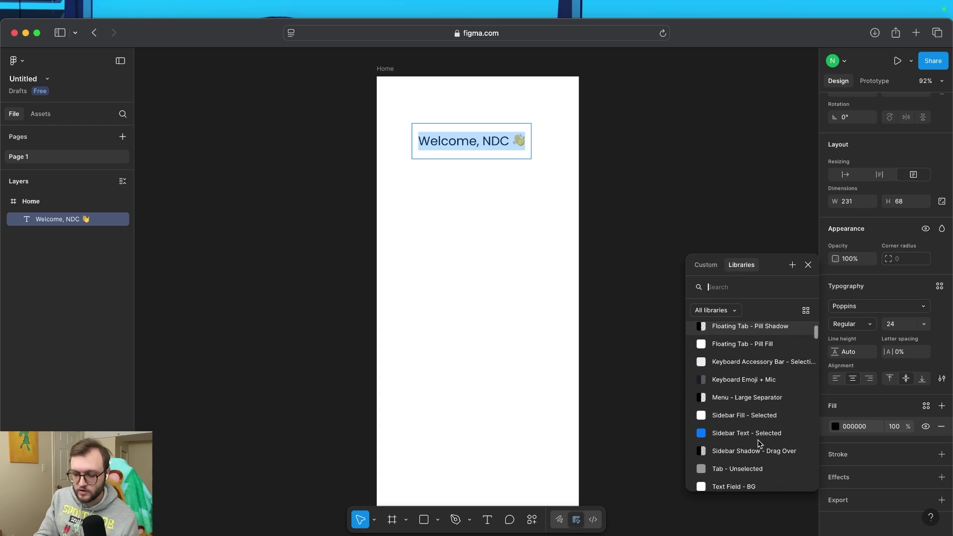
pyautogui.scroll(-6, 758, 440)
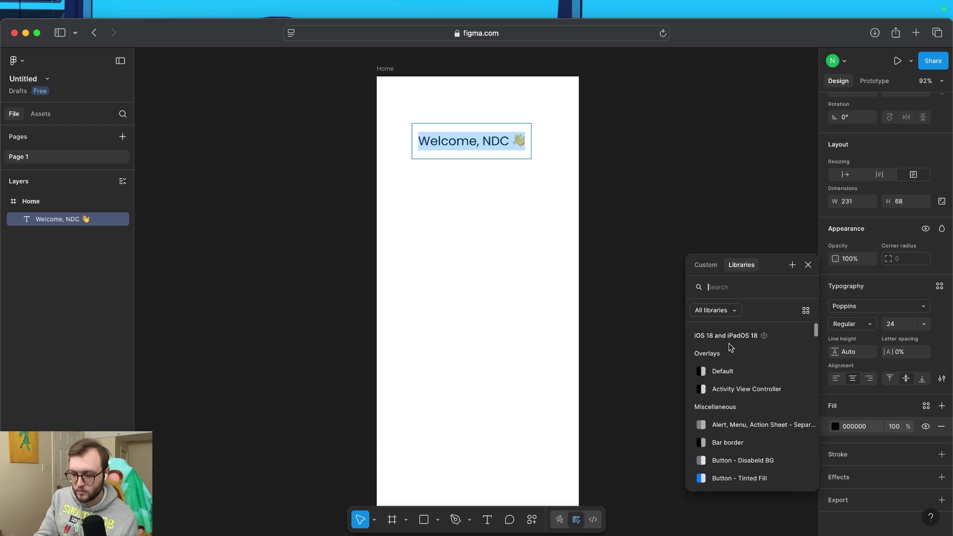
pyautogui.click(706, 264)
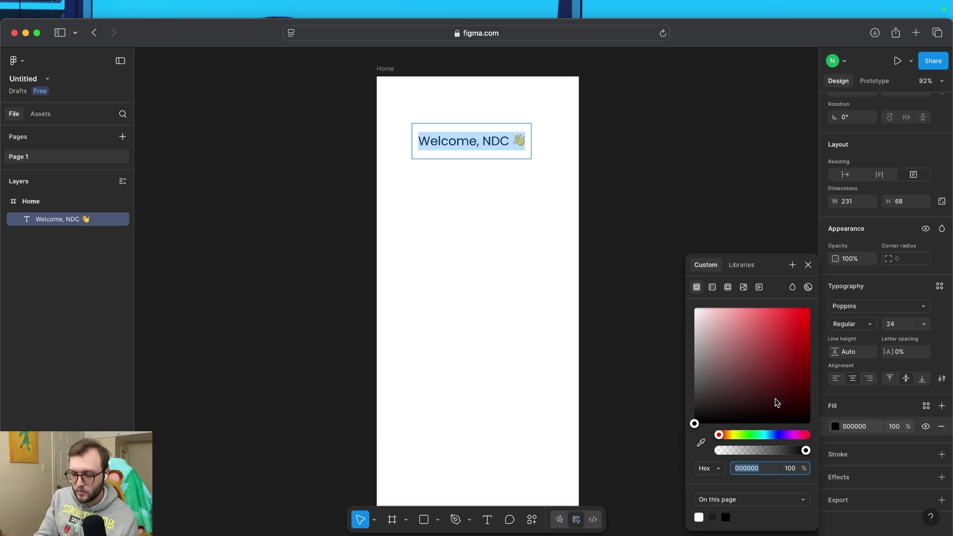
pyautogui.click(712, 287)
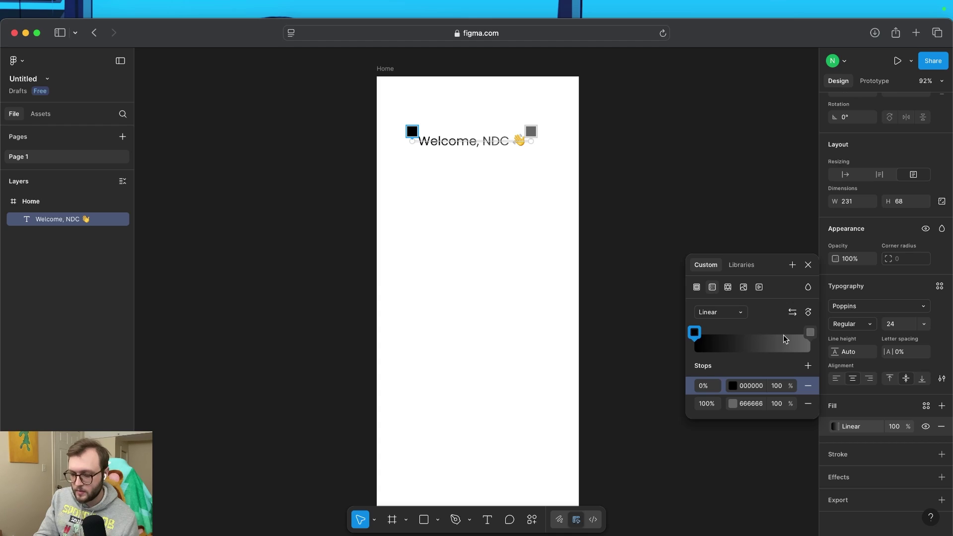
pyautogui.click(810, 332)
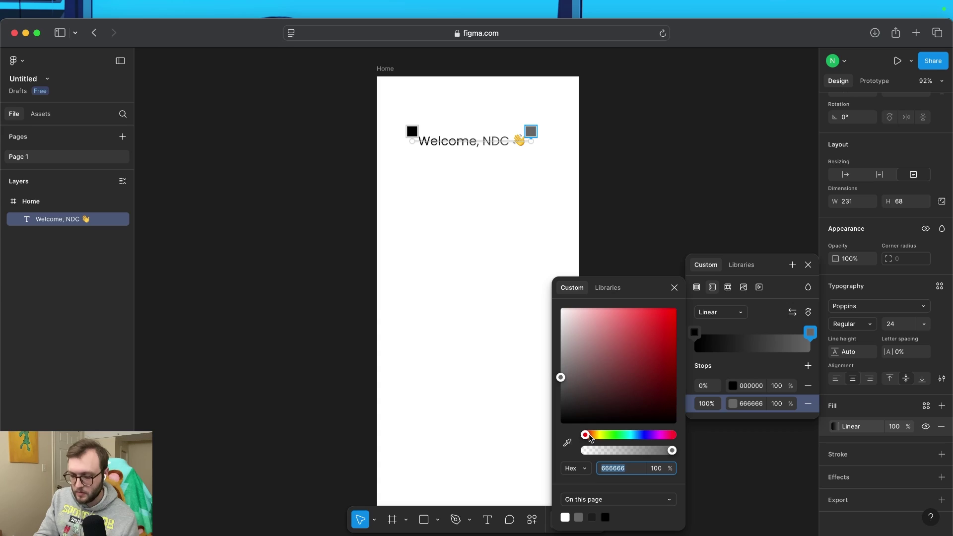
pyautogui.moveTo(592, 389); pyautogui.dragTo(613, 326)
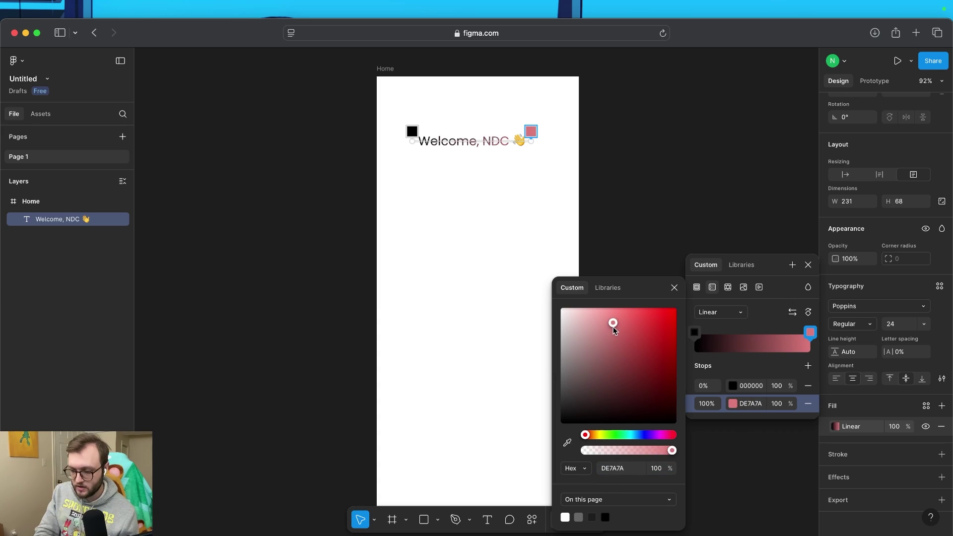
pyautogui.press('Escape')
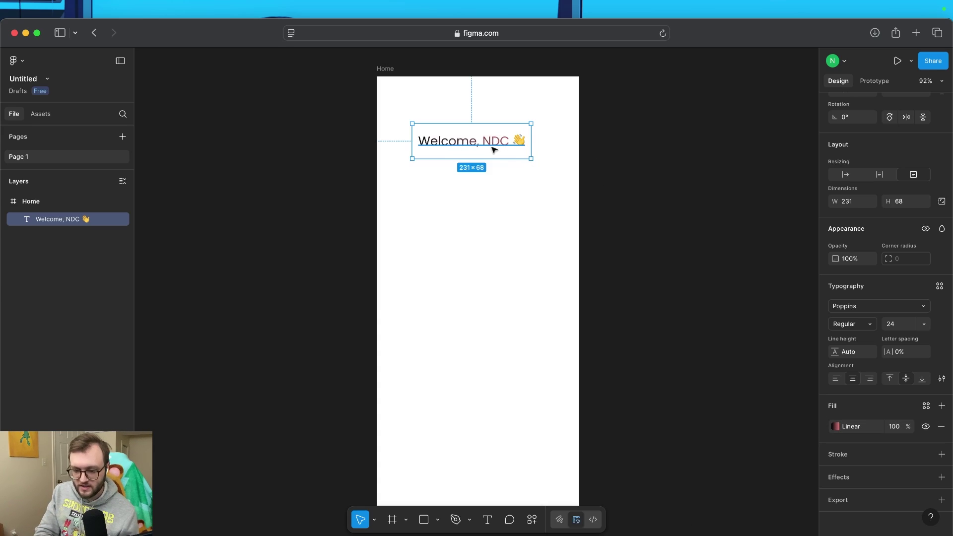
pyautogui.click(835, 426)
pyautogui.click(696, 399)
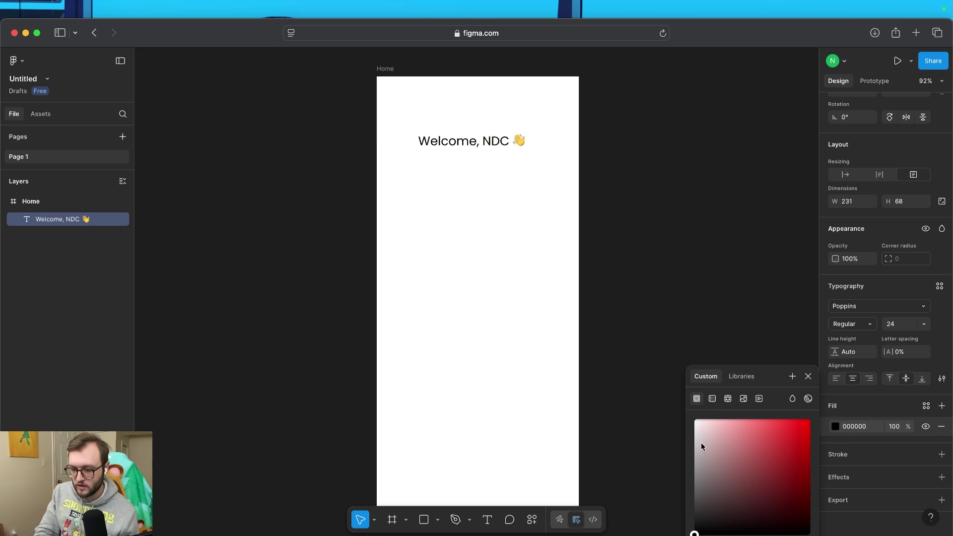
pyautogui.click(808, 379)
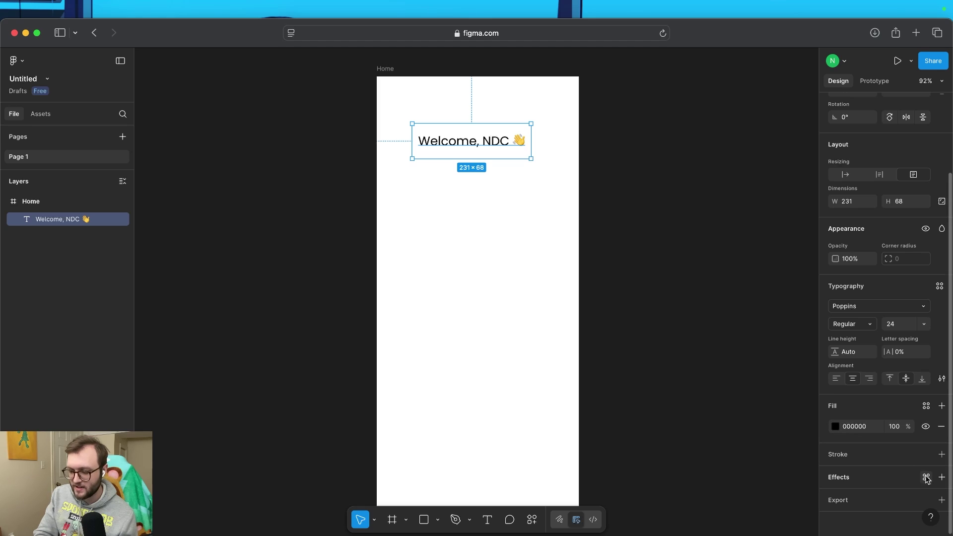
pyautogui.click(942, 455)
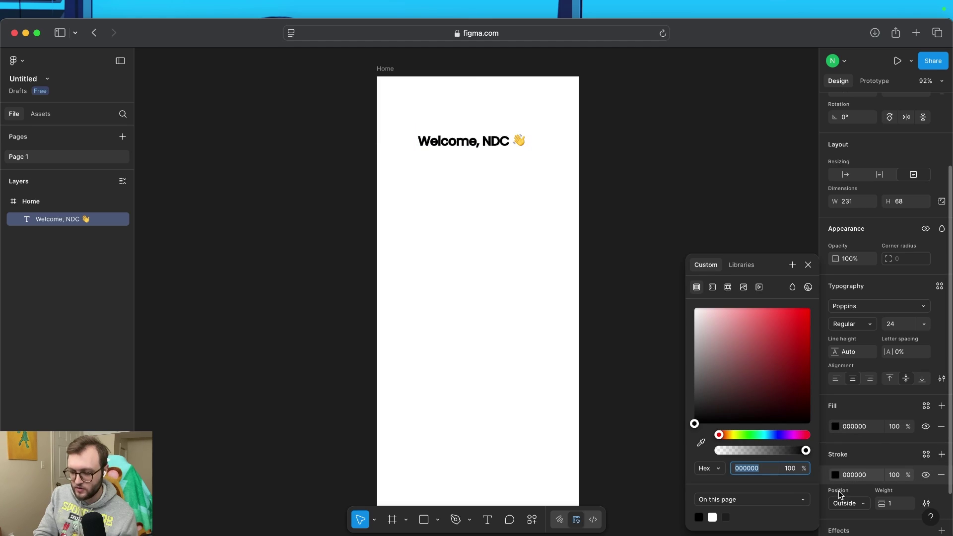
pyautogui.write('C09595')
pyautogui.press('Return')
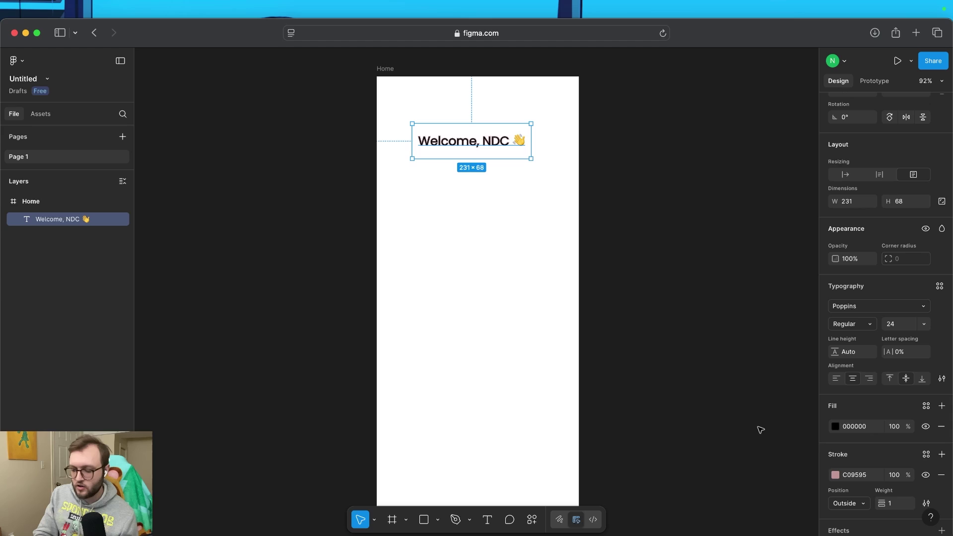
pyautogui.click(941, 475)
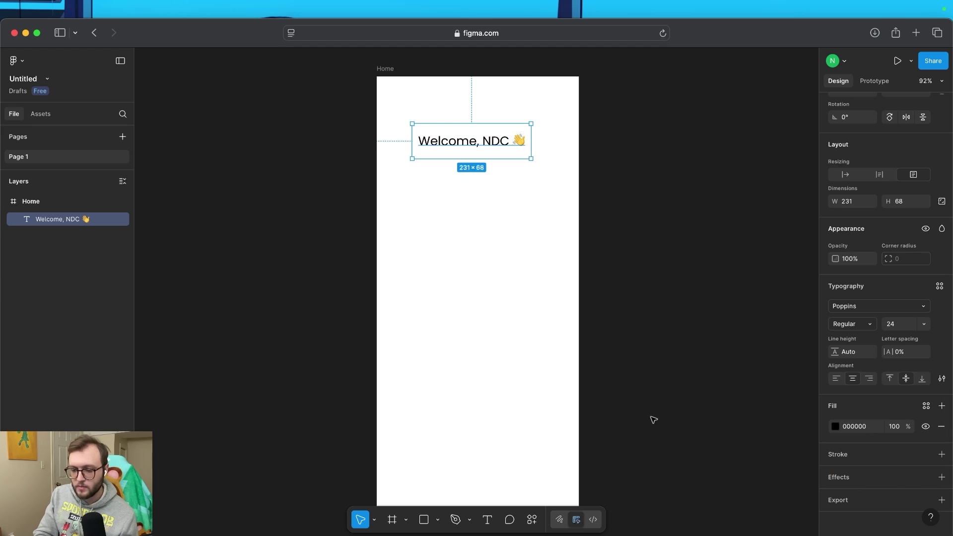
# Add a new text layer reading 'Today's Tasks' below the greeting
pyautogui.click(664, 379)
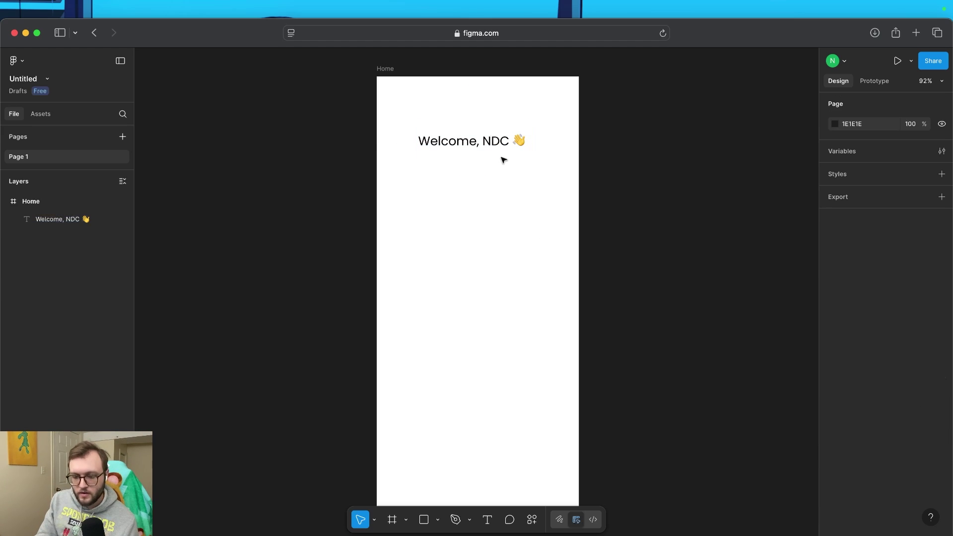
pyautogui.click(487, 519)
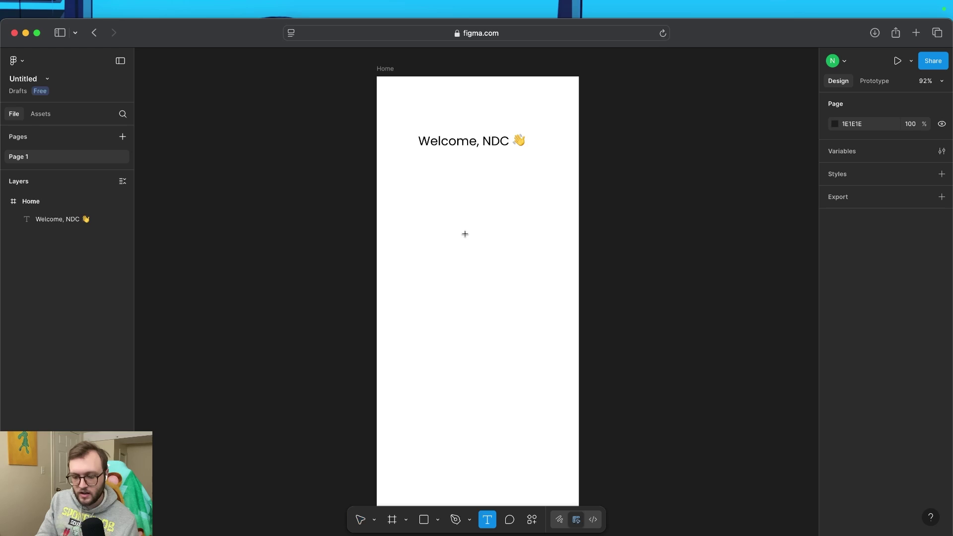
pyautogui.click(465, 173)
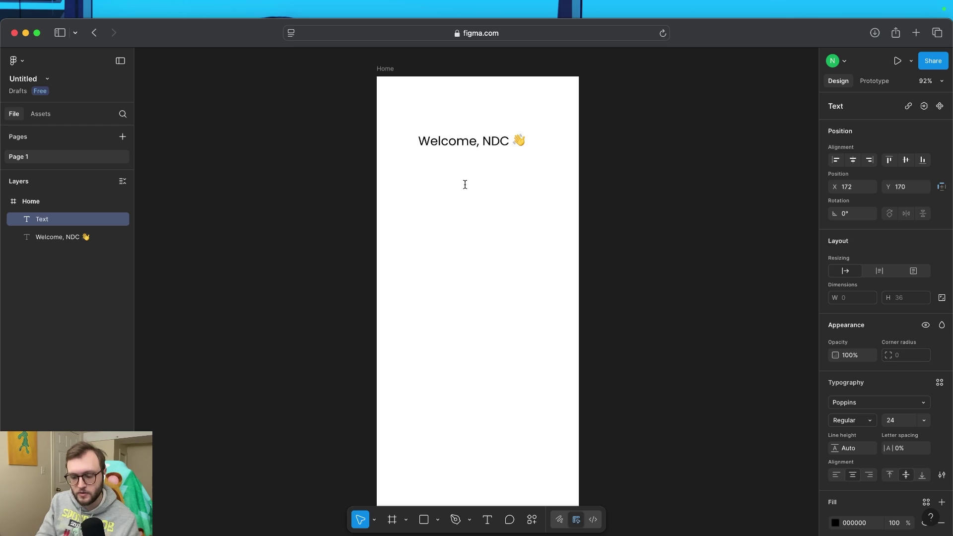
pyautogui.write("Today's Tasks")
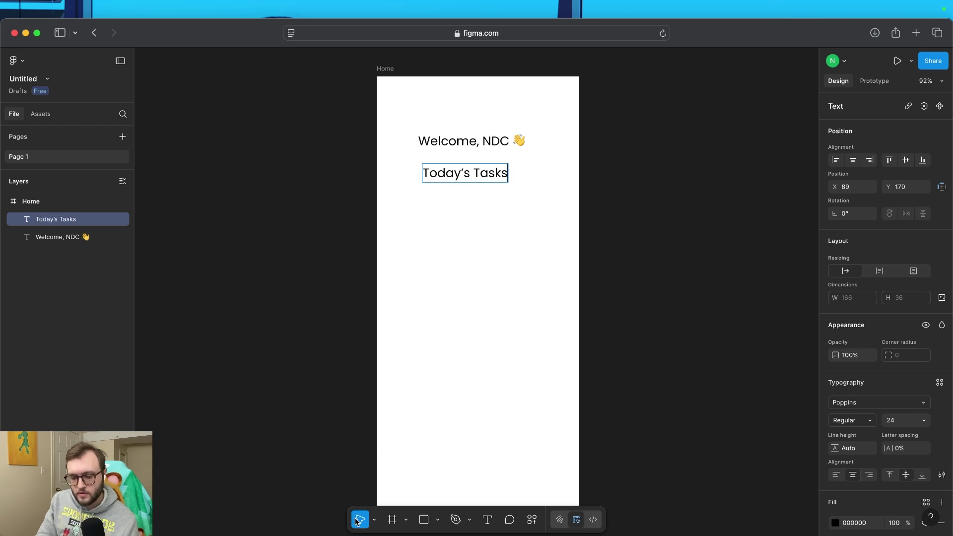
pyautogui.press('Escape')
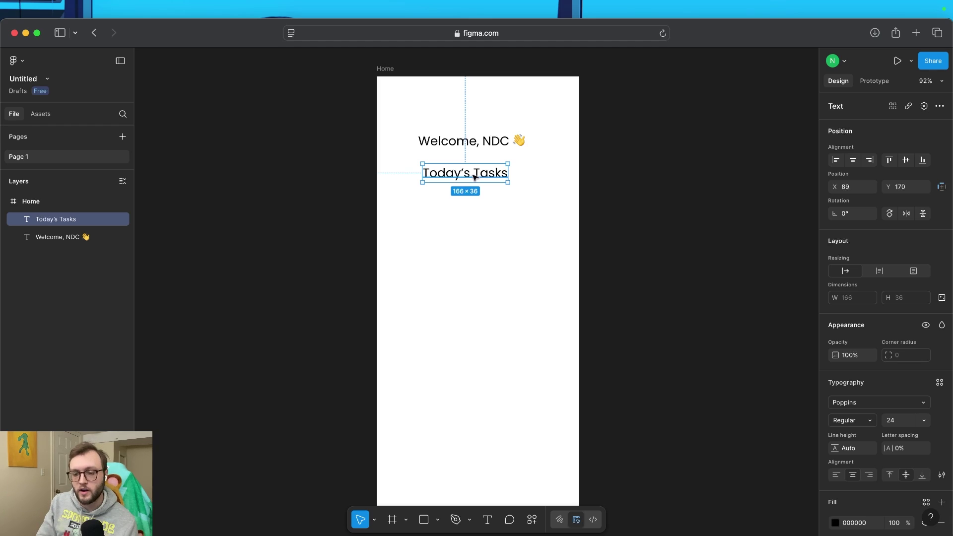
# Centre the greeting on the frame and line Today's Tasks up beneath it
pyautogui.click(480, 137)
pyautogui.moveTo(475, 139)
pyautogui.mouseDown()
pyautogui.moveTo(486, 141)
pyautogui.moveTo(480, 126)
pyautogui.moveTo(481, 136)
pyautogui.mouseUp()
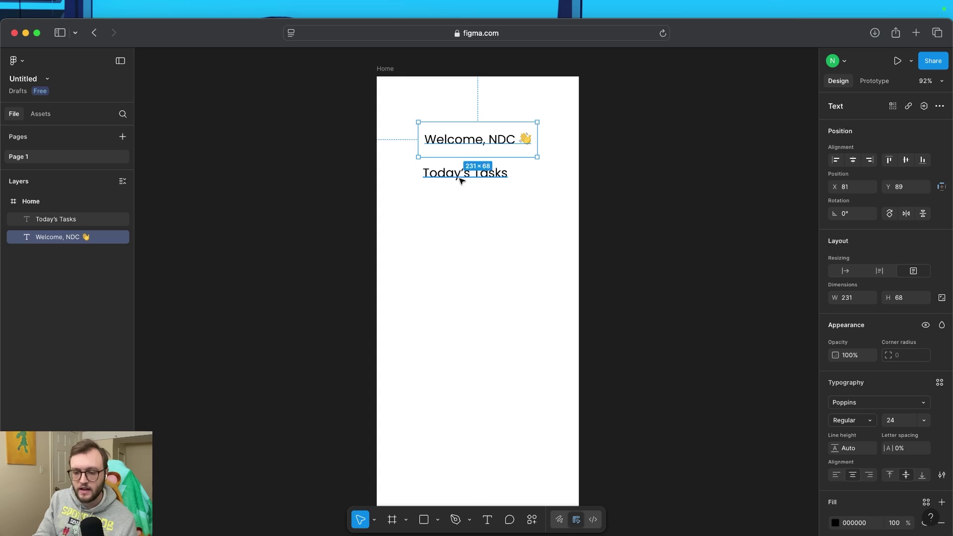
pyautogui.click(456, 177)
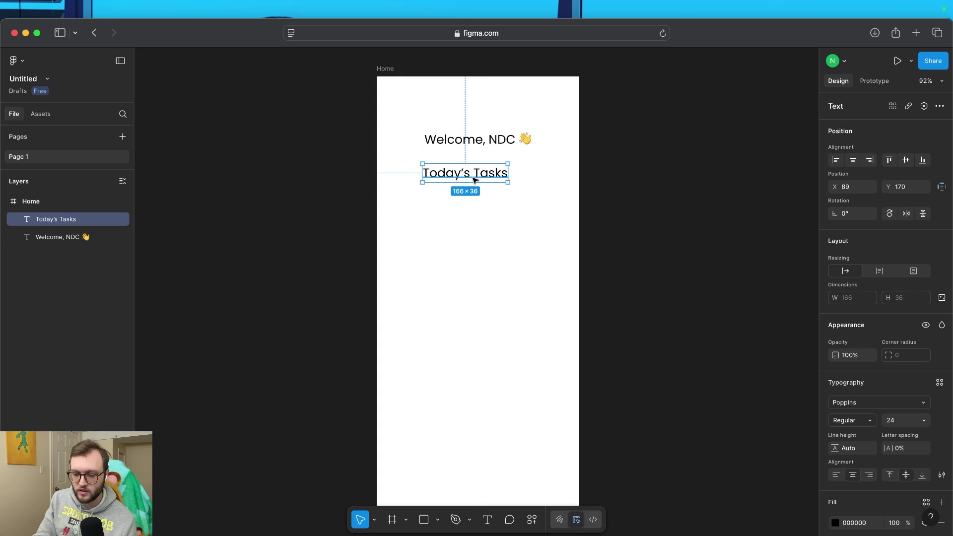
pyautogui.moveTo(475, 180)
pyautogui.mouseDown()
pyautogui.moveTo(448, 187)
pyautogui.moveTo(477, 186)
pyautogui.moveTo(490, 173)
pyautogui.mouseUp()
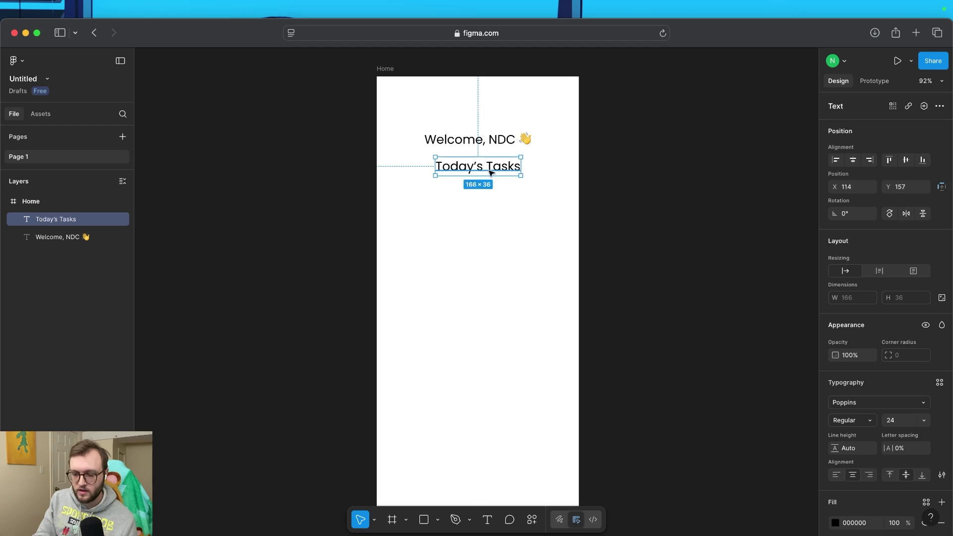
pyautogui.click(434, 153)
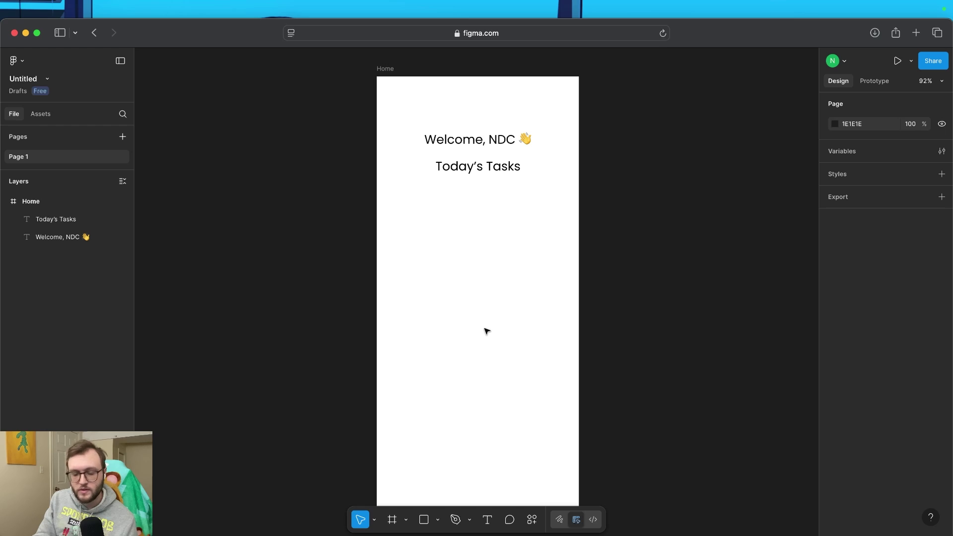
# Apply Suggest auto layout from More layout options to Home, stacking both text lines vertically
pyautogui.rightClick(499, 303)
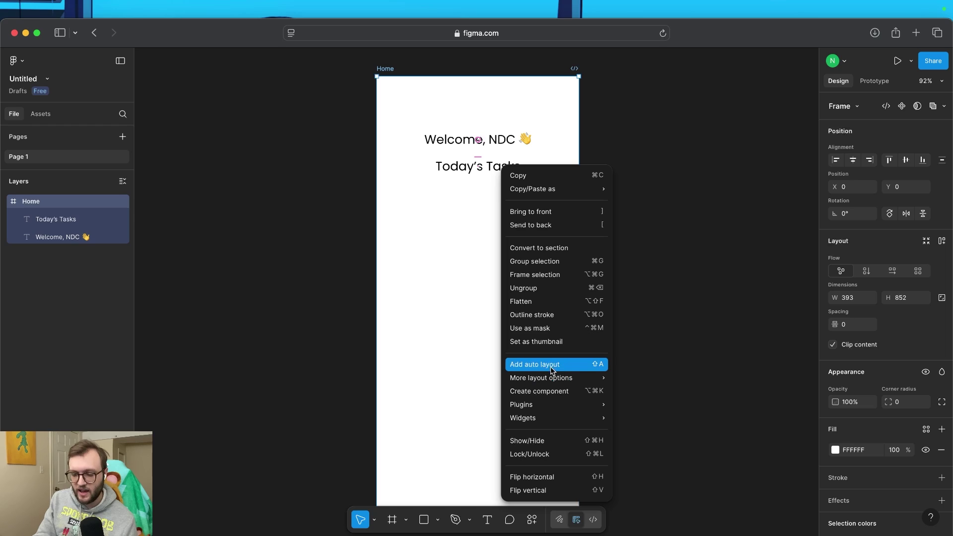
pyautogui.moveTo(557, 380)
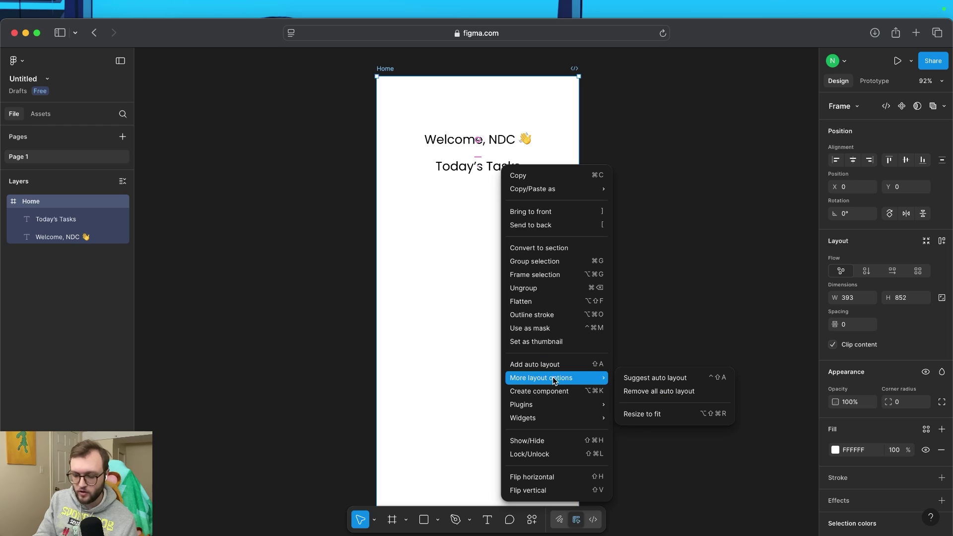
pyautogui.click(690, 383)
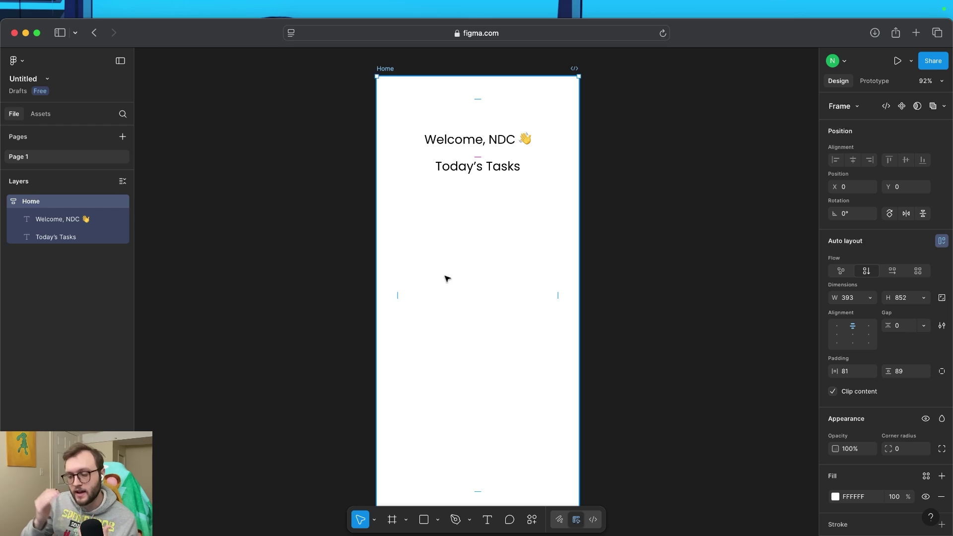
pyautogui.click(223, 261)
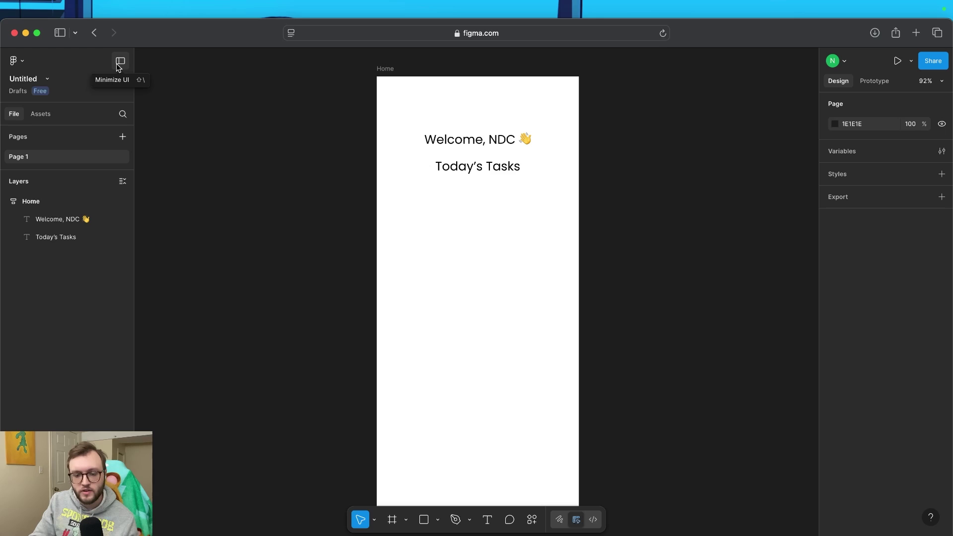
# Open the iOS 18 and iPadOS 18 library from the Assets panel
pyautogui.click(119, 62)
pyautogui.click(104, 67)
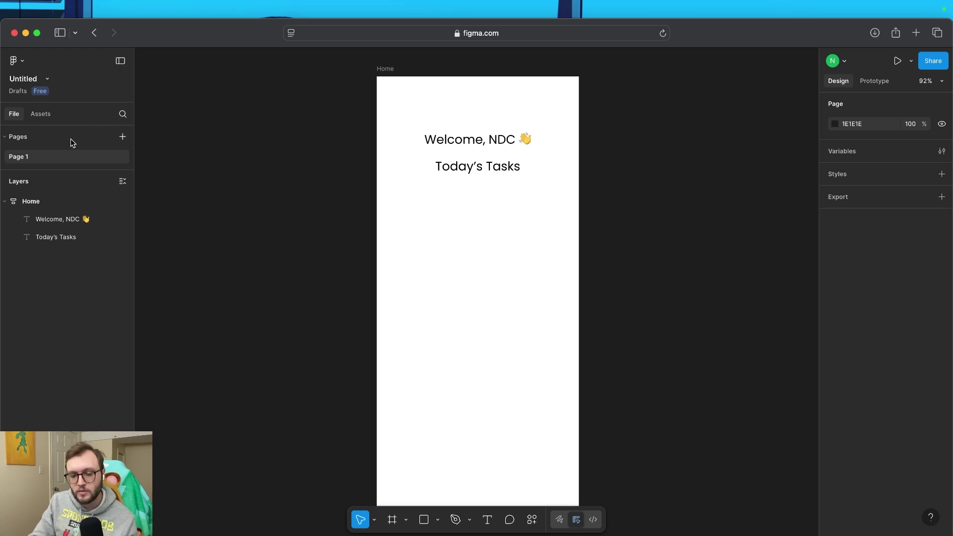
pyautogui.click(40, 114)
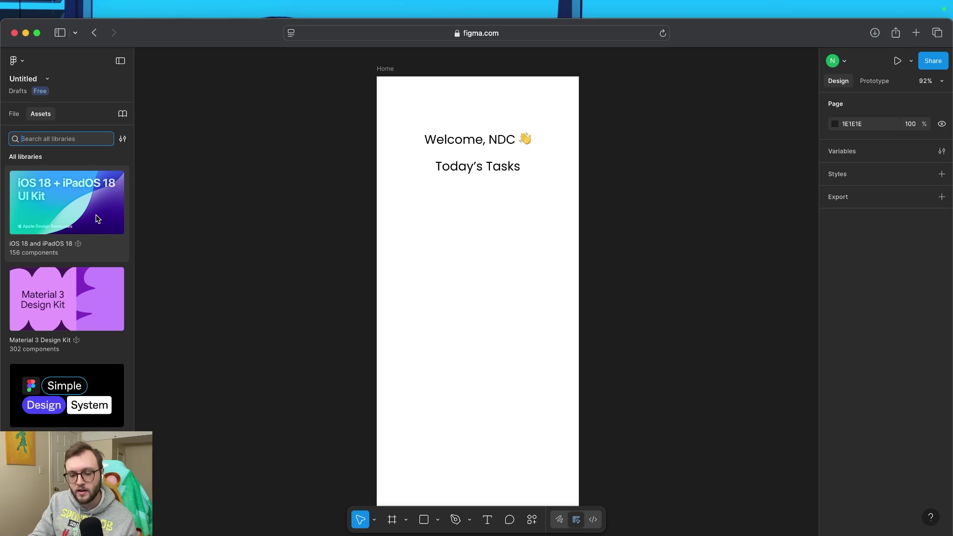
pyautogui.click(69, 210)
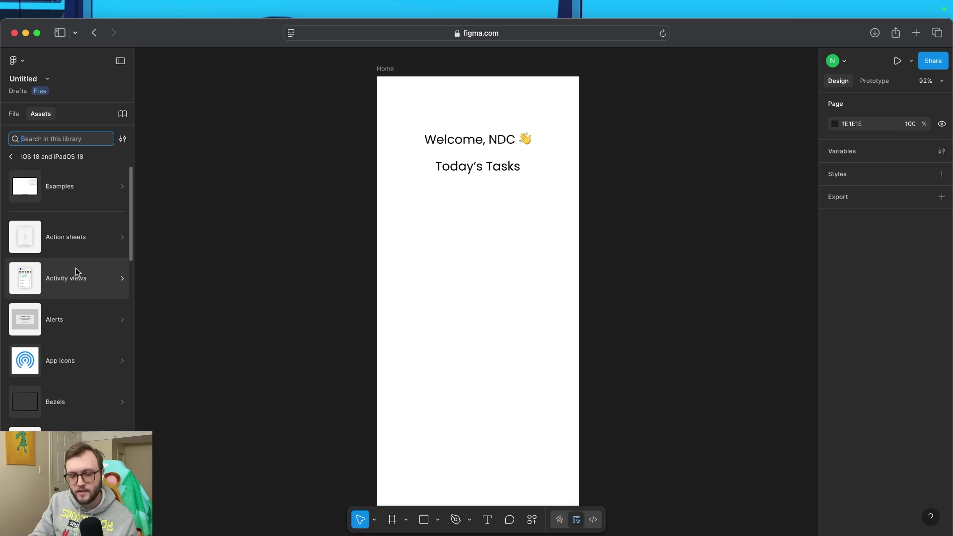
# Scroll down to the Lists category and open its components
pyautogui.scroll(-1, 77, 317)
pyautogui.scroll(1, 78, 321)
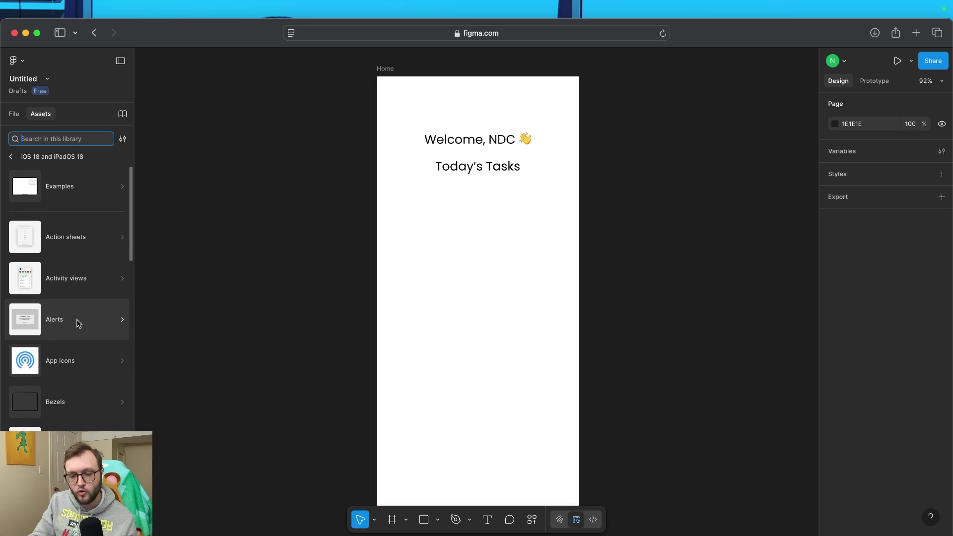
pyautogui.scroll(-4, 77, 324)
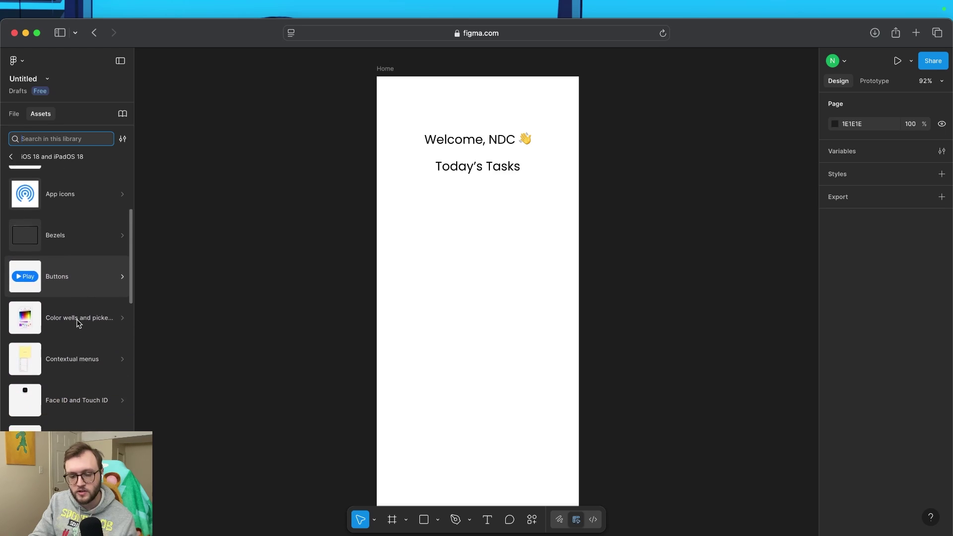
pyautogui.scroll(-4, 77, 323)
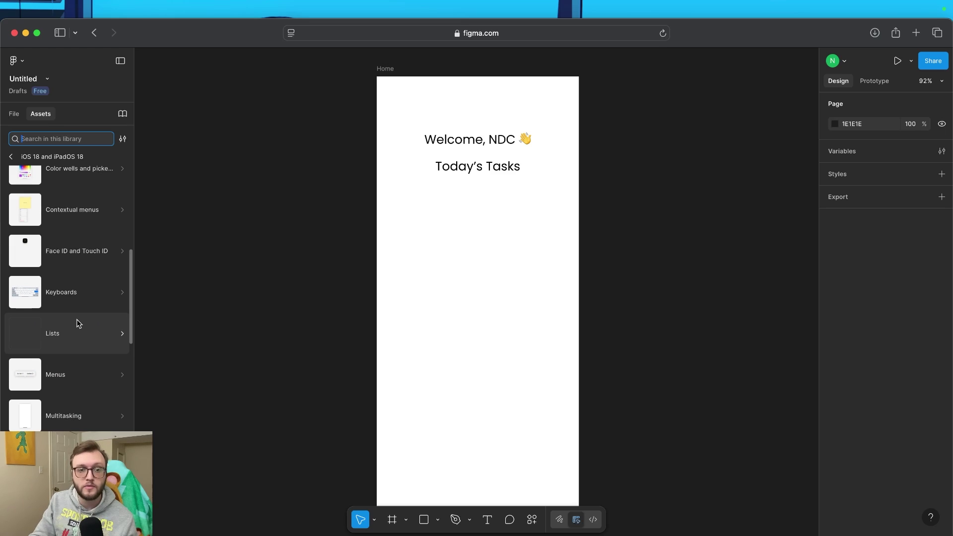
pyautogui.scroll(-1, 77, 323)
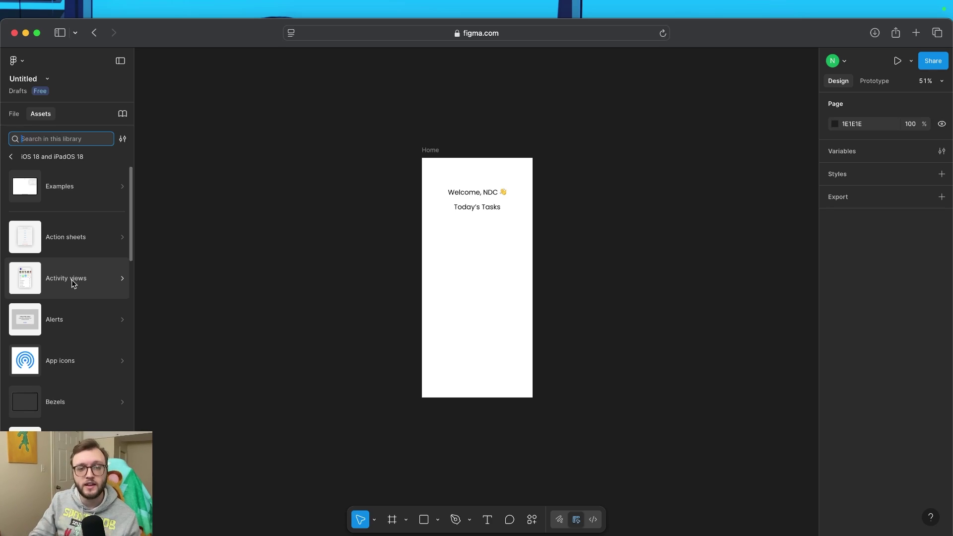
pyautogui.scroll(-3, 66, 313)
pyautogui.scroll(-12, 66, 347)
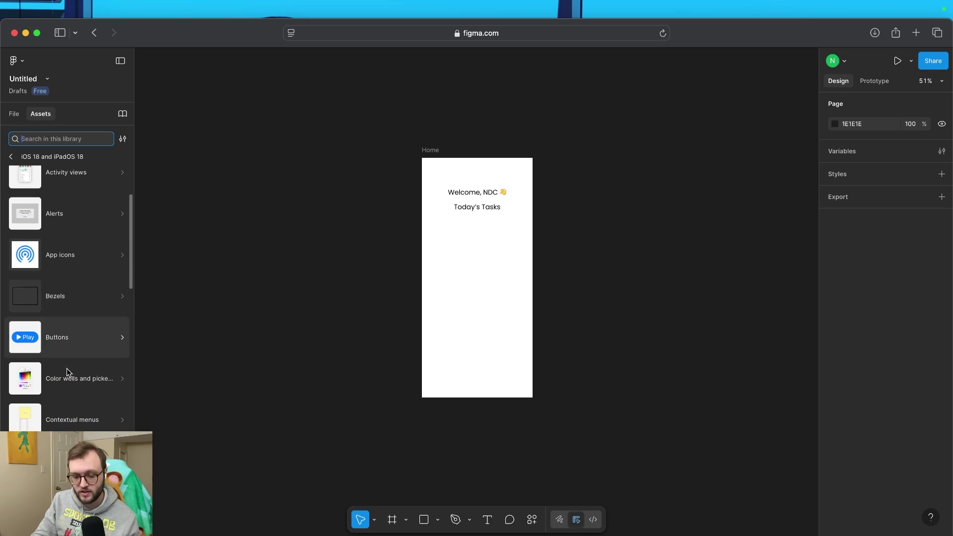
pyautogui.scroll(-2, 67, 348)
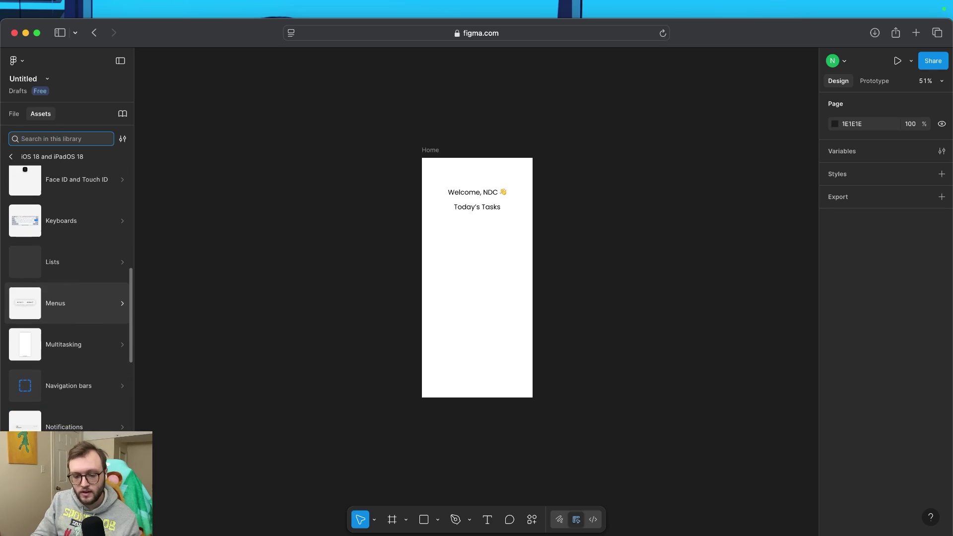
pyautogui.click(72, 270)
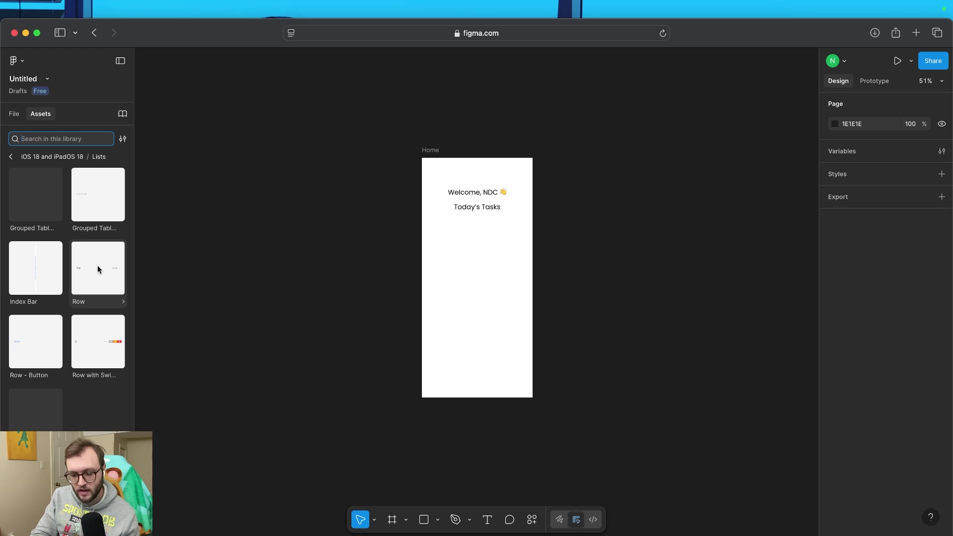
# Drag the list Row component onto Home below Today's Tasks and zoom in
pyautogui.moveTo(97, 268); pyautogui.dragTo(481, 225)
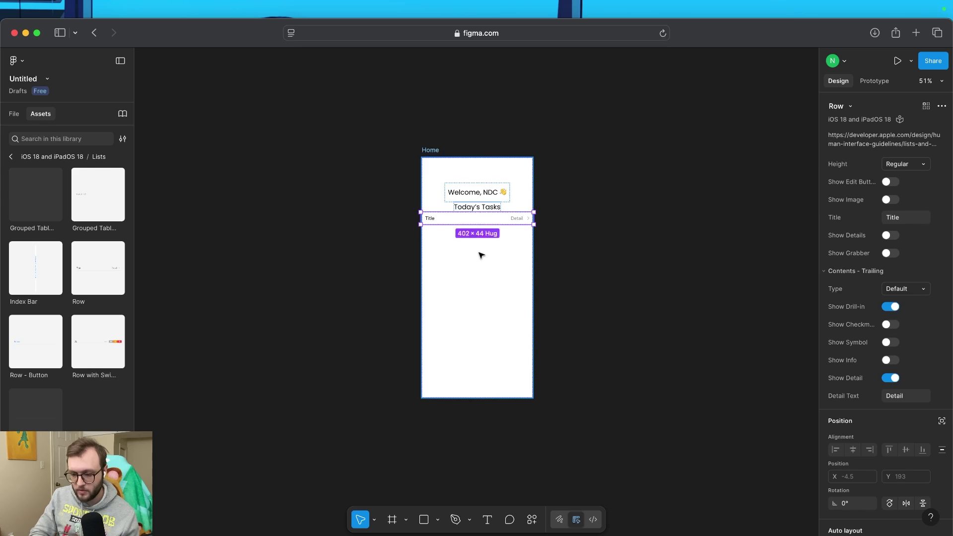
pyautogui.scroll(5, 481, 255)
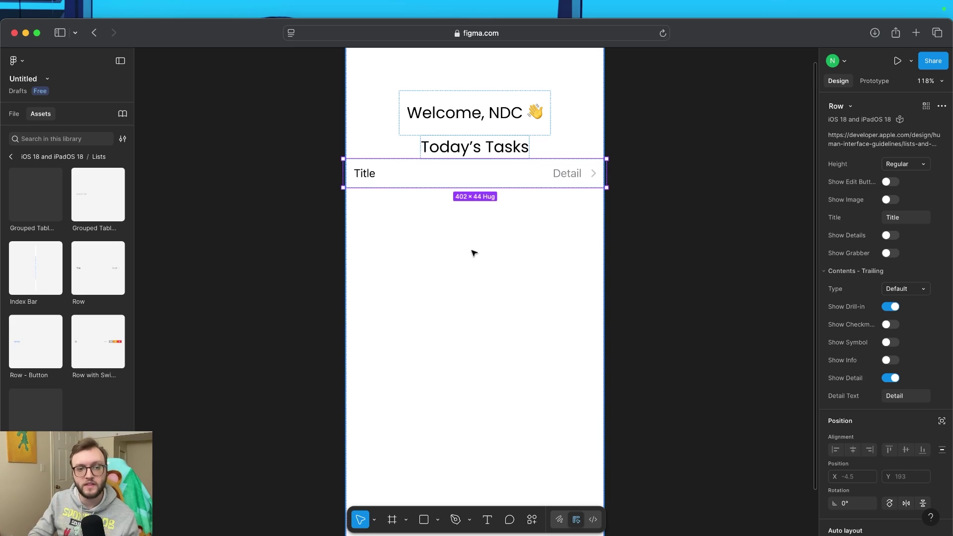
pyautogui.scroll(2, 511, 207)
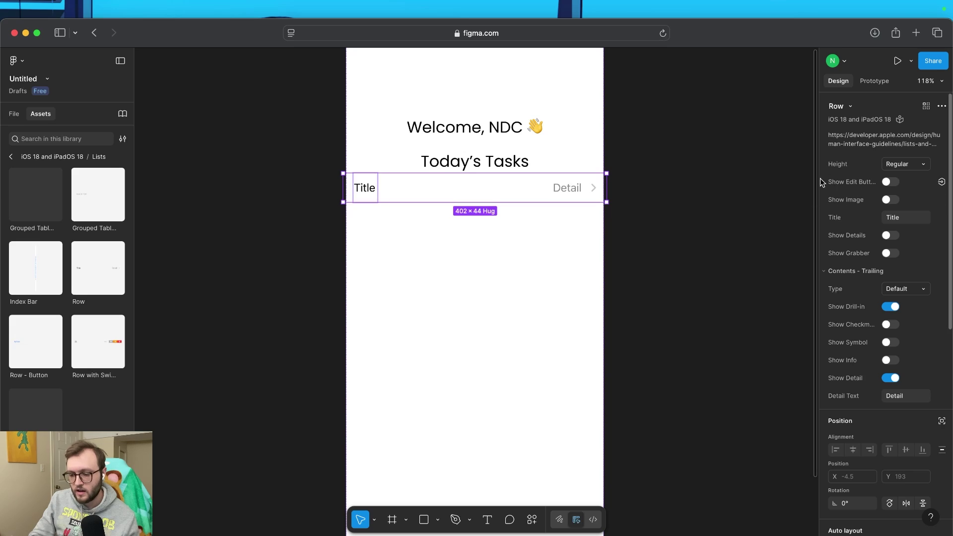
# Toggle Show Edit Button and Show Image on and back off, leaving both disabled
pyautogui.click(890, 183)
pyautogui.click(891, 183)
pyautogui.click(892, 199)
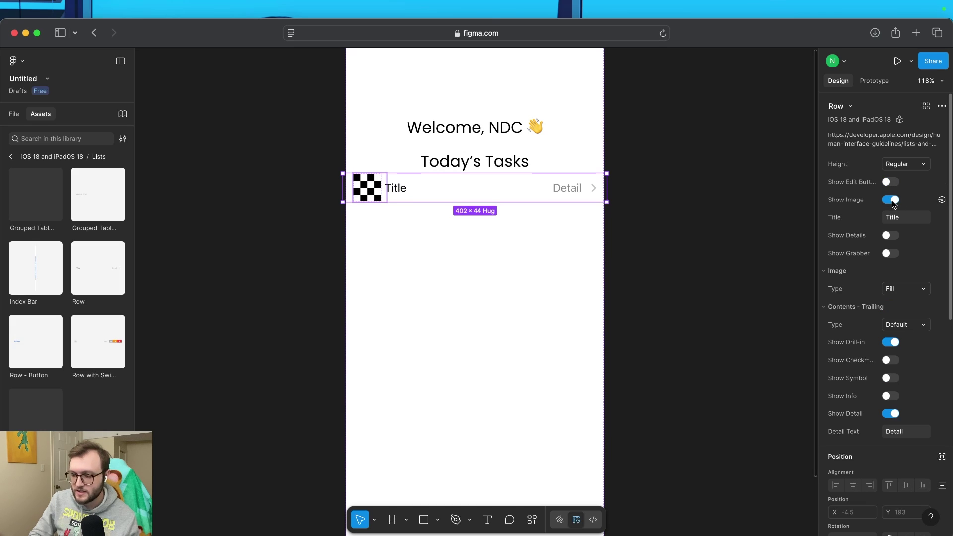
pyautogui.click(942, 200)
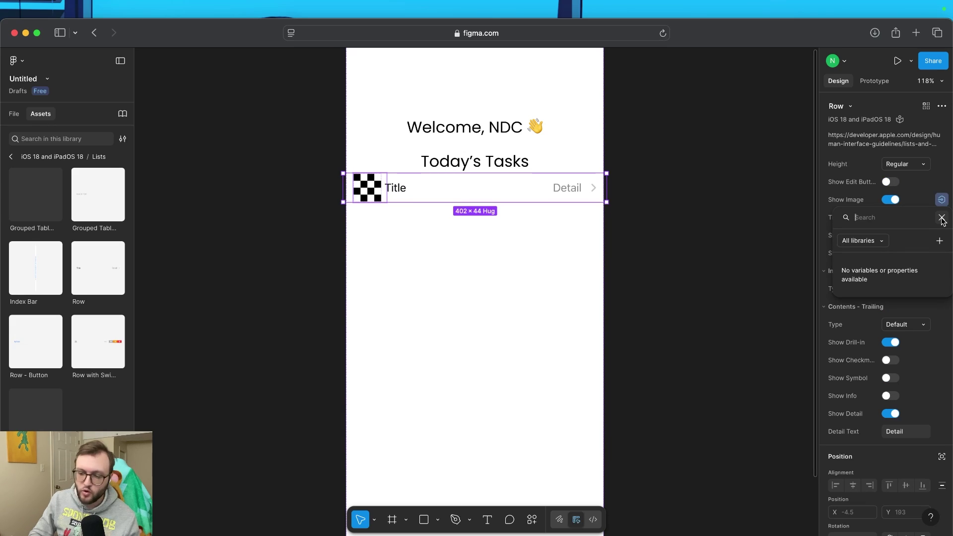
pyautogui.click(942, 219)
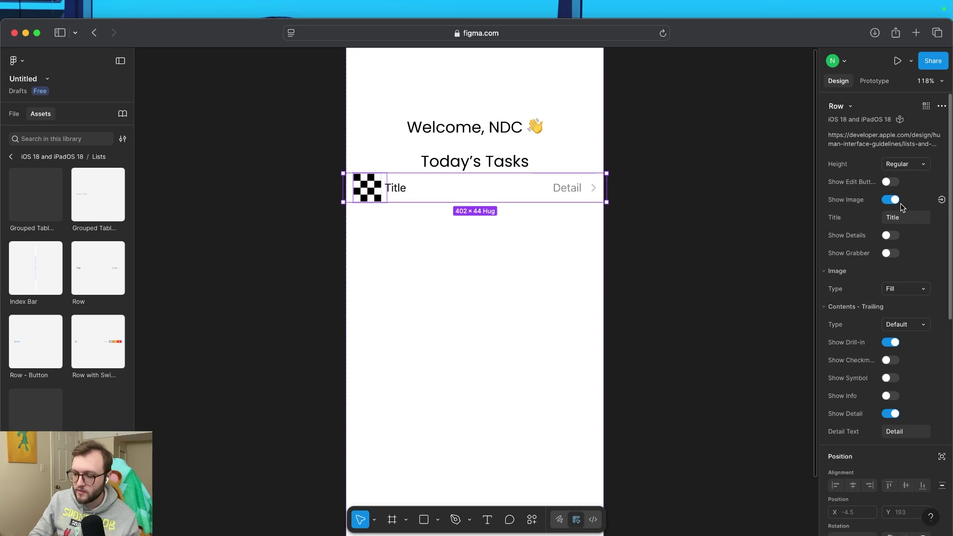
pyautogui.click(892, 200)
# Re-enter the row's Title text, which brings up the SF Pro missing-font dialog
pyautogui.click(919, 218)
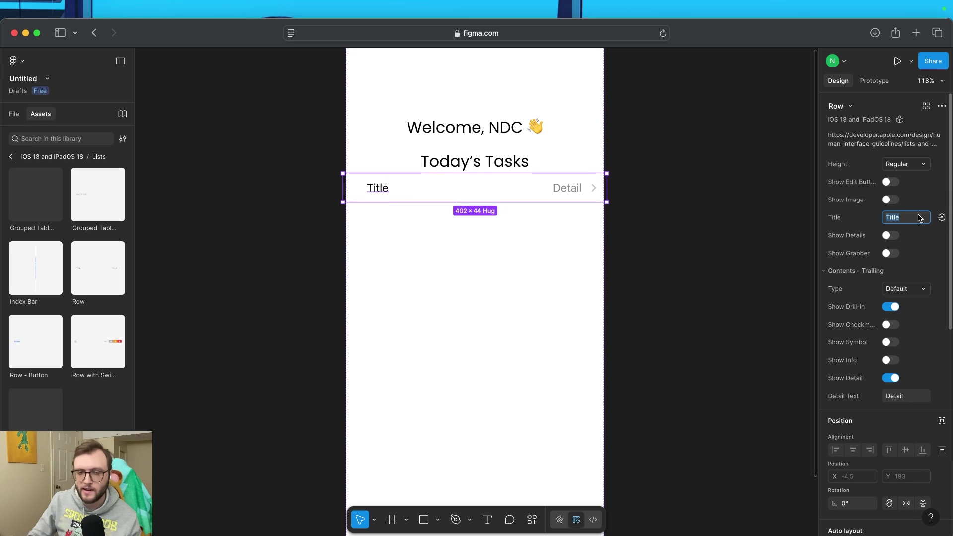
pyautogui.press('BackSpace')
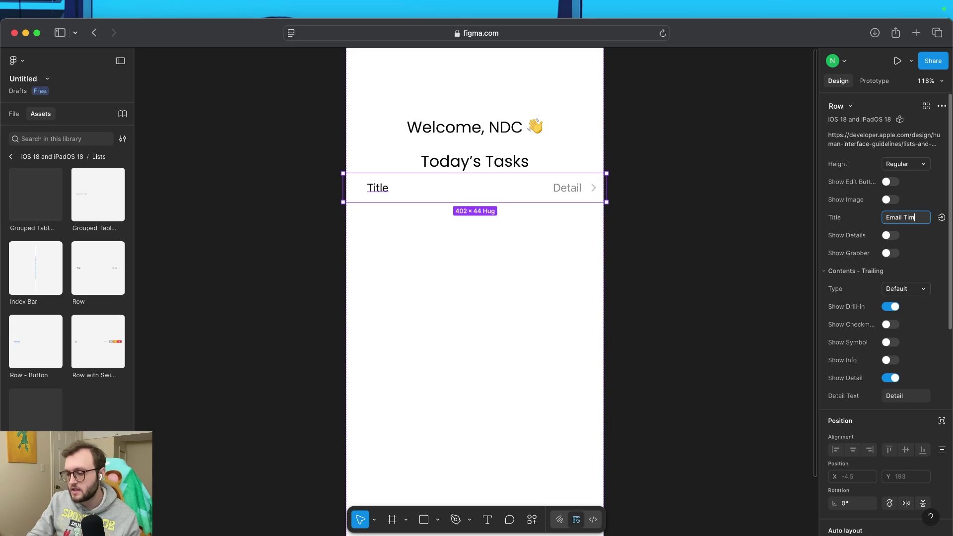
pyautogui.press('Return')
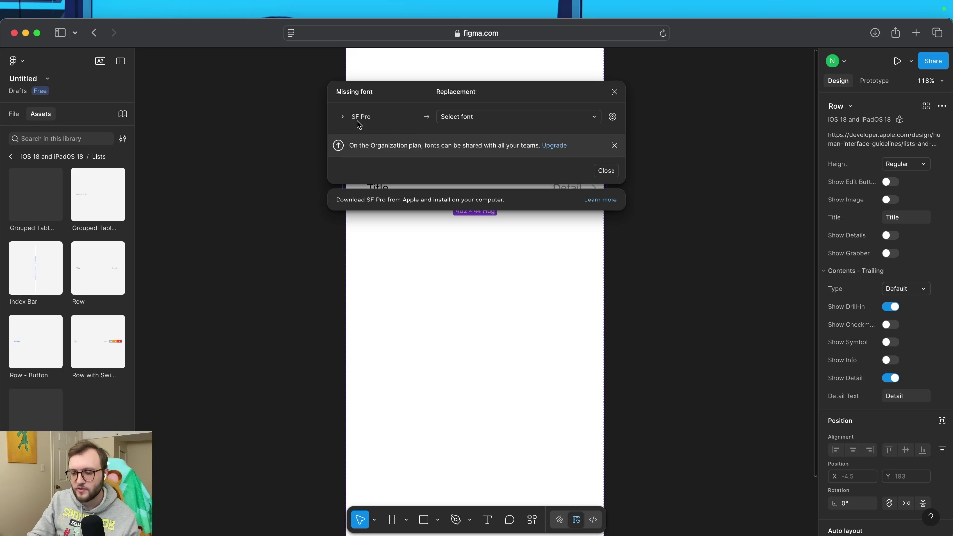
# Replace the missing SF Pro font with Poppins, found by searching 'Popp'
pyautogui.click(482, 118)
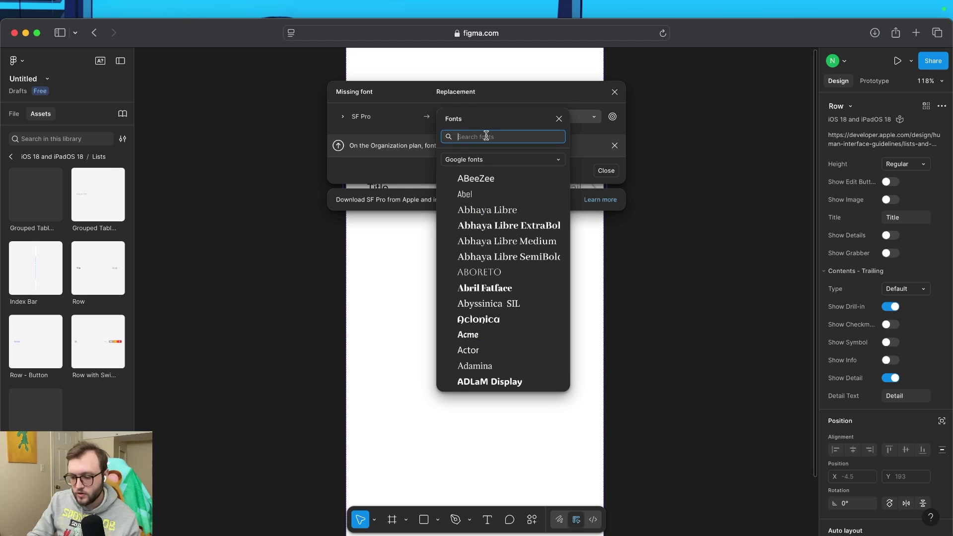
pyautogui.write('Popp')
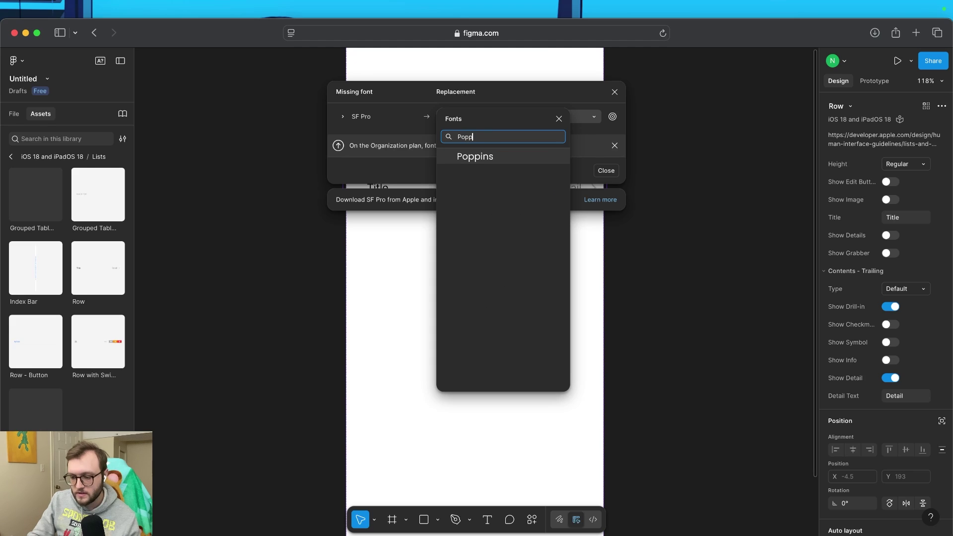
pyautogui.click(520, 154)
pyautogui.click(574, 173)
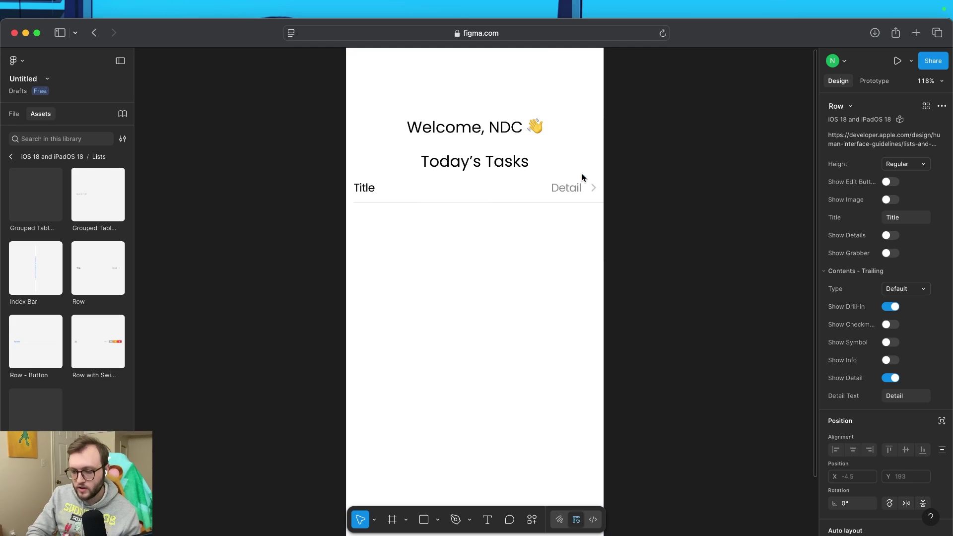
# Give the first row an email-task title and the contact's e-mail address as its details
pyautogui.click(904, 218)
pyautogui.write('Ema')
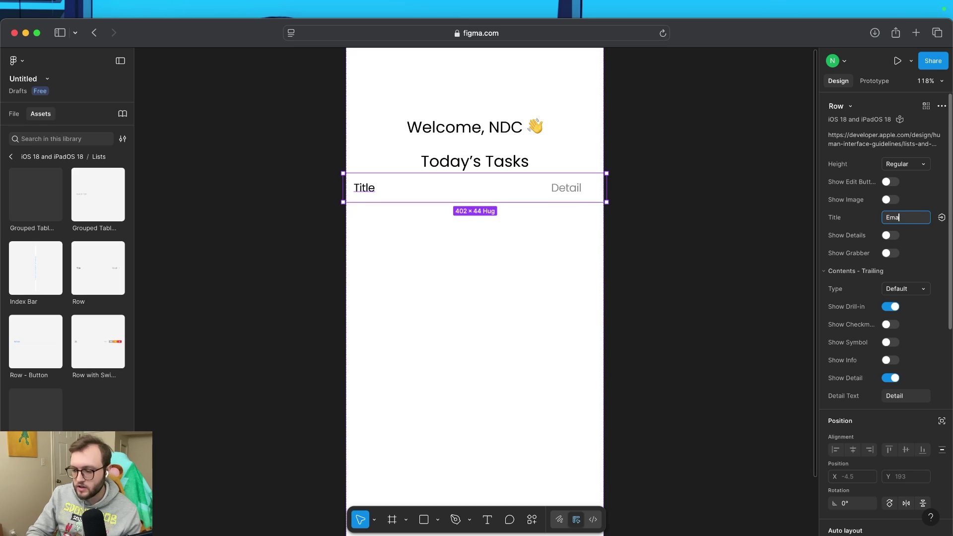
pyautogui.write('il Tim')
pyautogui.click(890, 235)
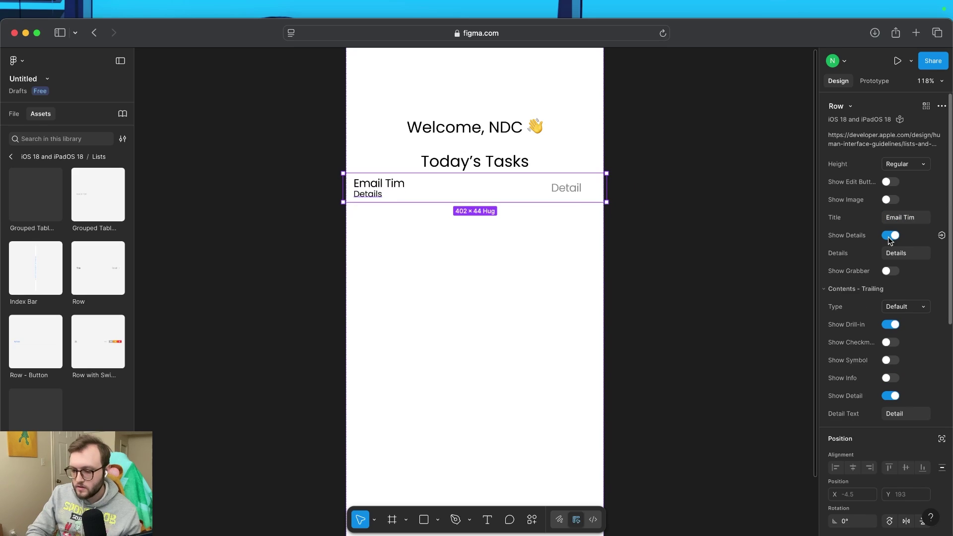
pyautogui.click(917, 255)
pyautogui.press('BackSpace')
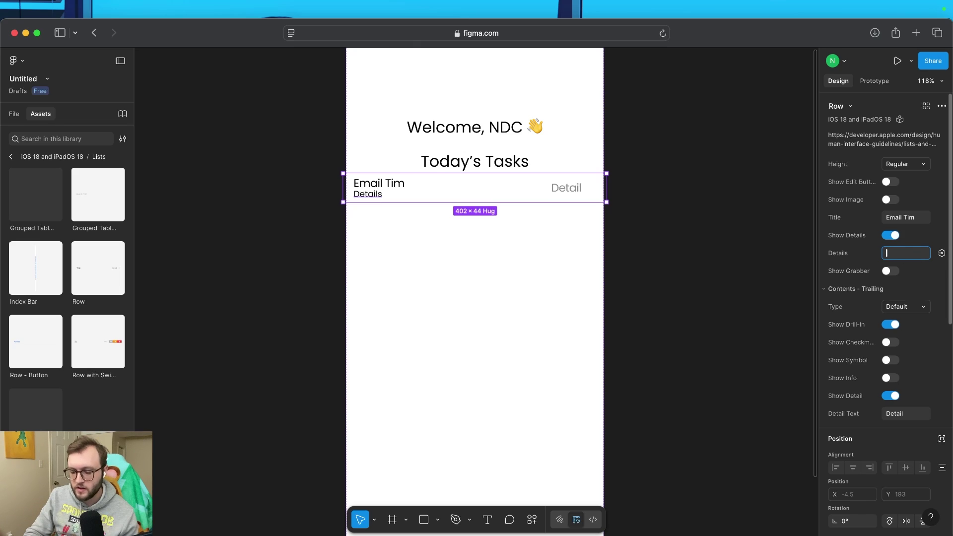
pyautogui.write('Tim@Tim.com')
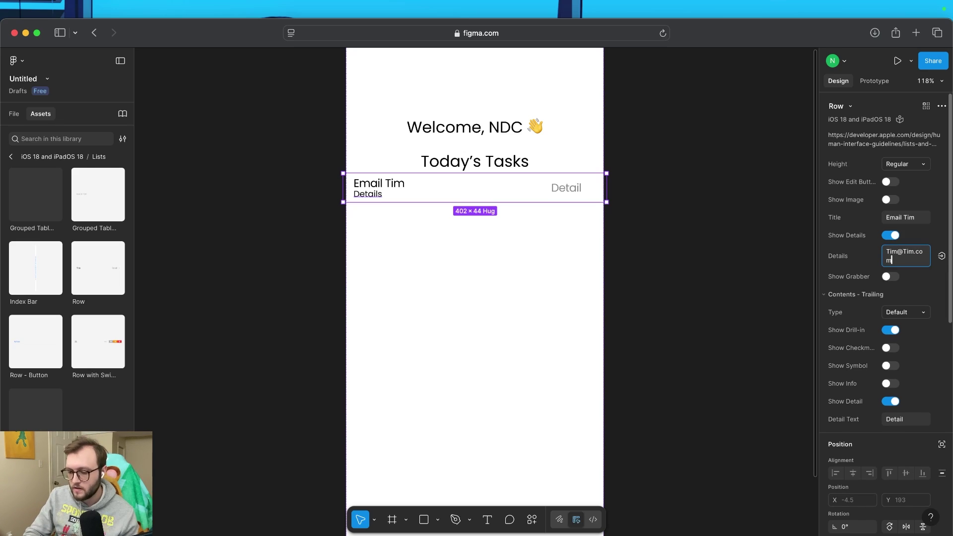
pyautogui.press('Return')
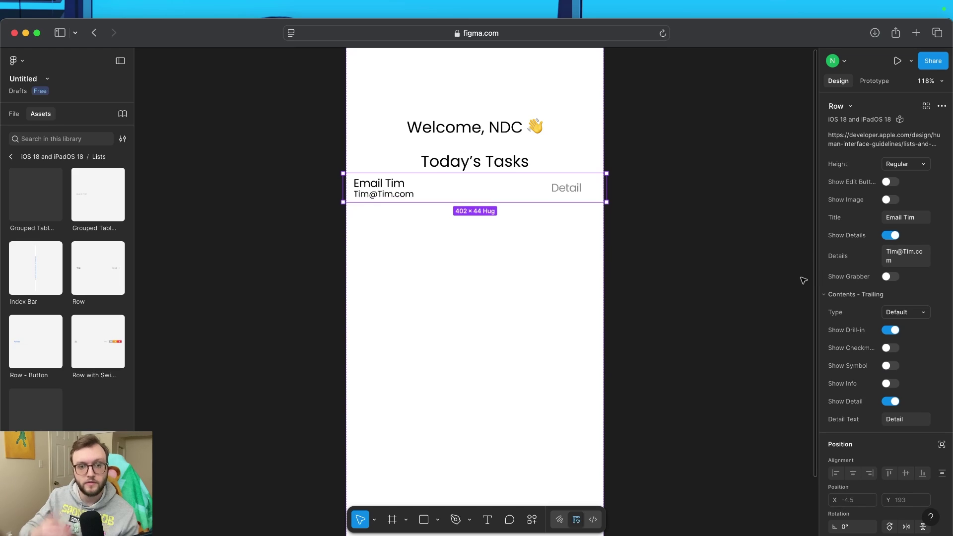
# Set the row's trailing detail text to 'Go To Task', leaving the grabber off
pyautogui.click(890, 276)
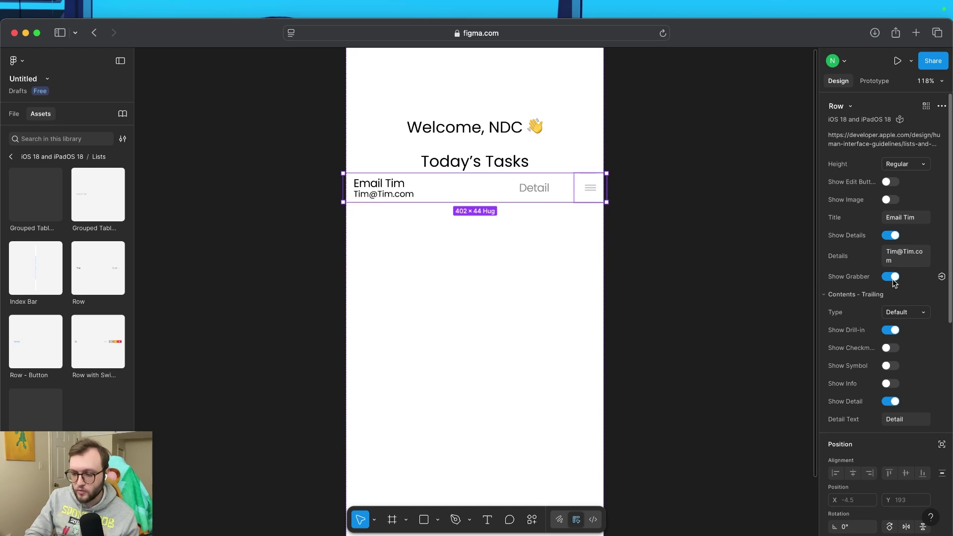
pyautogui.click(890, 277)
pyautogui.scroll(-3, 908, 342)
pyautogui.scroll(2, 910, 344)
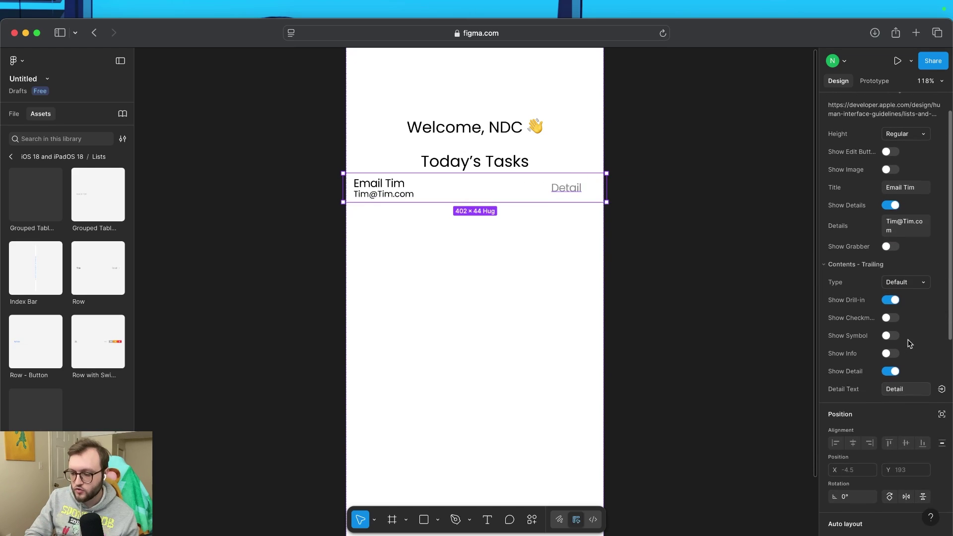
pyautogui.scroll(-1, 910, 344)
pyautogui.scroll(-2, 909, 343)
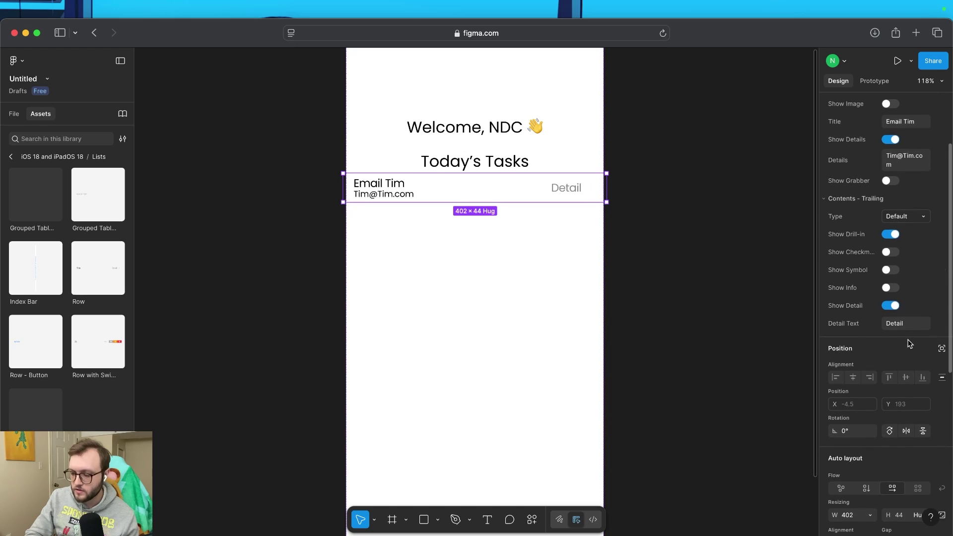
pyautogui.scroll(-3, 906, 348)
pyautogui.scroll(3, 906, 361)
pyautogui.scroll(1, 906, 352)
pyautogui.click(907, 336)
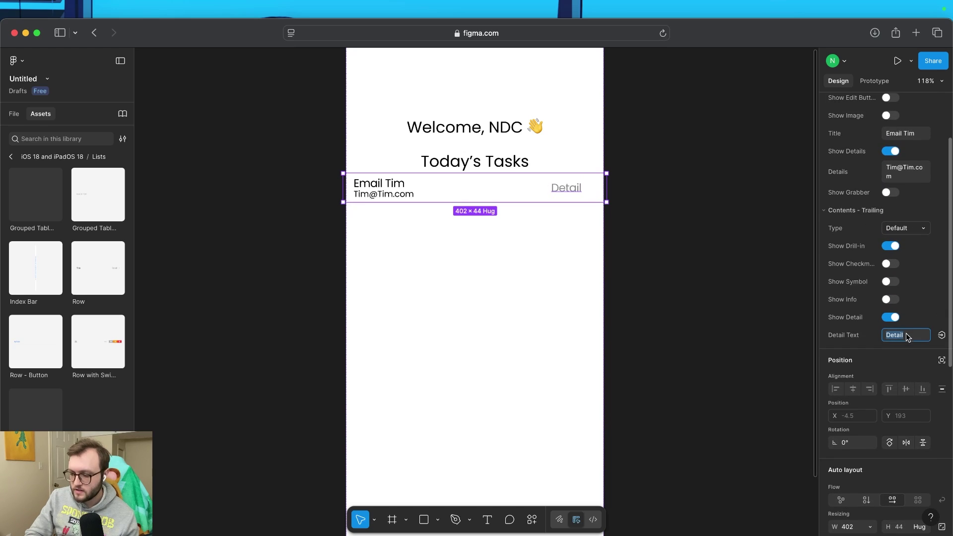
pyautogui.write('Go To Task')
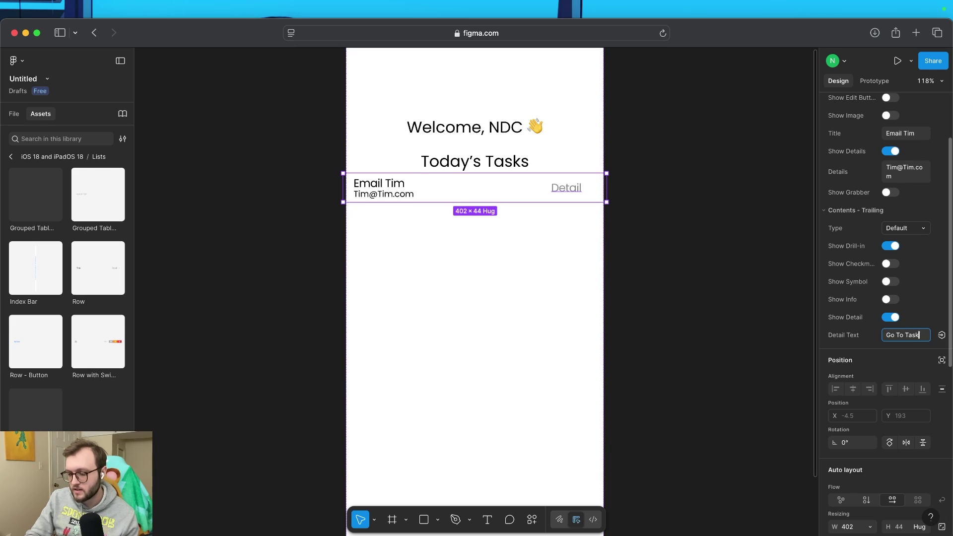
pyautogui.press('Return')
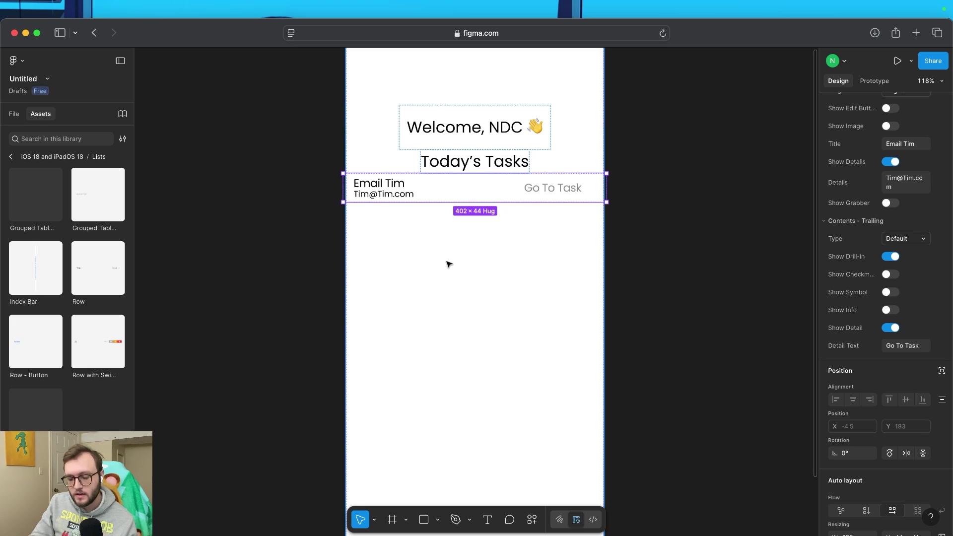
# Copy the task row and paste it twice to make three rows
pyautogui.rightClick(405, 199)
pyautogui.moveTo(502, 179)
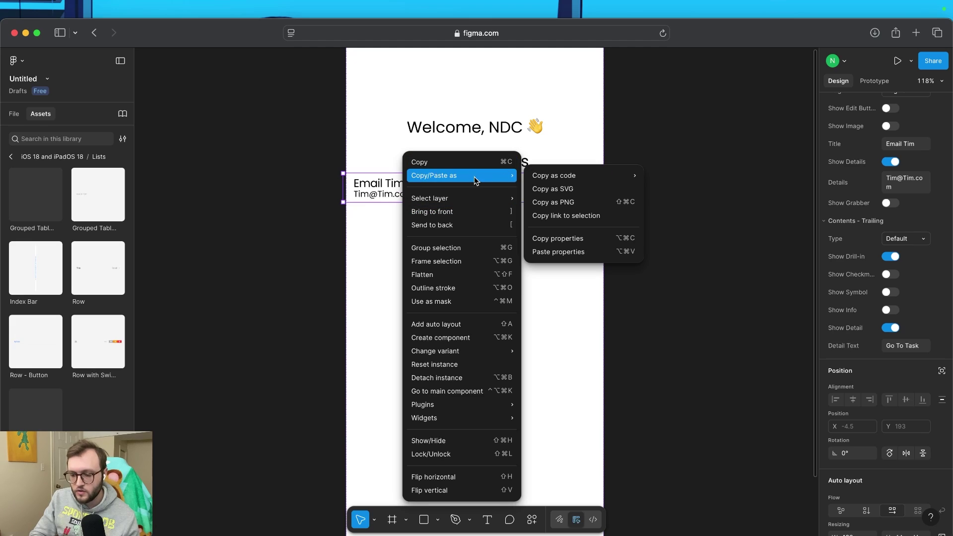
pyautogui.press('Escape')
pyautogui.press('Escape')
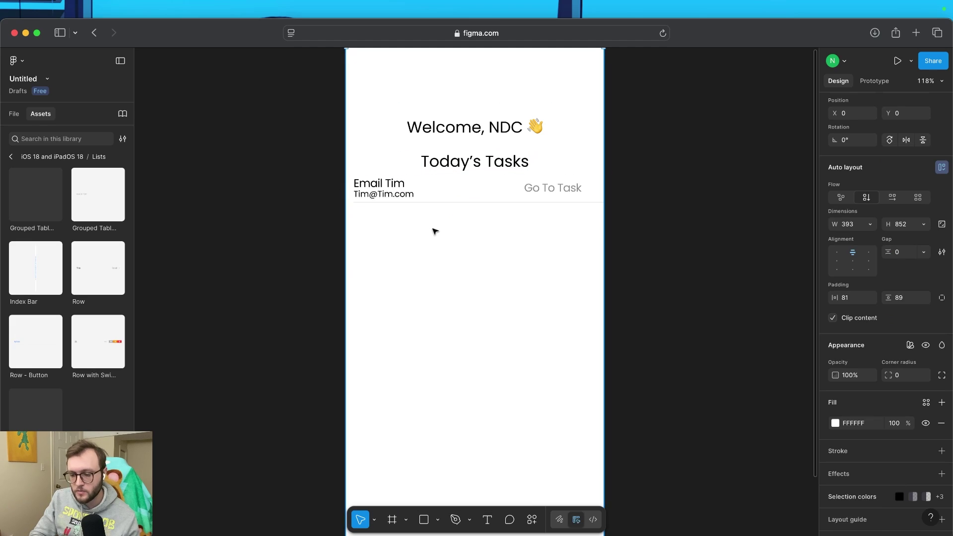
pyautogui.press('super+v')
pyautogui.press('super+v')
pyautogui.hotkey('shift', 'Tab')
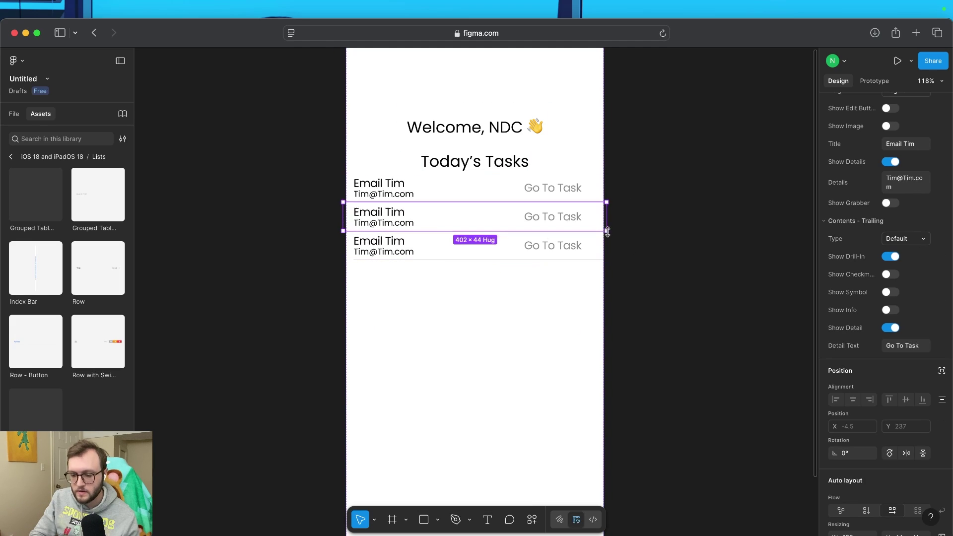
# Retitle the second row 'Groceries' with details 'Eggs, bacon'
pyautogui.click(920, 147)
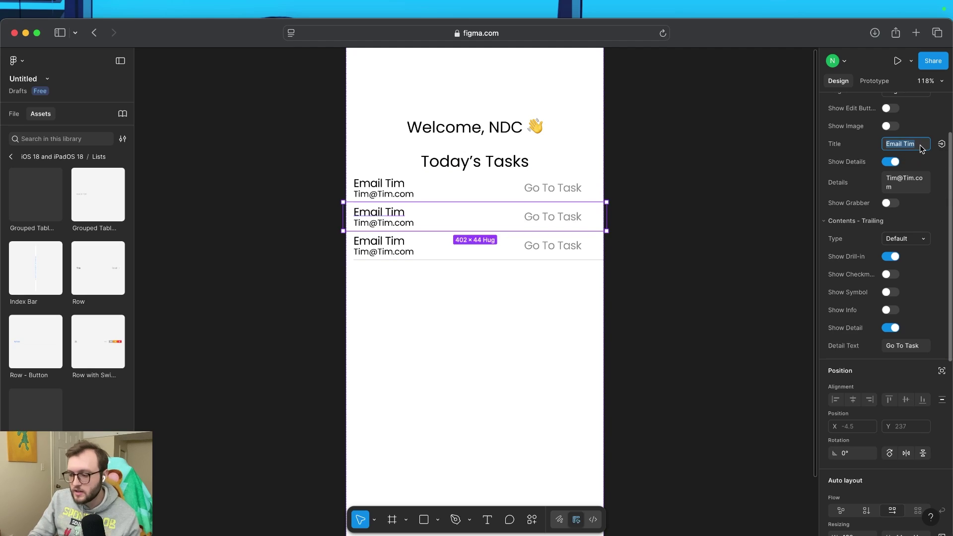
pyautogui.press('BackSpace')
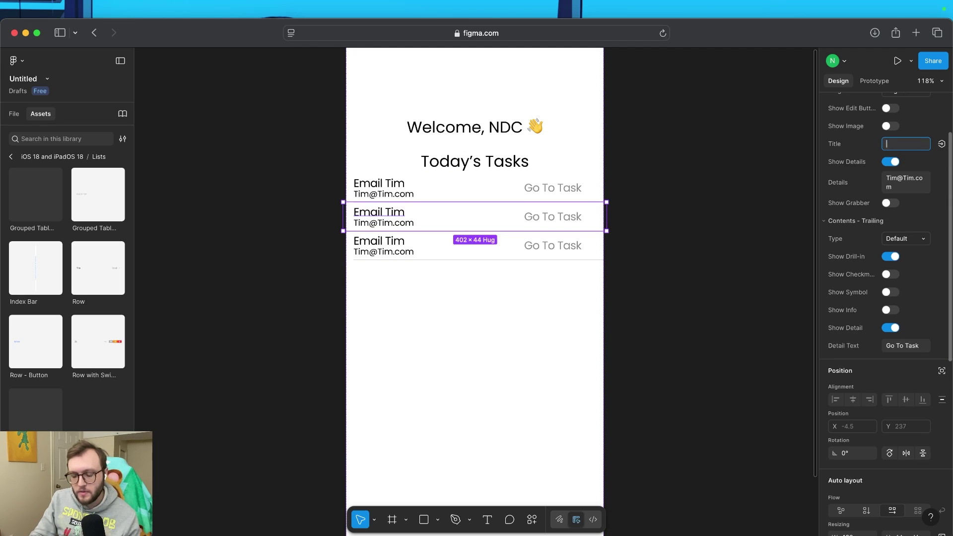
pyautogui.click(900, 190)
pyautogui.press('BackSpace')
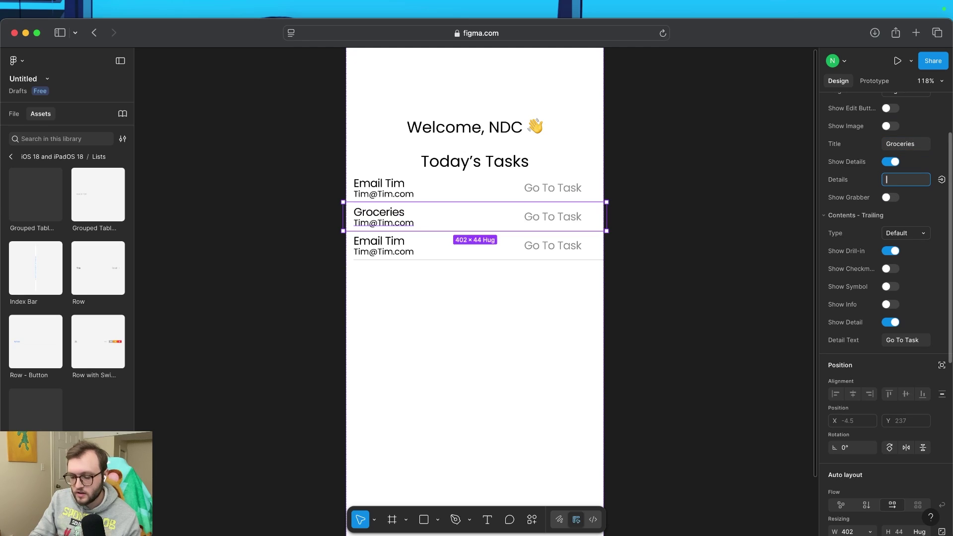
pyautogui.write('Eggs, bacon')
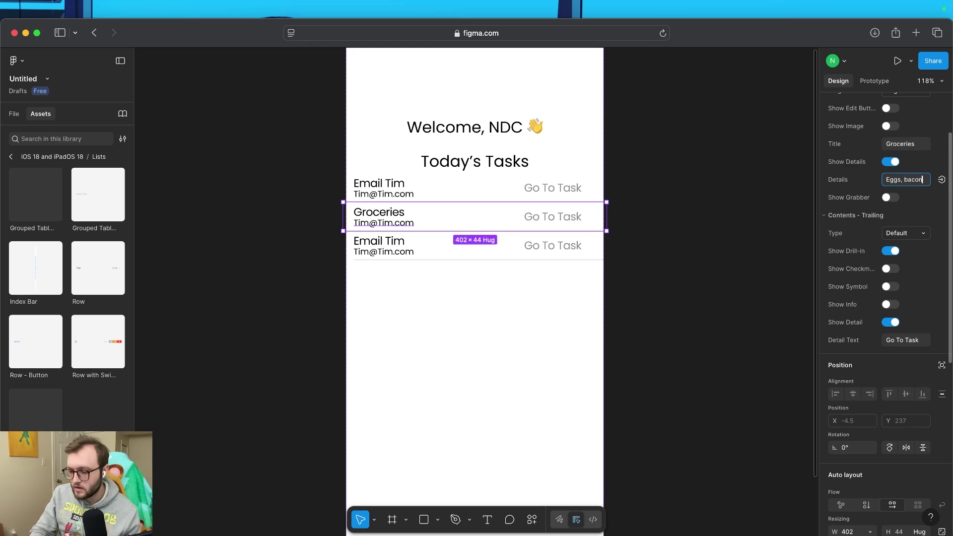
pyautogui.press('Return')
# Retitle the third row 'Walk Dog' with details 'Walk Barney'
pyautogui.click(450, 256)
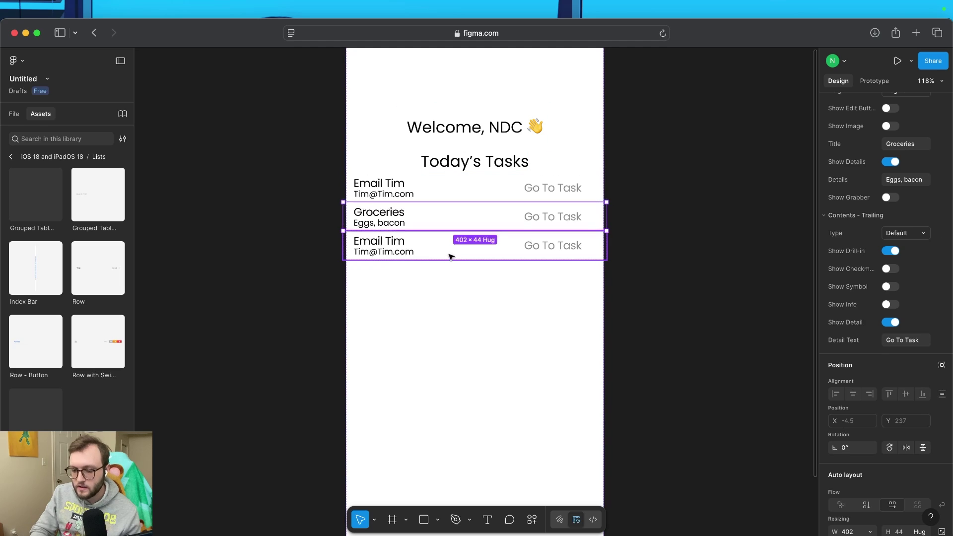
pyautogui.click(921, 145)
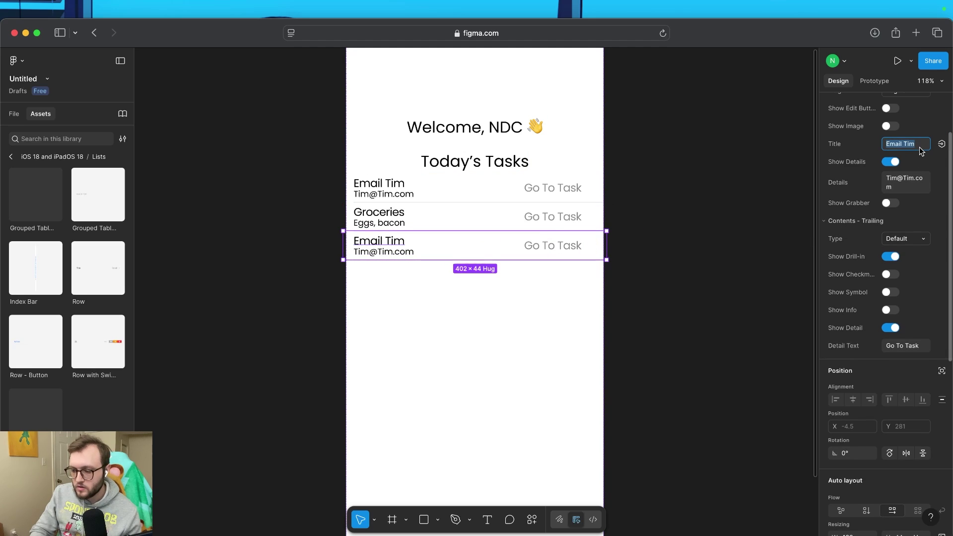
pyautogui.write('Walk Dog')
pyautogui.press('Tab')
pyautogui.write('Walk ')
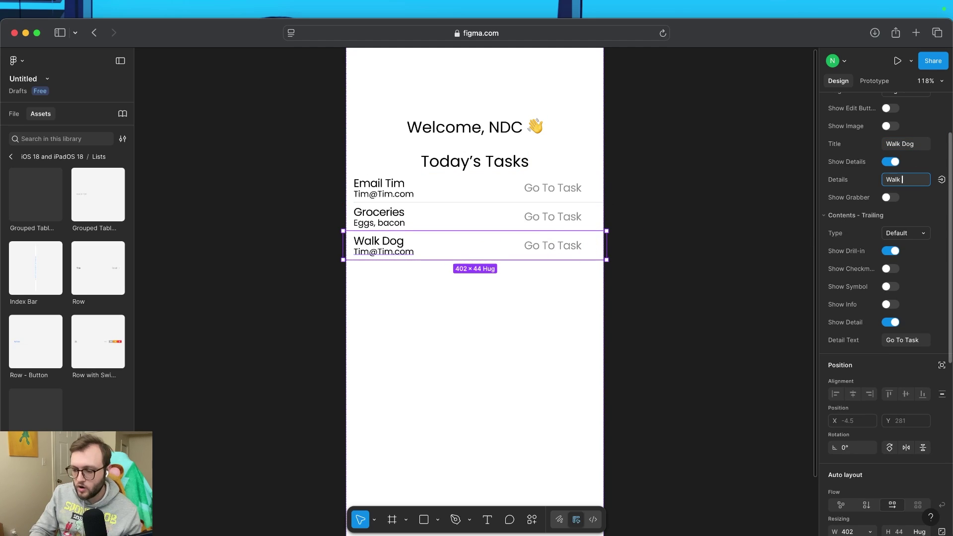
pyautogui.write('Barn')
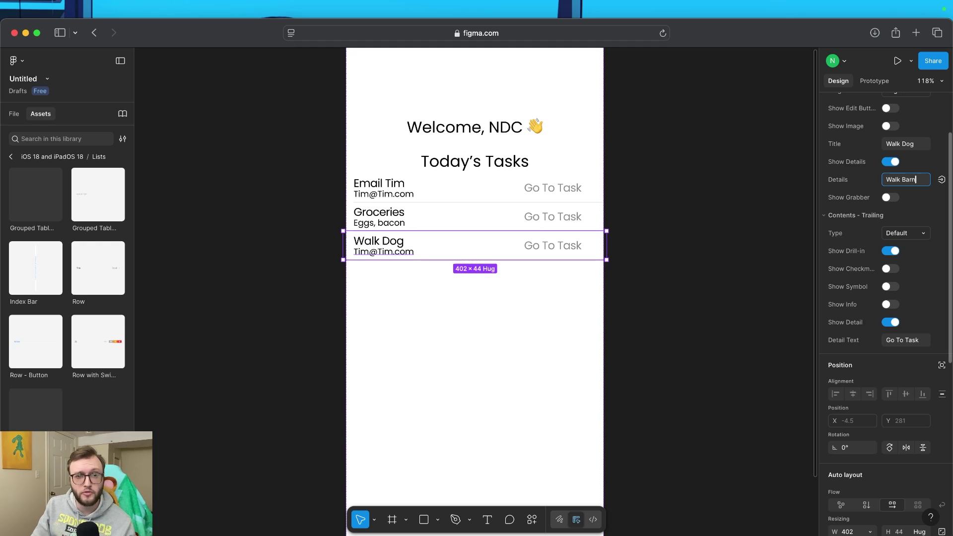
pyautogui.write('ey')
pyautogui.press('Return')
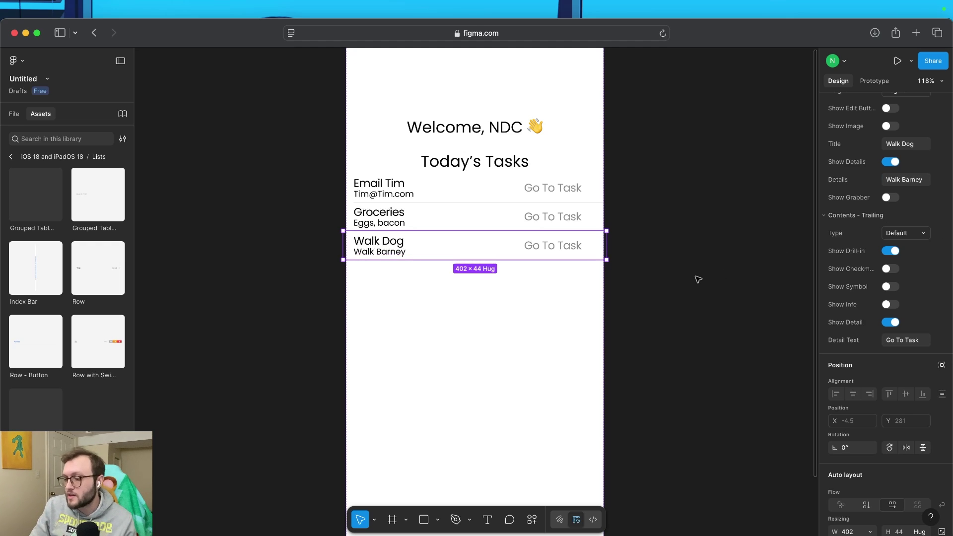
# Select the Home frame and show the layers list
pyautogui.click(552, 268)
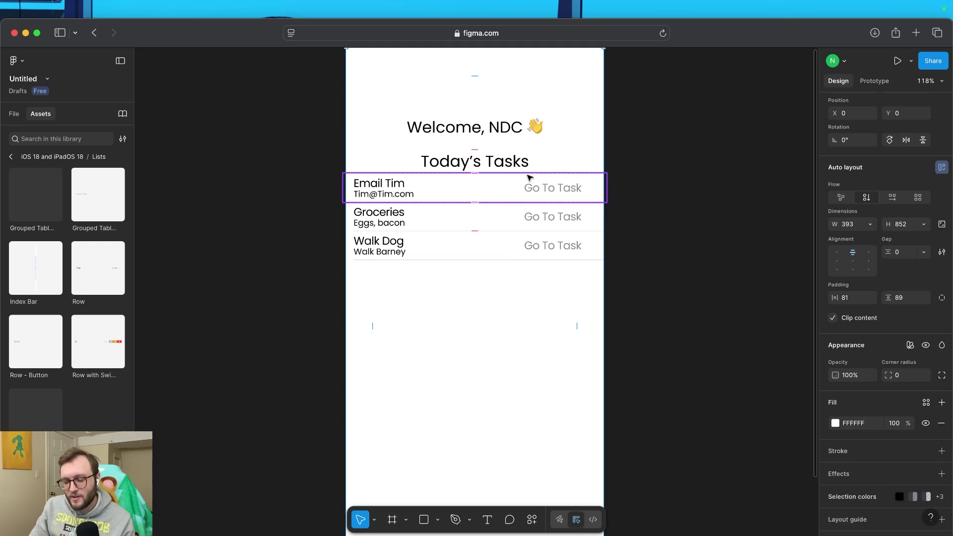
pyautogui.scroll(3, 498, 315)
pyautogui.scroll(-3, 498, 314)
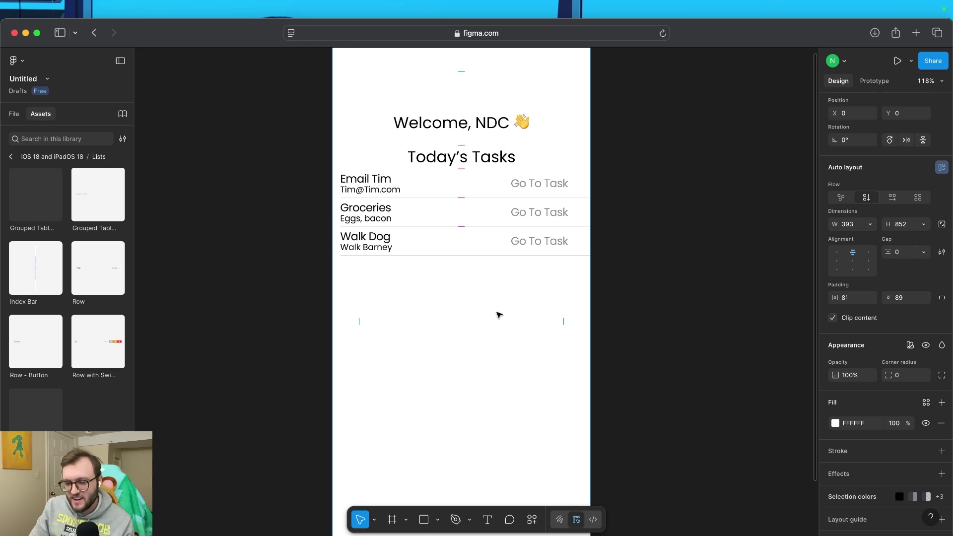
pyautogui.click(640, 321)
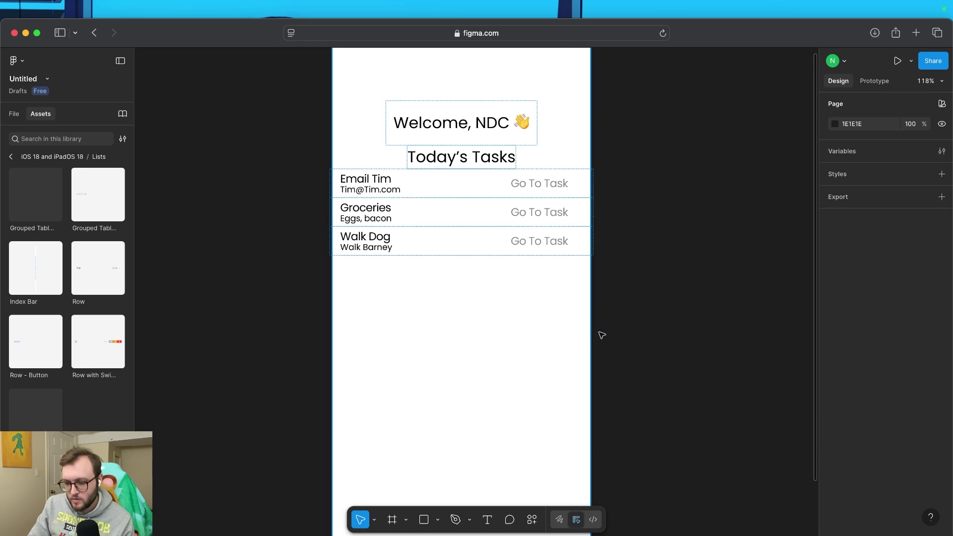
pyautogui.click(508, 364)
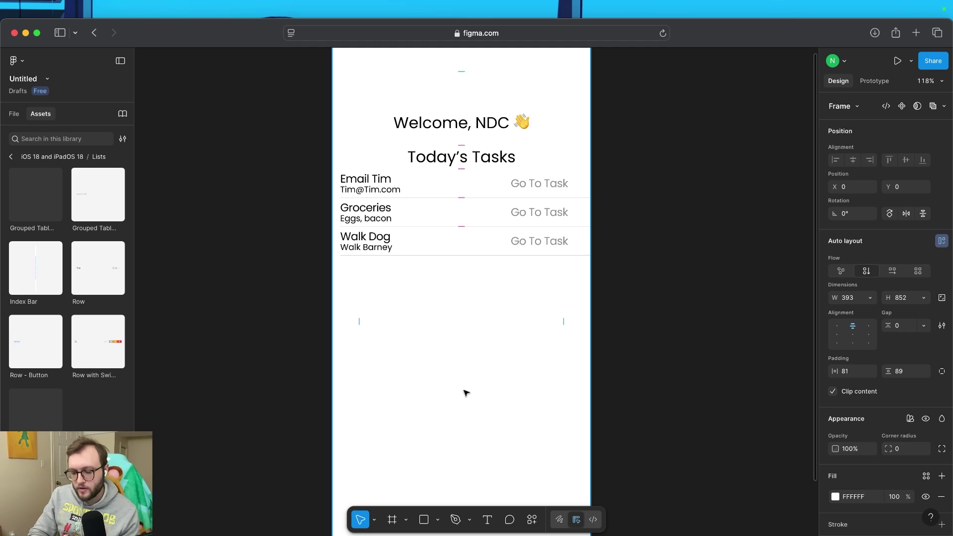
pyautogui.click(15, 114)
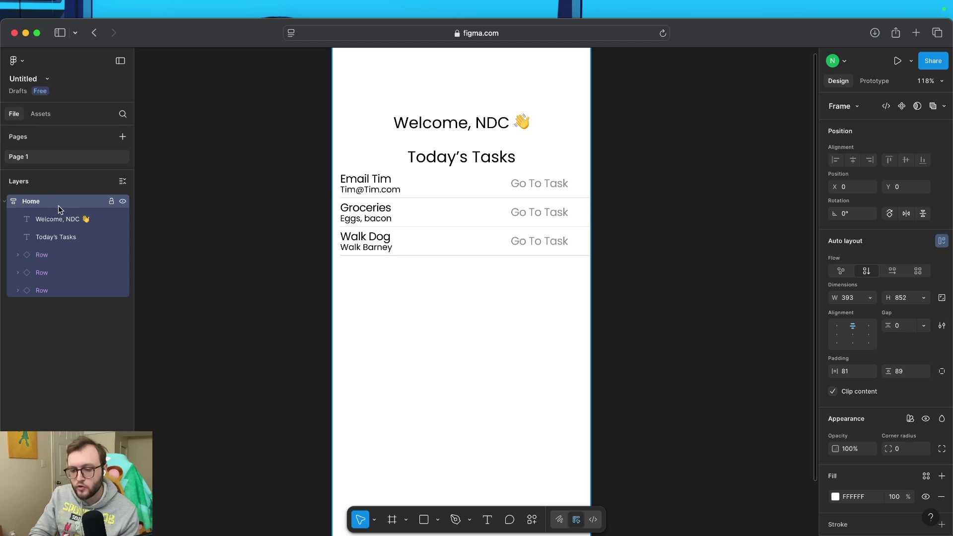
pyautogui.scroll(-3, 868, 441)
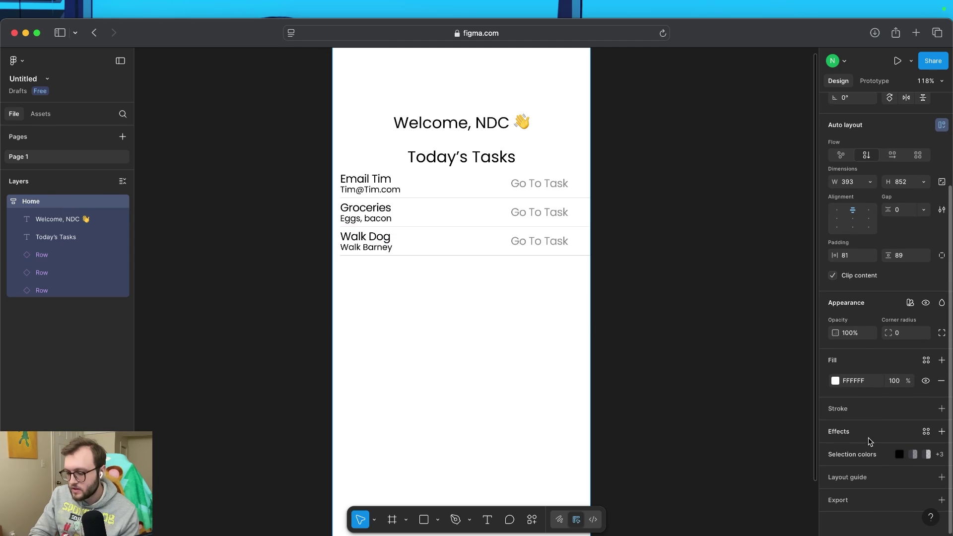
# Change the Home frame's fill to a linear gradient
pyautogui.click(836, 381)
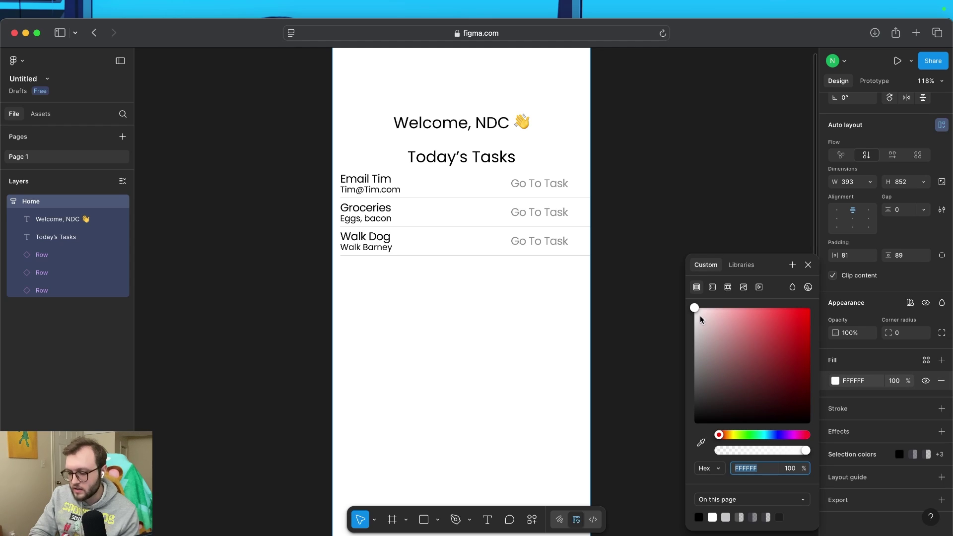
pyautogui.moveTo(694, 309)
pyautogui.mouseDown()
pyautogui.moveTo(698, 320)
pyautogui.moveTo(694, 308)
pyautogui.mouseUp()
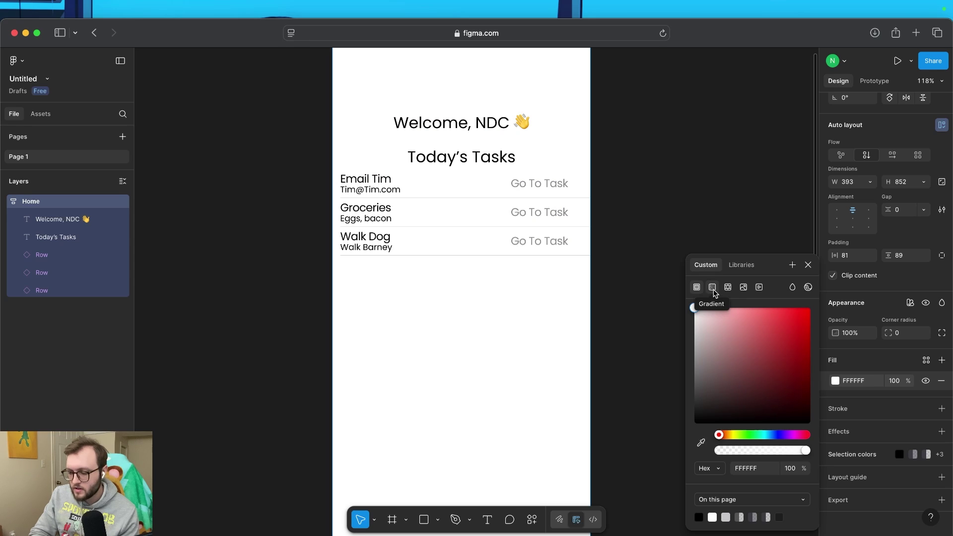
pyautogui.click(714, 289)
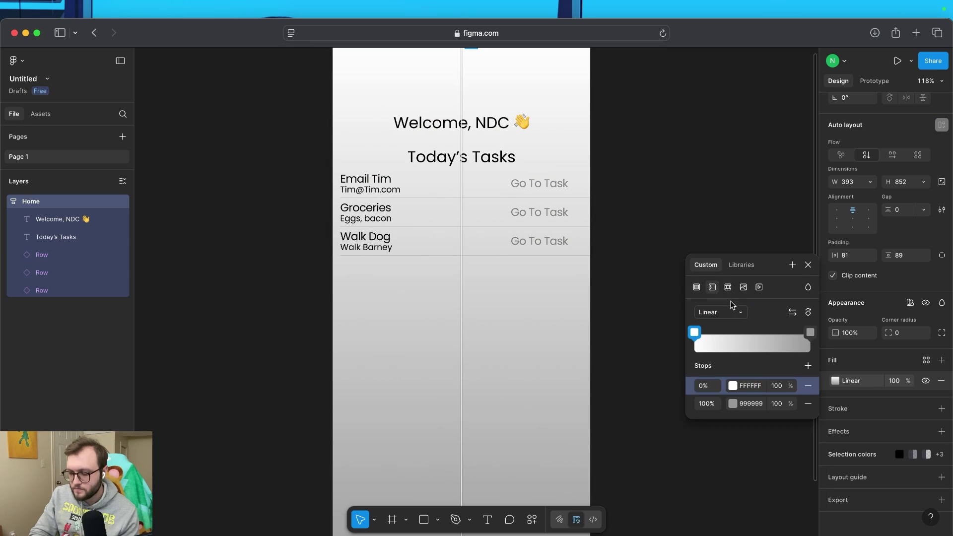
pyautogui.click(726, 314)
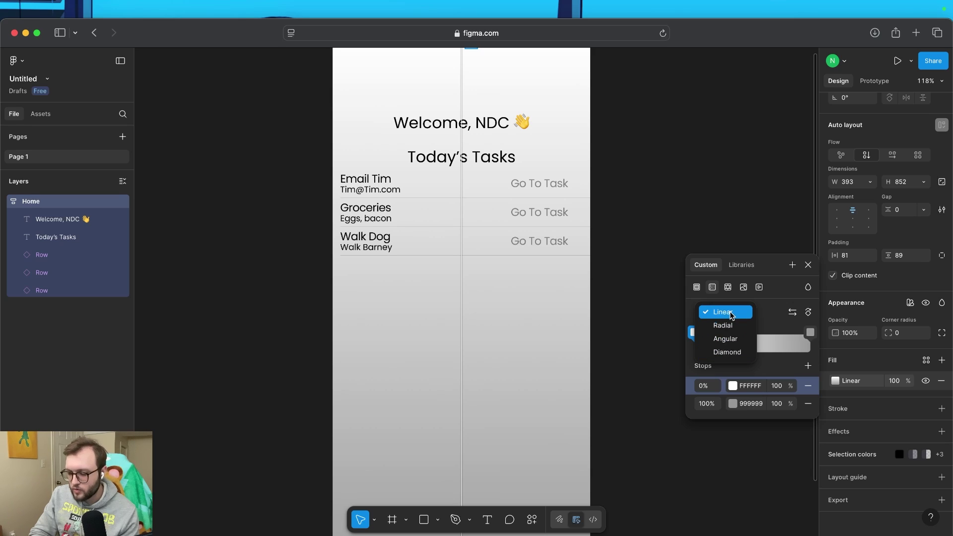
pyautogui.click(731, 315)
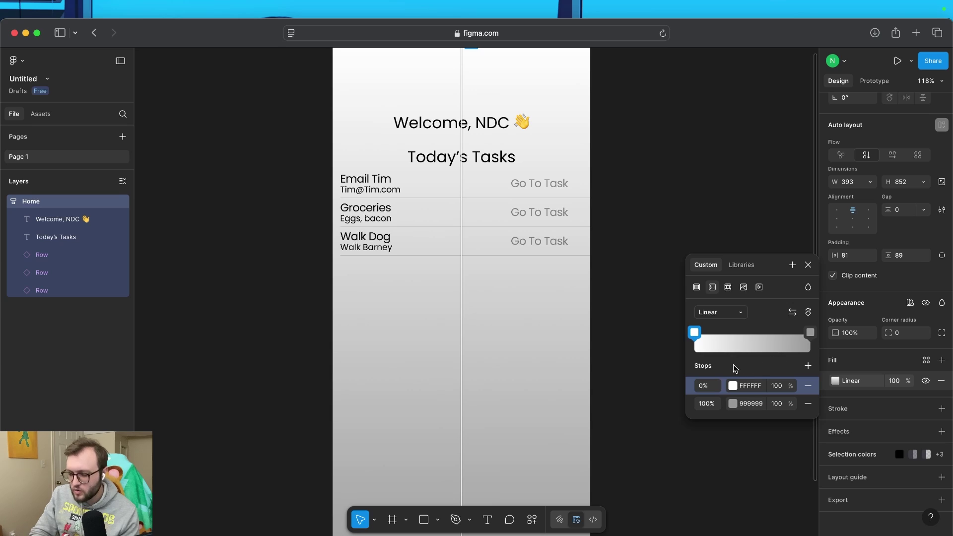
# Set the gradient stops to light cyan (66D8F8) and white (FFFFFF)
pyautogui.click(694, 334)
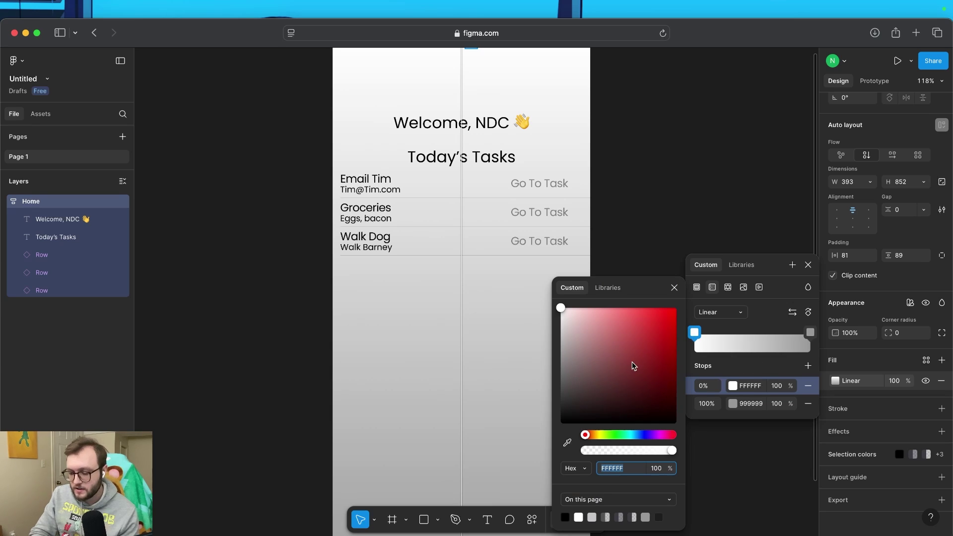
pyautogui.moveTo(630, 435); pyautogui.dragTo(633, 436)
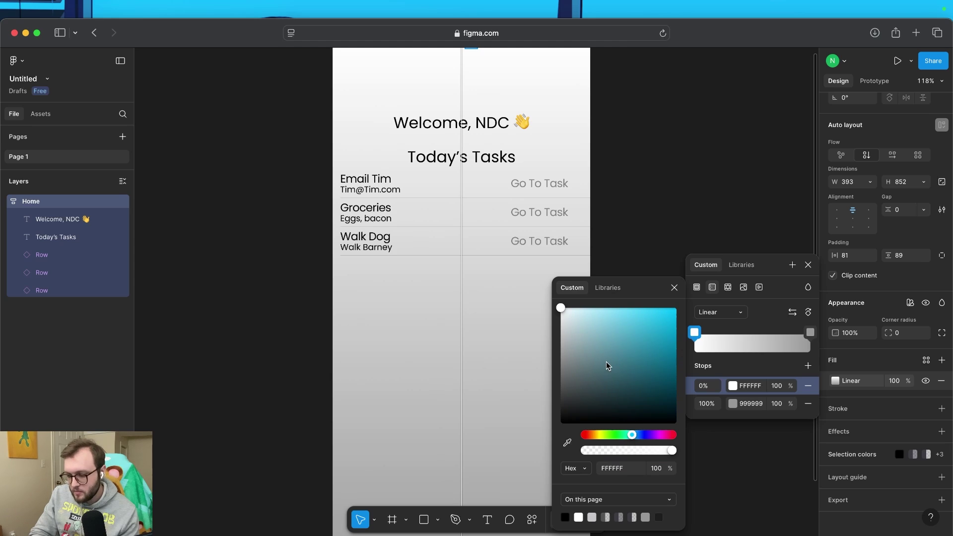
pyautogui.moveTo(607, 366); pyautogui.dragTo(634, 315)
pyautogui.click(810, 331)
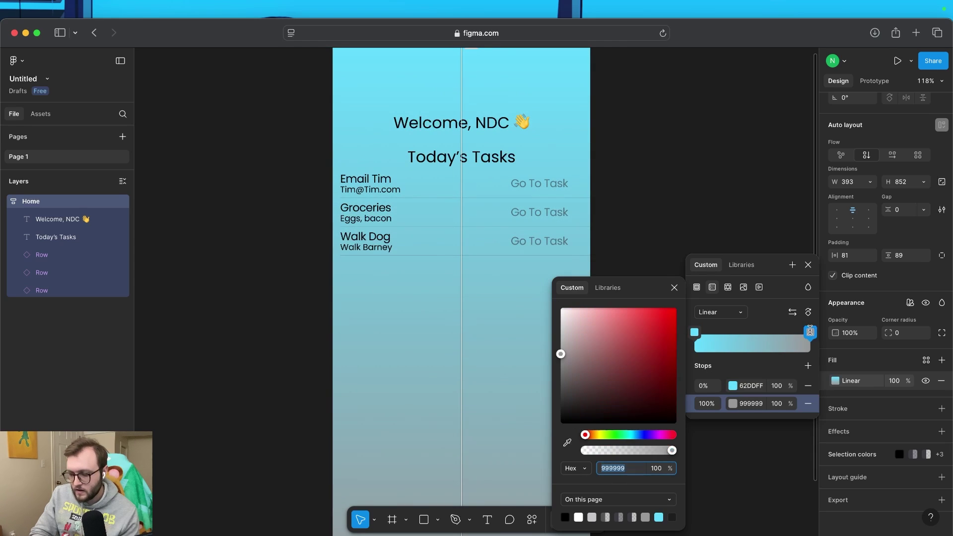
pyautogui.moveTo(560, 355); pyautogui.dragTo(559, 304)
pyautogui.press('Escape')
# Rotate the gradient so white sits at the top, then clear the selection
pyautogui.click(808, 311)
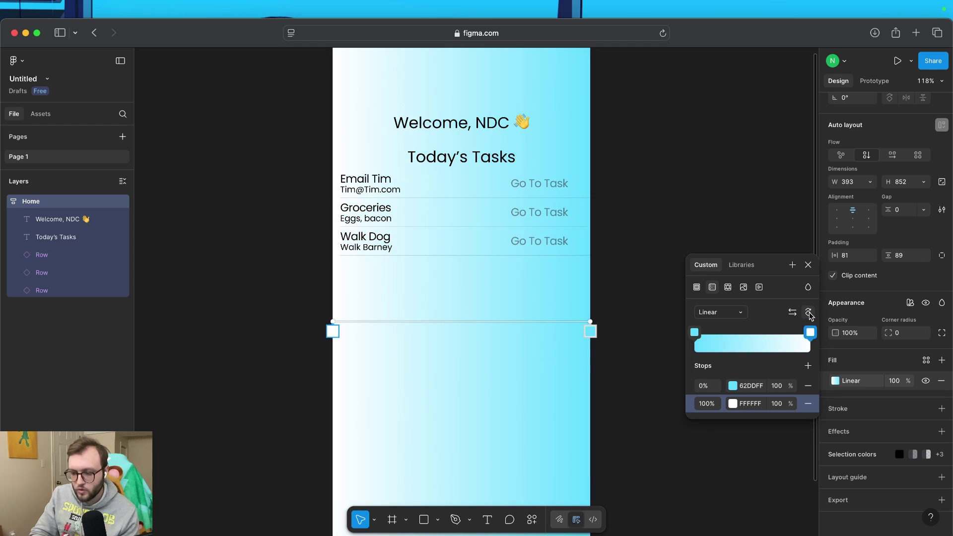
pyautogui.click(808, 311)
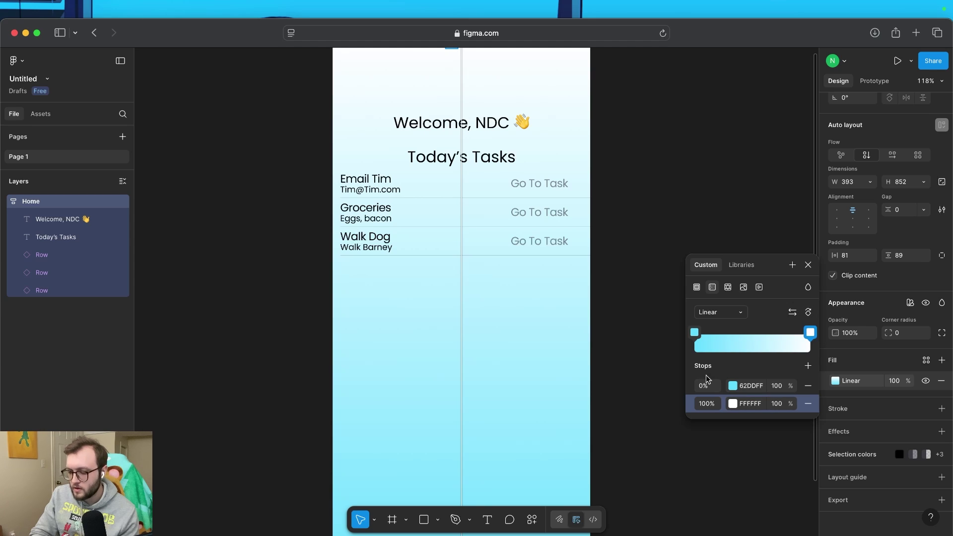
pyautogui.click(808, 265)
pyautogui.click(804, 265)
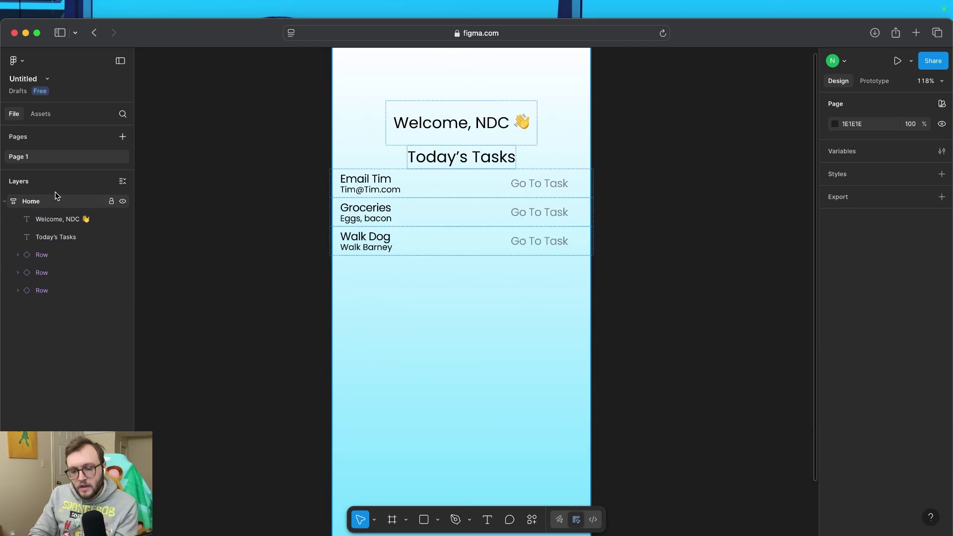
pyautogui.click(47, 222)
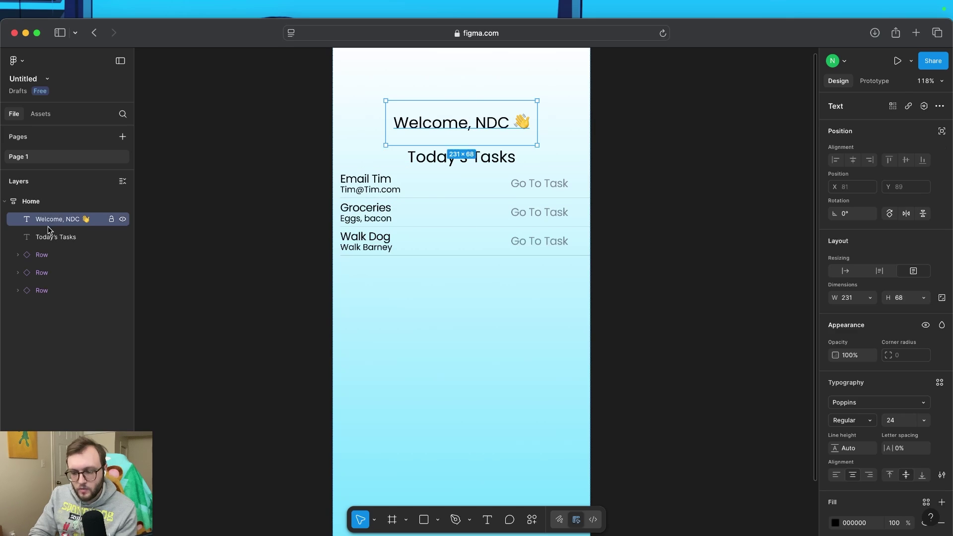
pyautogui.click(50, 238)
pyautogui.click(55, 336)
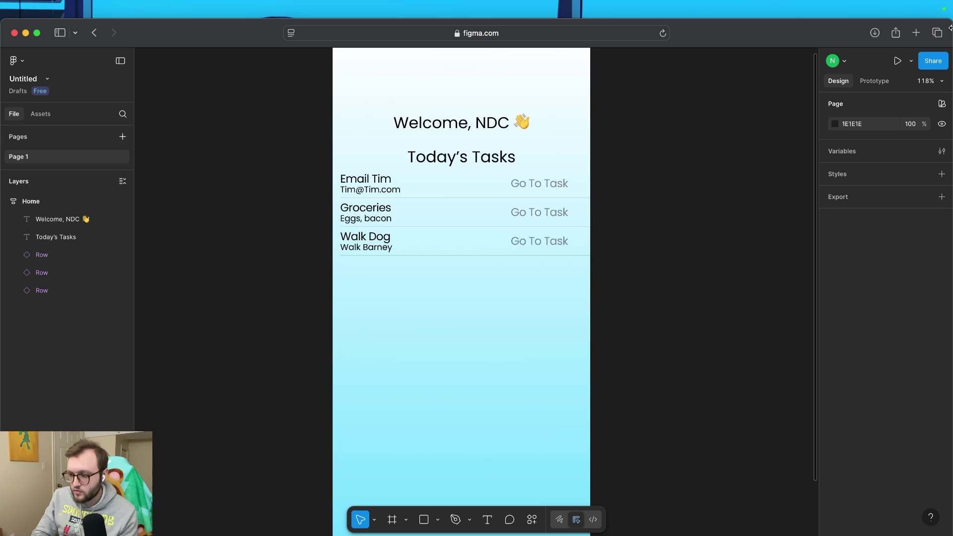
# Import the App Icon clock image into Home, resize it to 151×152, and move it to the top
pyautogui.moveTo(948, 39); pyautogui.dragTo(850, 41)
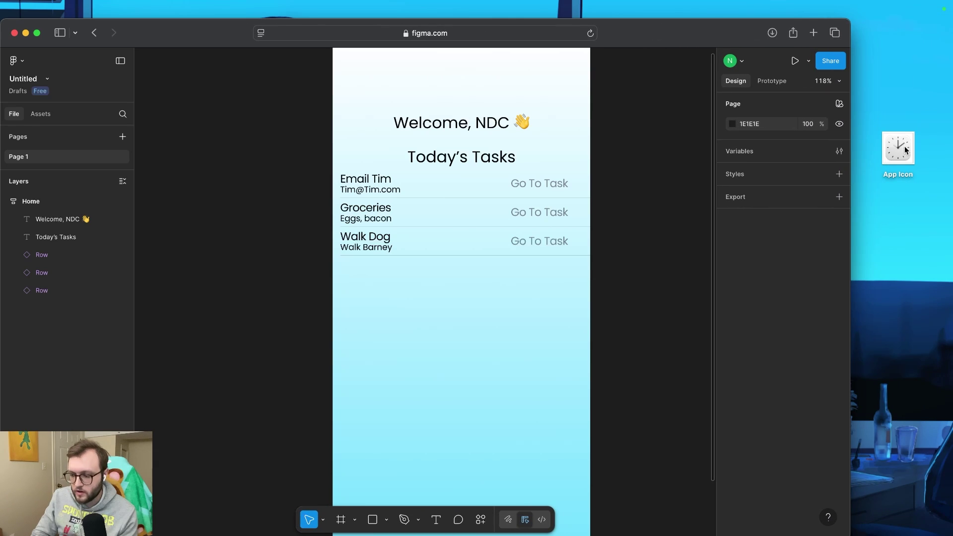
pyautogui.moveTo(906, 150); pyautogui.dragTo(461, 327)
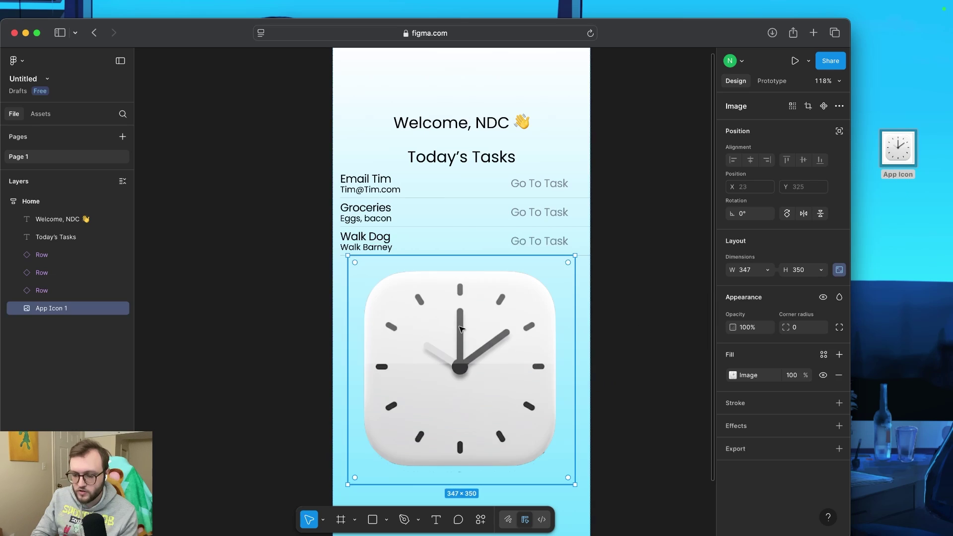
pyautogui.moveTo(849, 248); pyautogui.dragTo(951, 242)
pyautogui.scroll(-2, 571, 417)
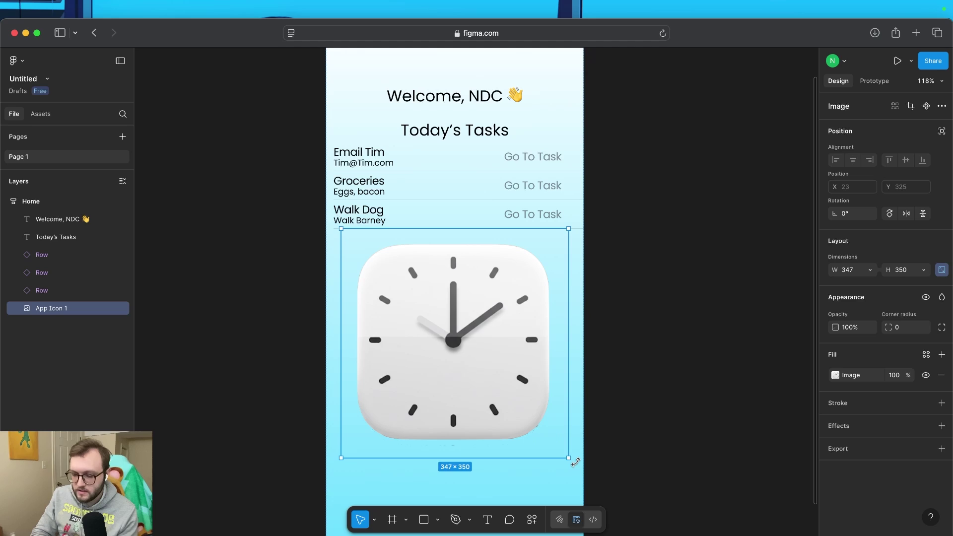
pyautogui.moveTo(567, 459); pyautogui.dragTo(505, 387)
pyautogui.scroll(2, 511, 370)
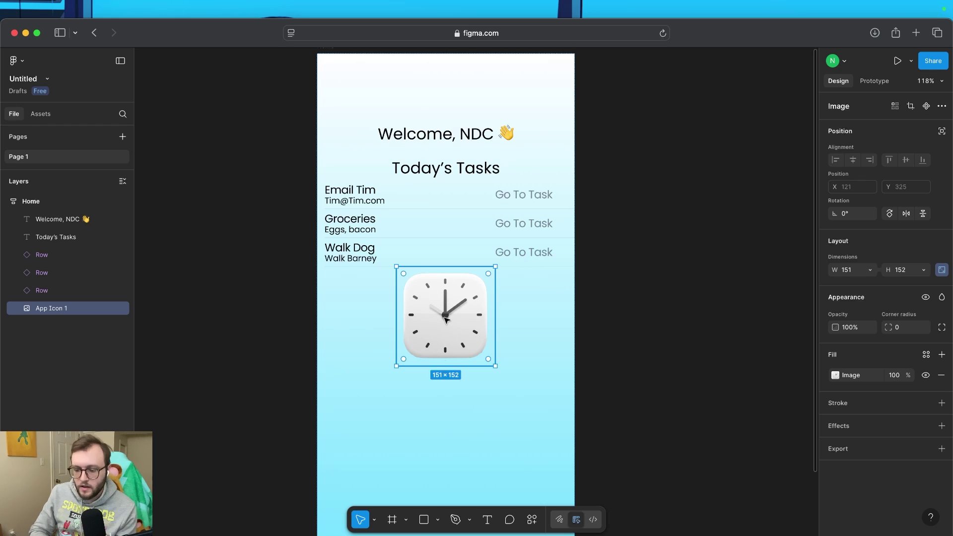
pyautogui.moveTo(445, 319); pyautogui.dragTo(447, 159)
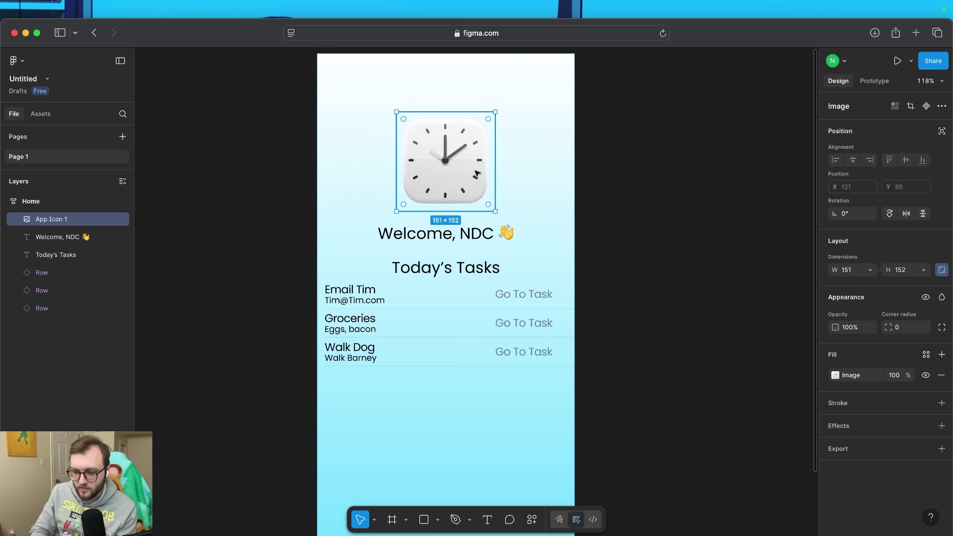
pyautogui.click(552, 186)
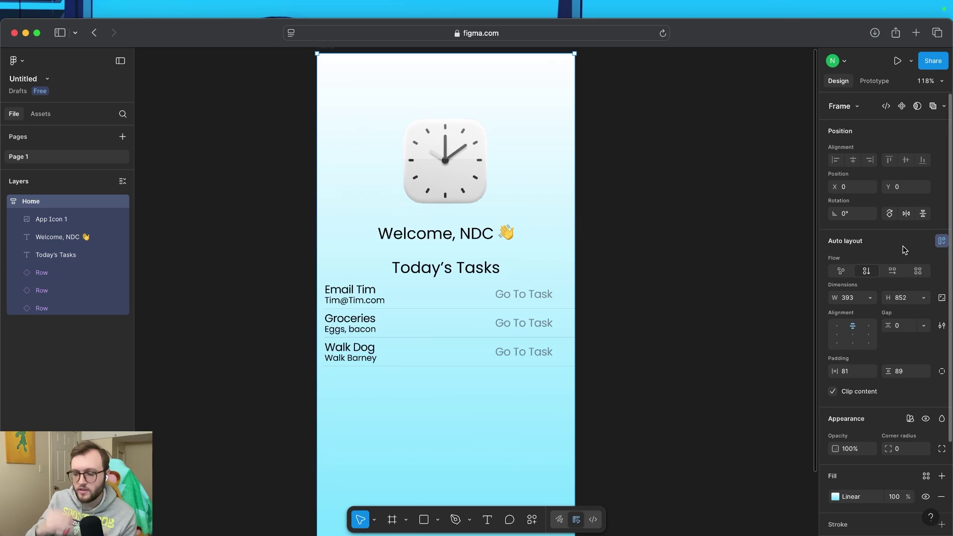
# Add a new iPhone 16 sized frame next to the Home frame
pyautogui.click(633, 406)
pyautogui.hotkey('shift', '1')
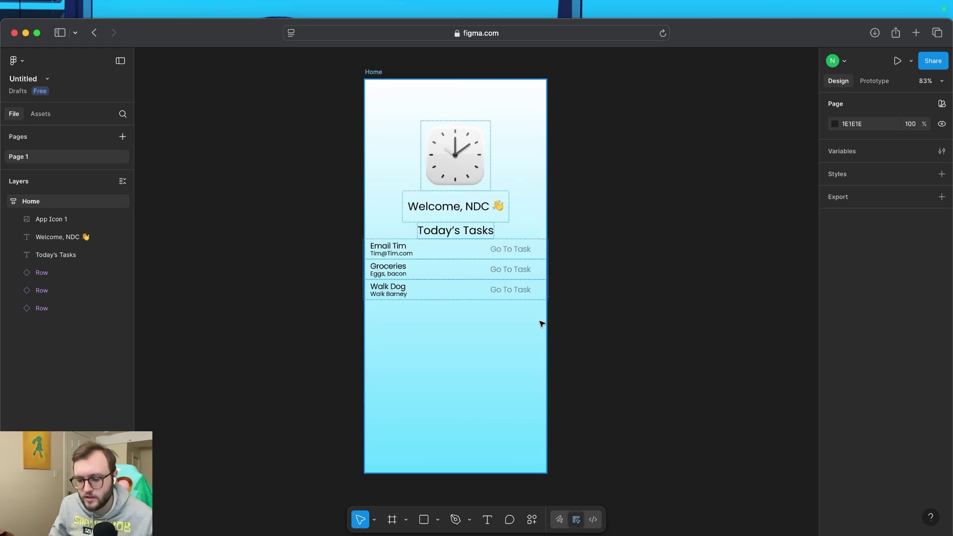
pyautogui.hscroll(5, 541, 323)
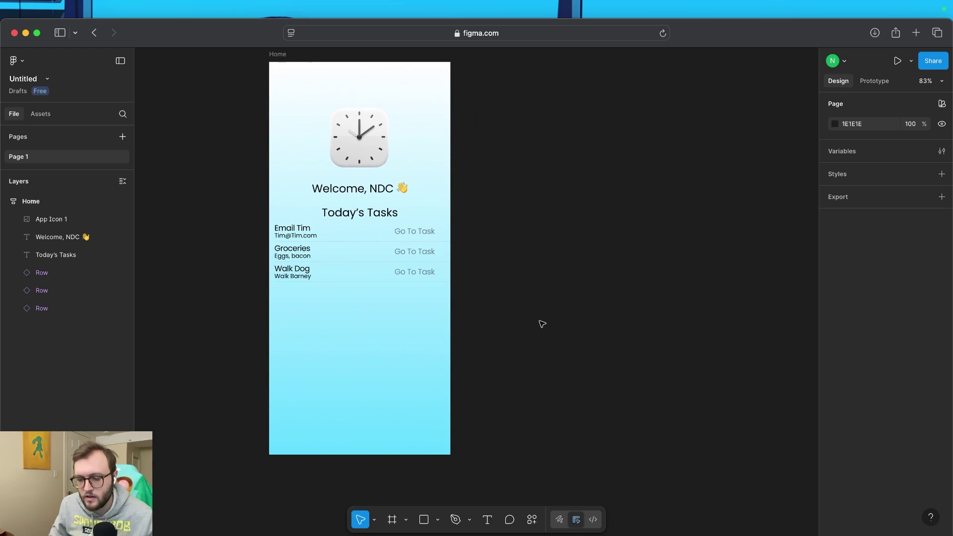
pyautogui.click(392, 520)
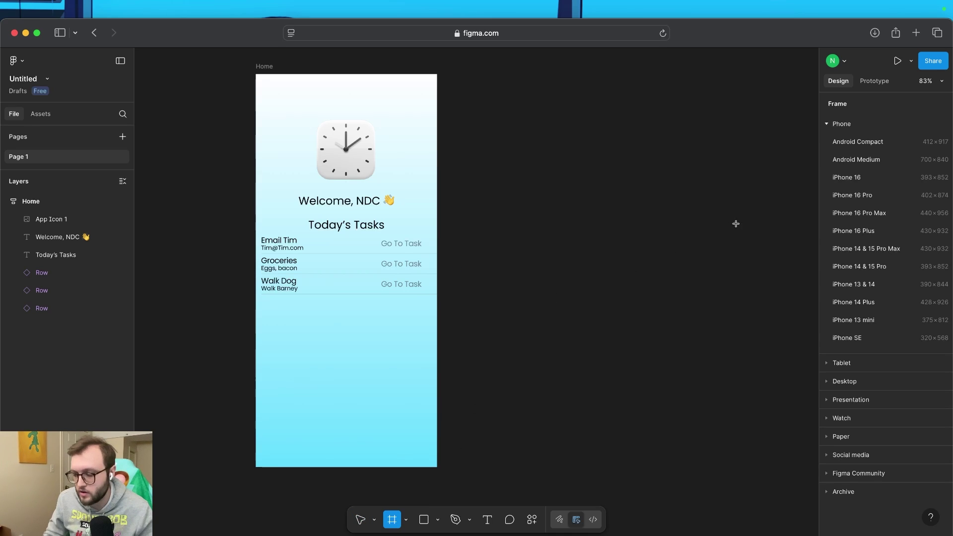
pyautogui.click(846, 178)
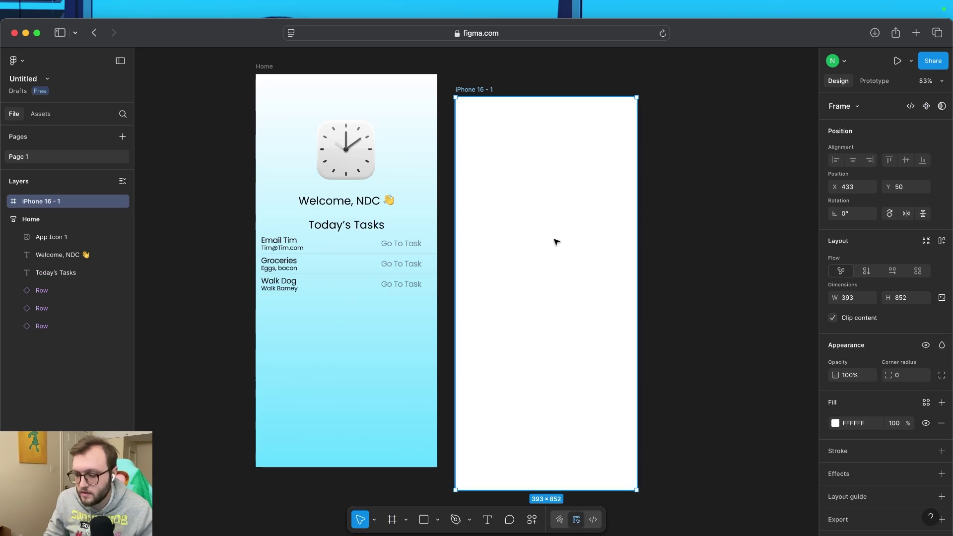
pyautogui.moveTo(557, 157); pyautogui.dragTo(574, 136)
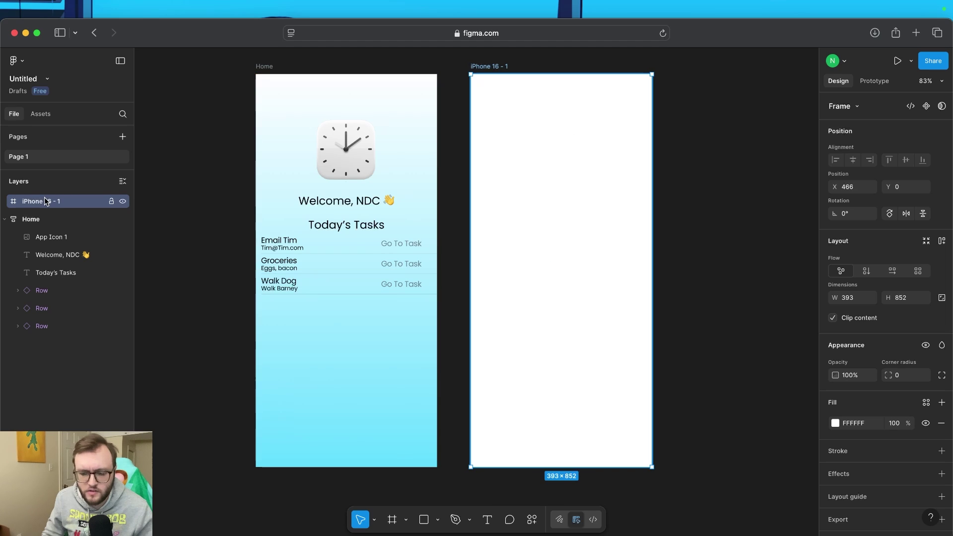
# Rename the new frame to 'Email Example'
pyautogui.rightClick(46, 204)
pyautogui.click(46, 204)
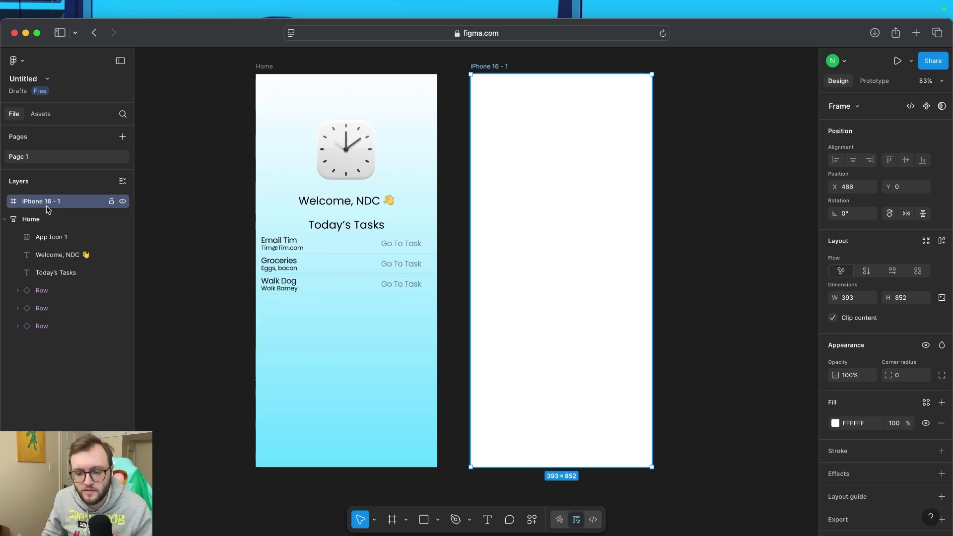
pyautogui.rightClick(47, 207)
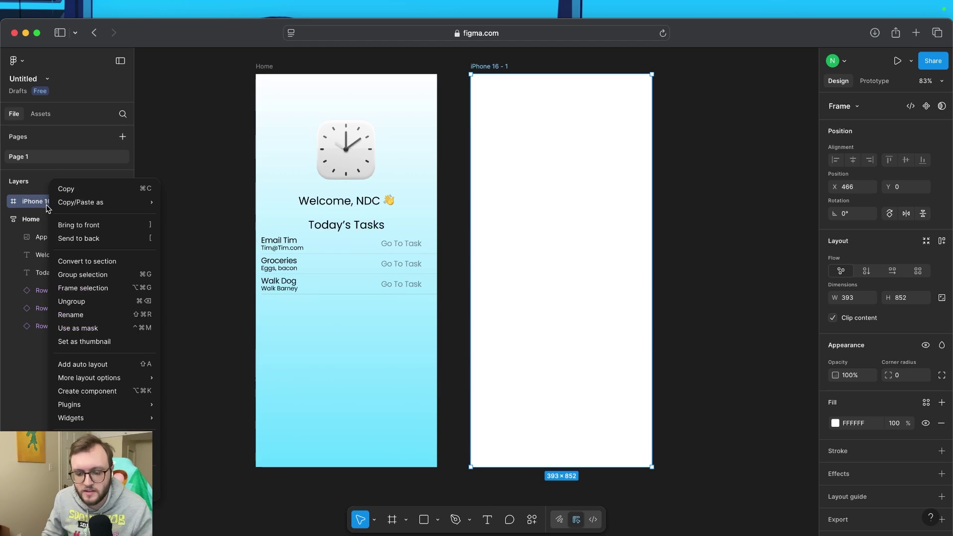
pyautogui.click(86, 315)
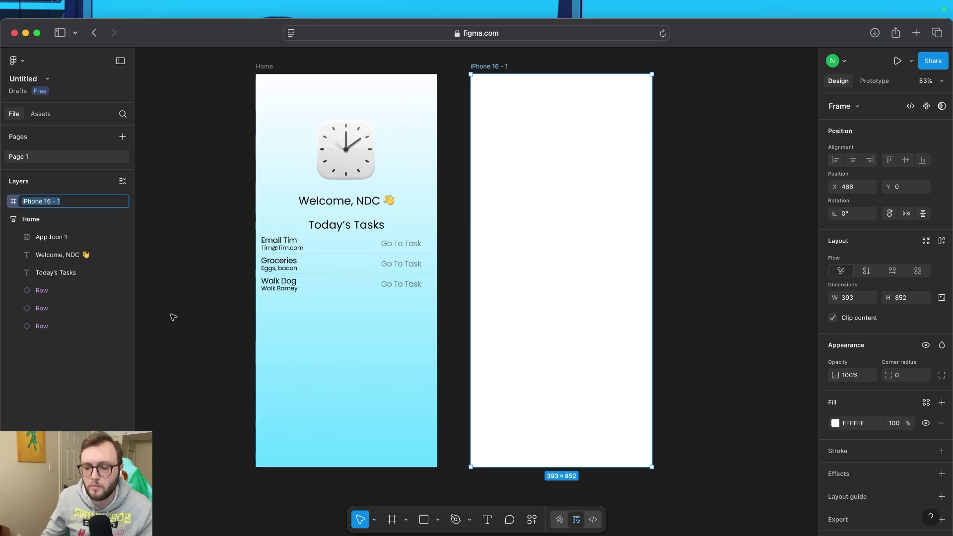
pyautogui.press('BackSpace')
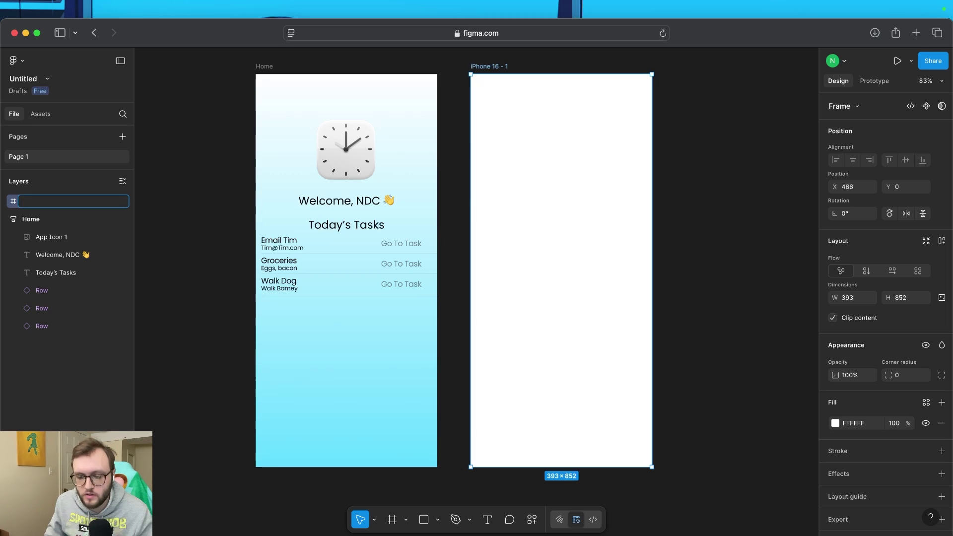
pyautogui.write('Email Ex')
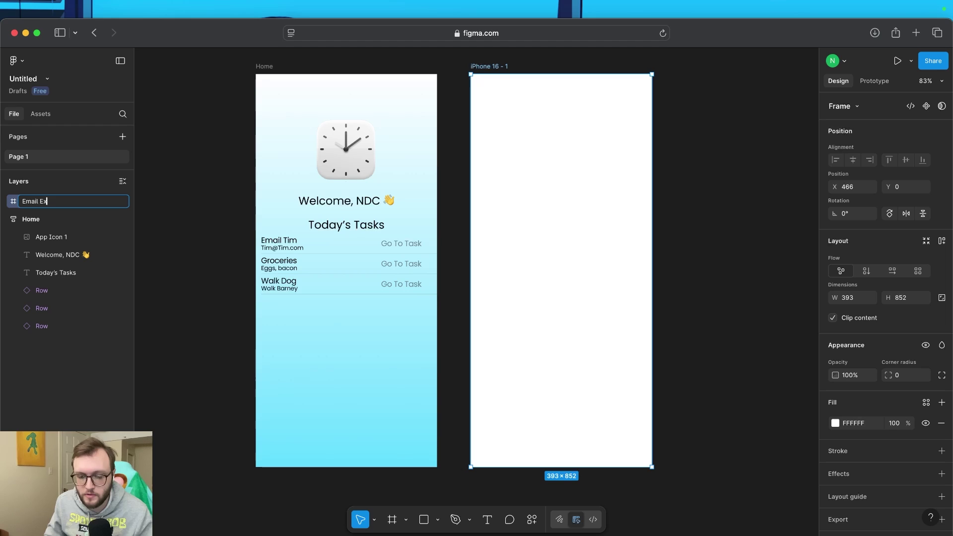
pyautogui.write('ample')
pyautogui.press('Return')
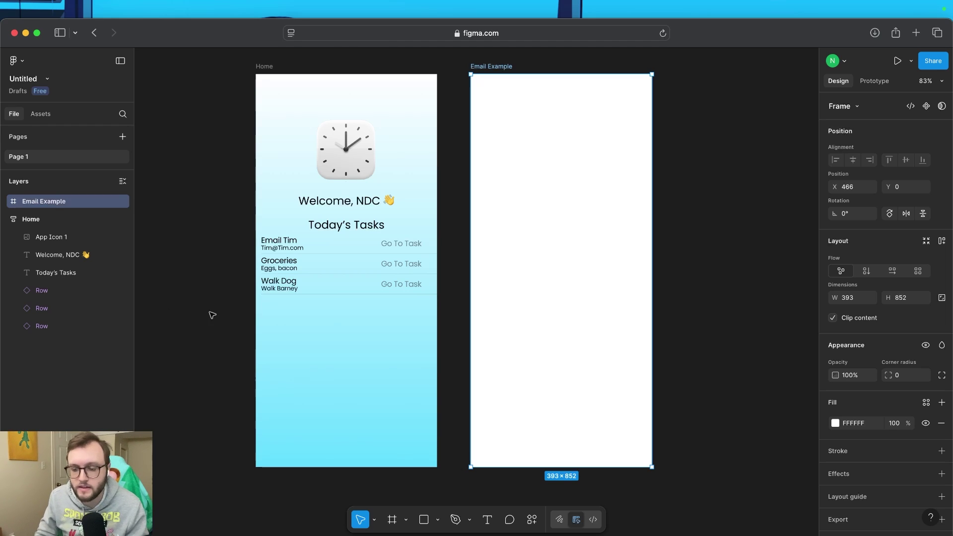
# Pan across the canvas and select the email task row in the Home frame
pyautogui.hscroll(3, 363, 278)
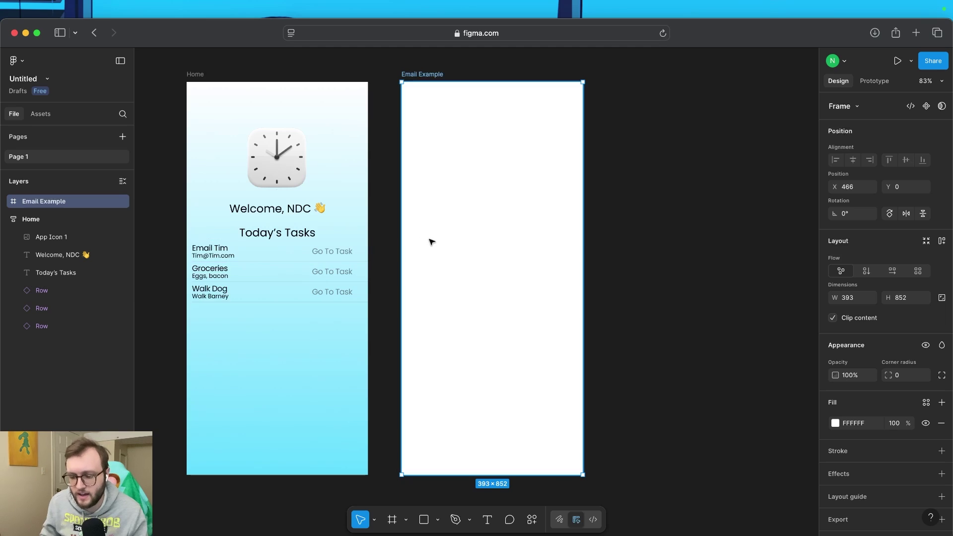
pyautogui.click(310, 258)
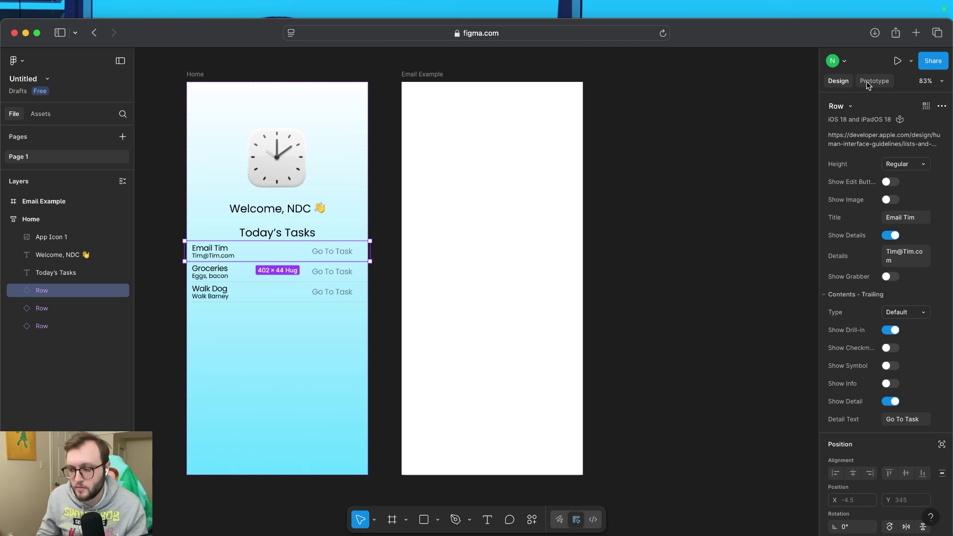
# Add an On tap interaction that navigates to Email Example with a Dissolve animation
pyautogui.click(882, 86)
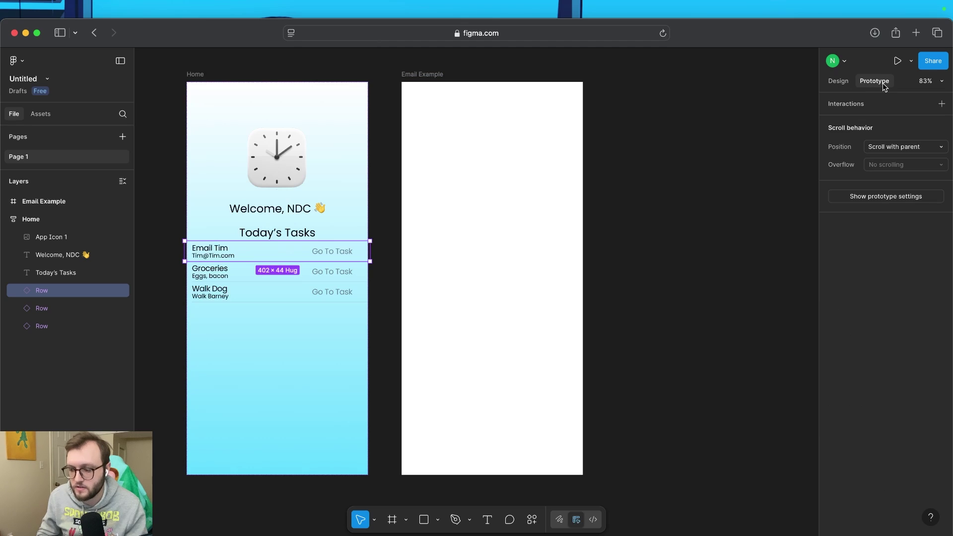
pyautogui.click(941, 106)
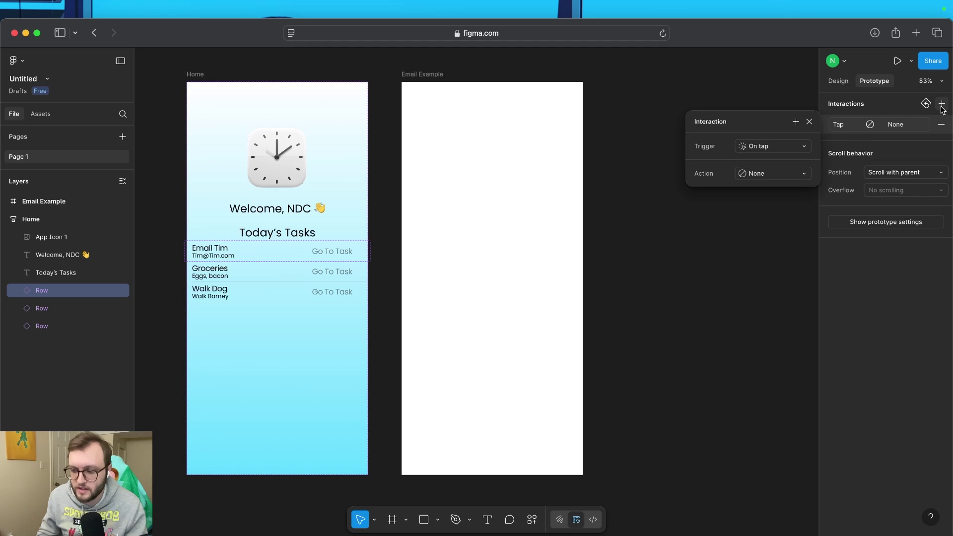
pyautogui.click(803, 148)
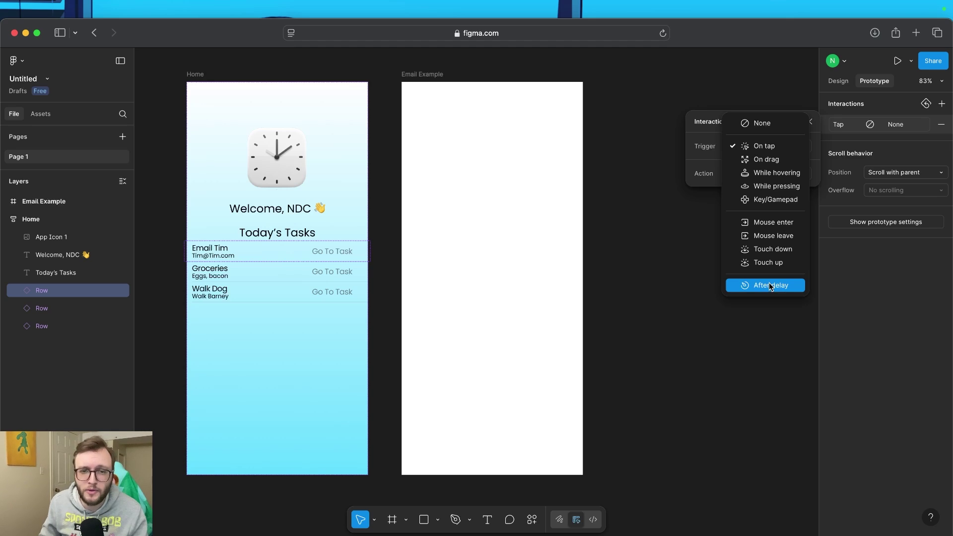
pyautogui.click(770, 149)
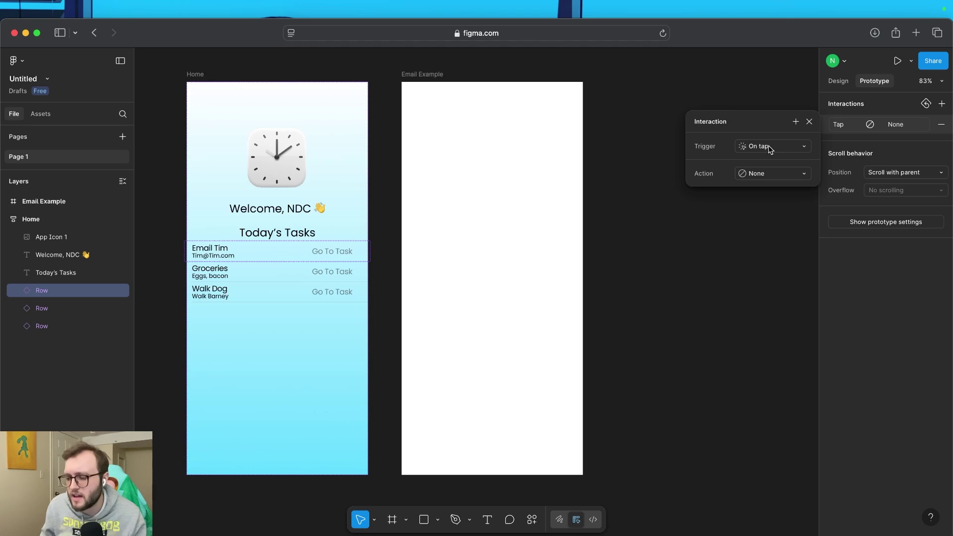
pyautogui.click(764, 174)
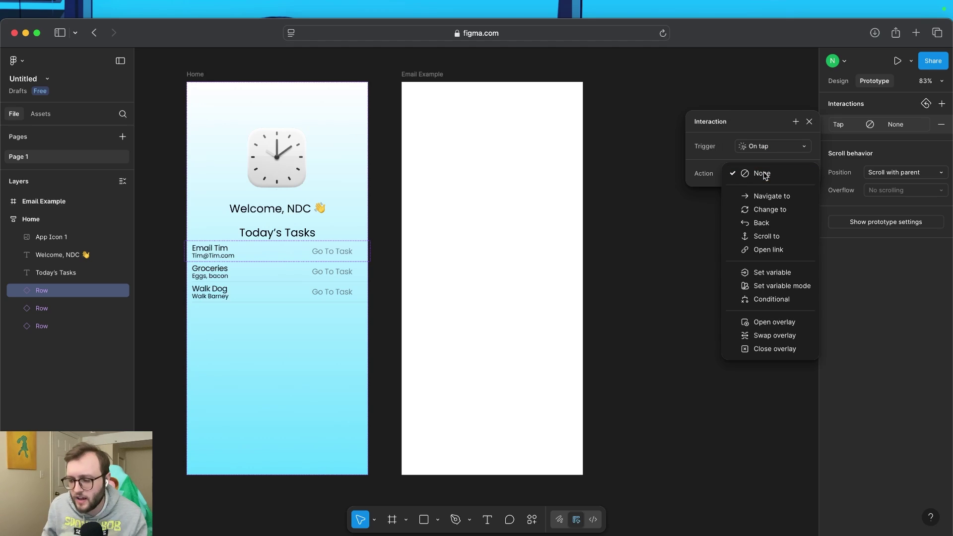
pyautogui.click(778, 196)
pyautogui.click(786, 192)
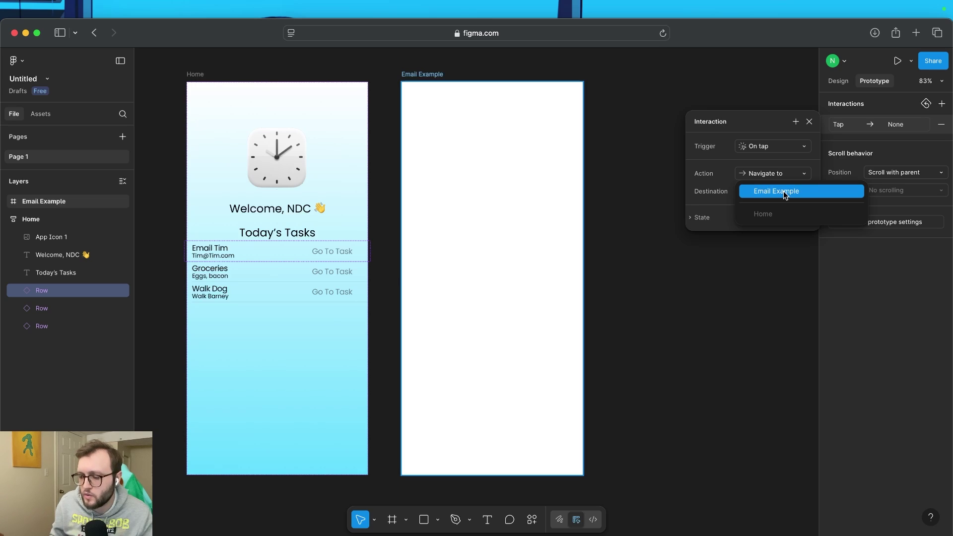
pyautogui.click(784, 192)
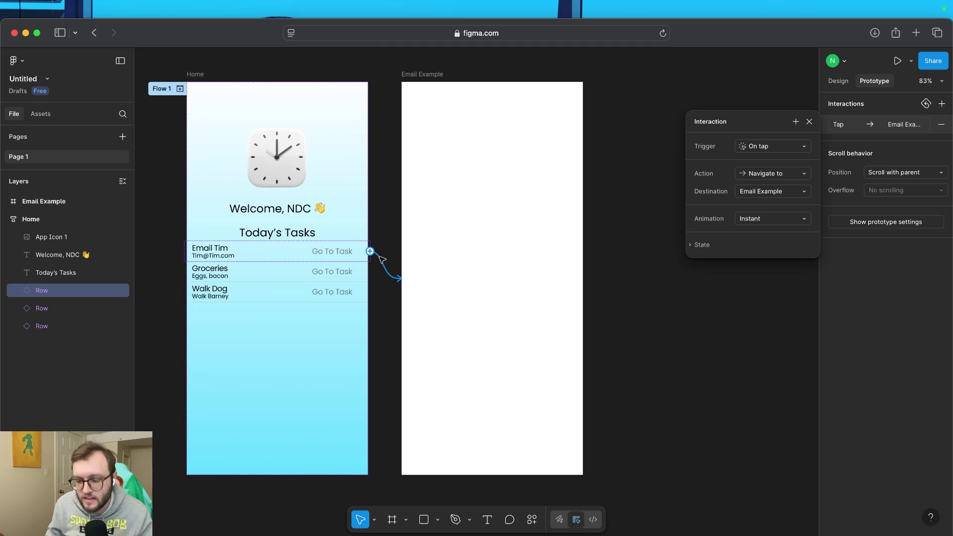
pyautogui.click(797, 221)
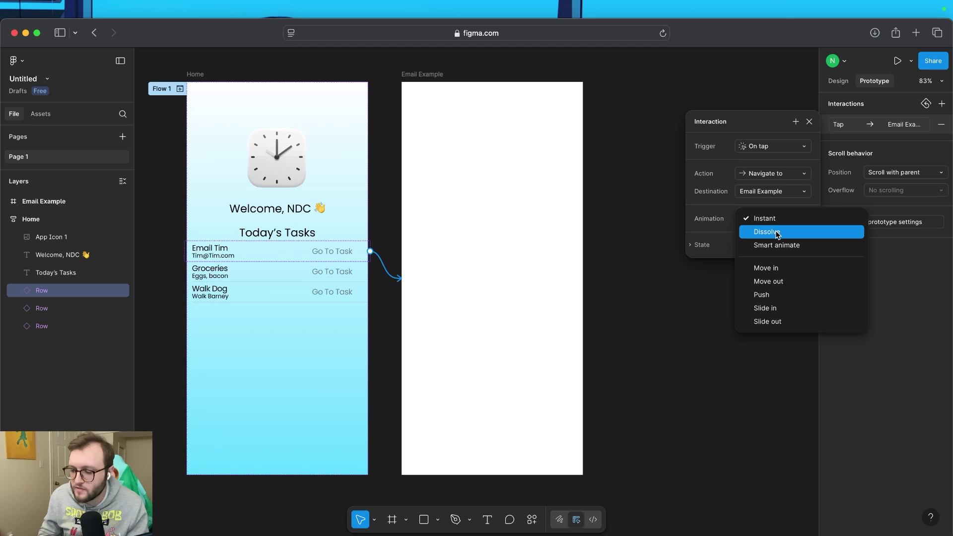
pyautogui.click(777, 233)
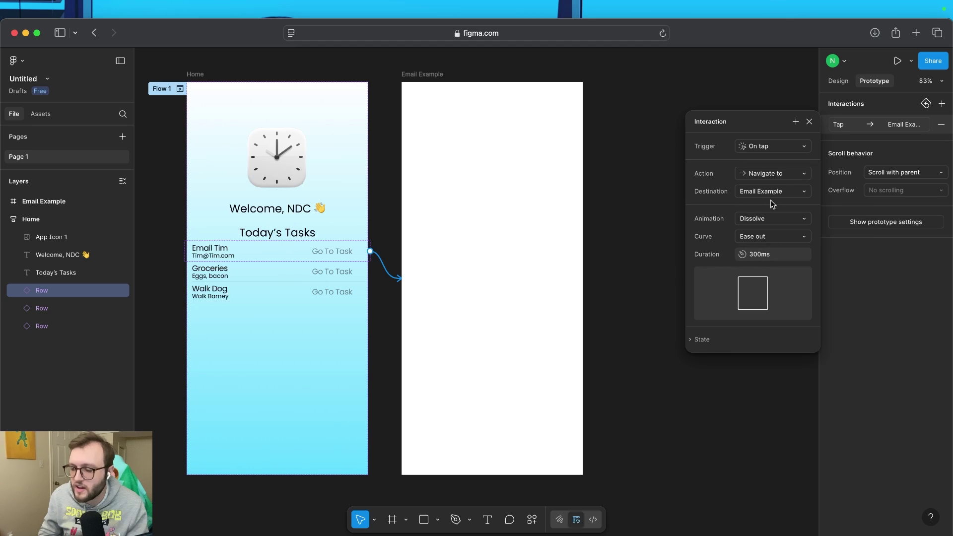
pyautogui.click(809, 121)
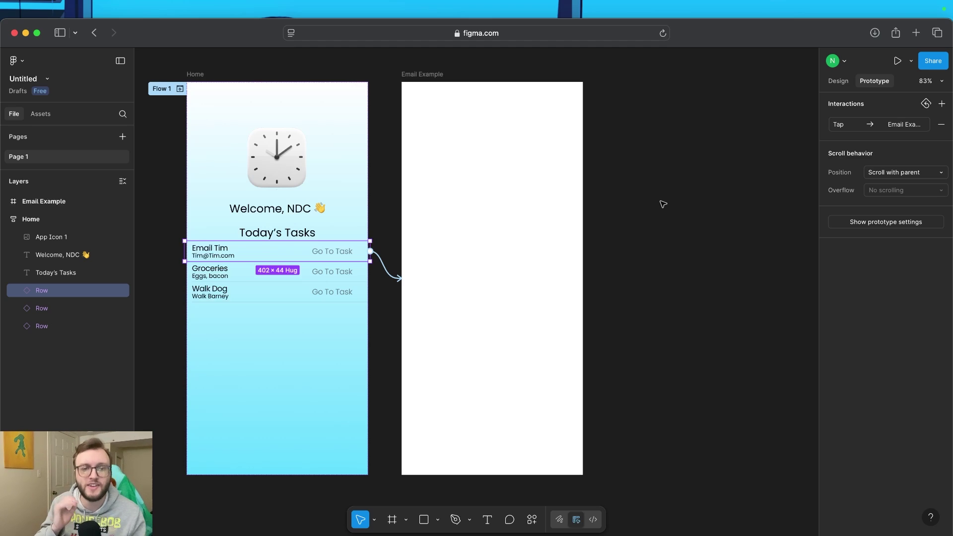
# Move Email Example further right of Home and check the prototype device settings
pyautogui.click(463, 223)
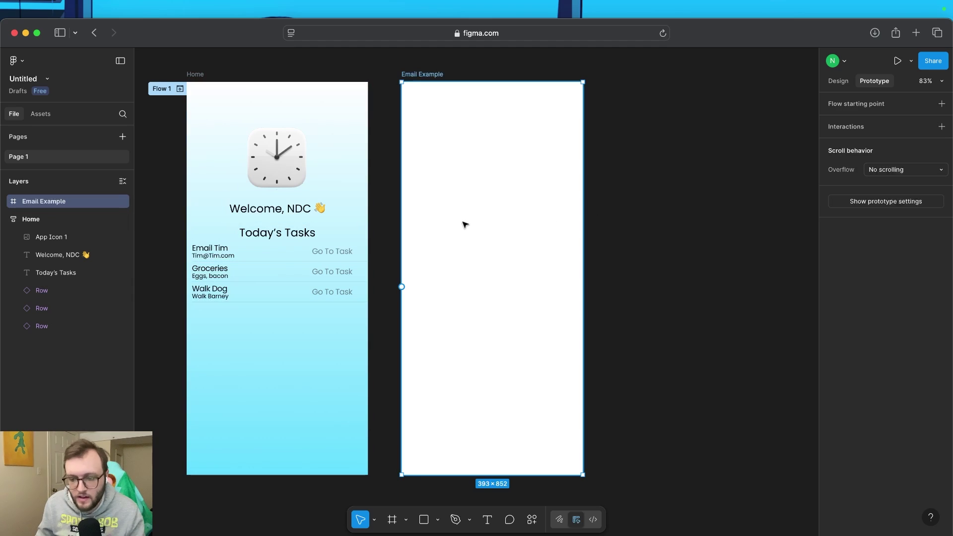
pyautogui.moveTo(463, 224); pyautogui.dragTo(544, 202)
pyautogui.click(300, 251)
pyautogui.moveTo(370, 251); pyautogui.dragTo(491, 257)
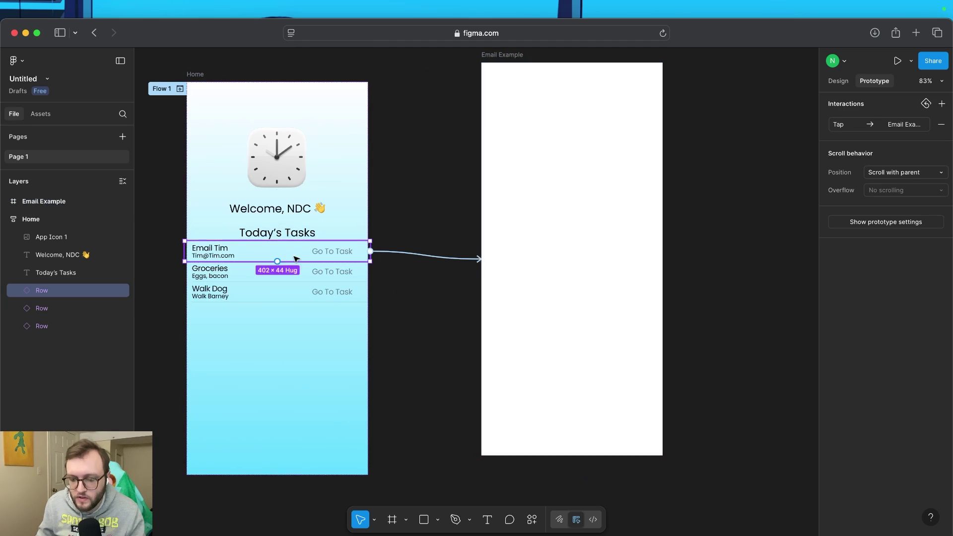
pyautogui.scroll(-5, 436, 257)
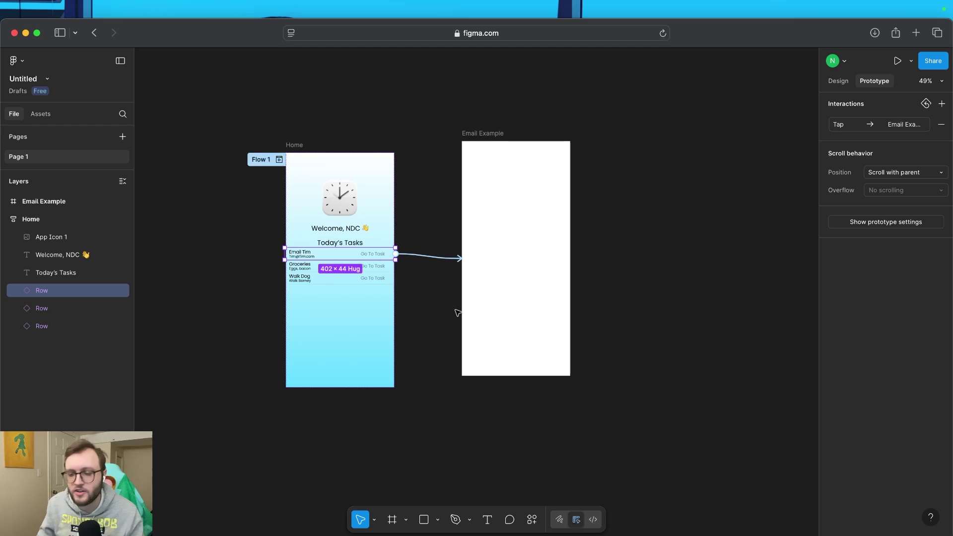
pyautogui.click(524, 282)
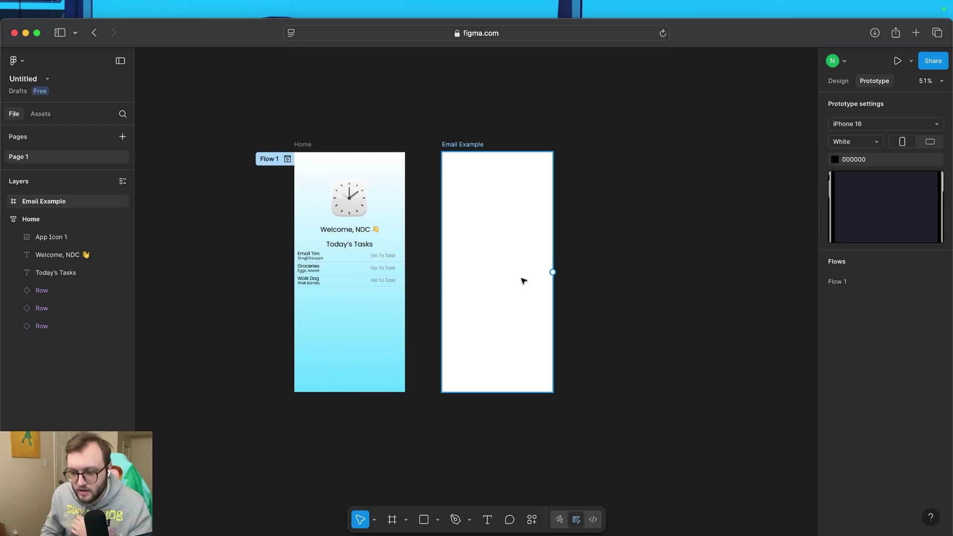
pyautogui.click(604, 272)
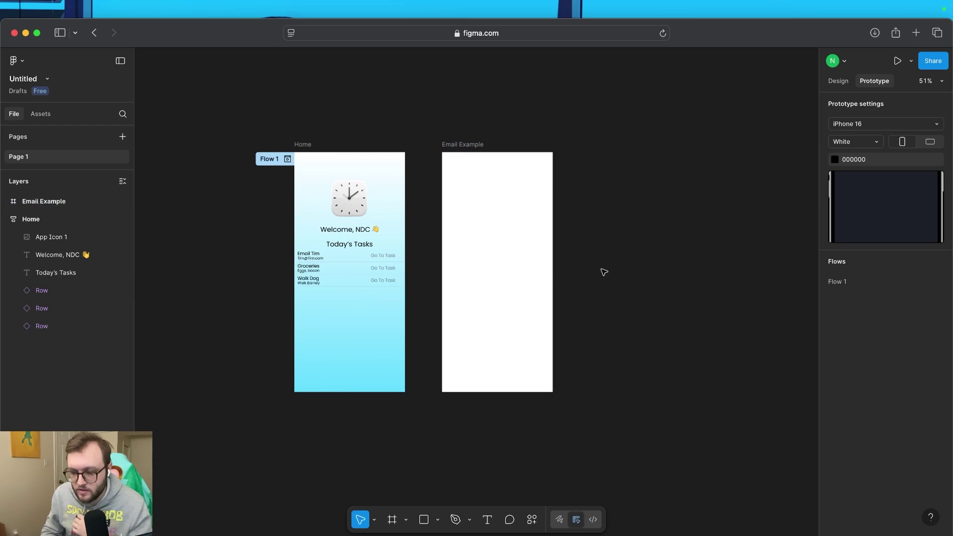
pyautogui.scroll(2, 604, 272)
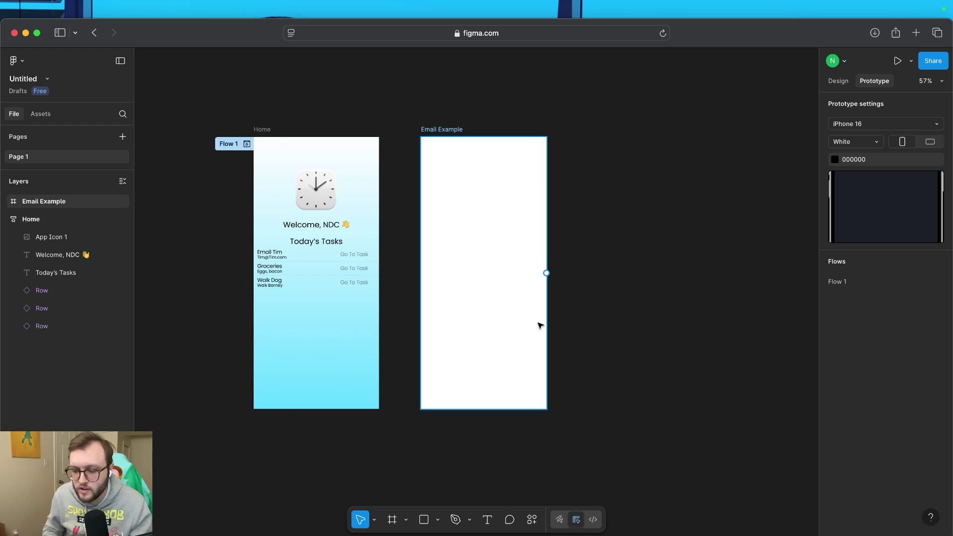
pyautogui.click(505, 316)
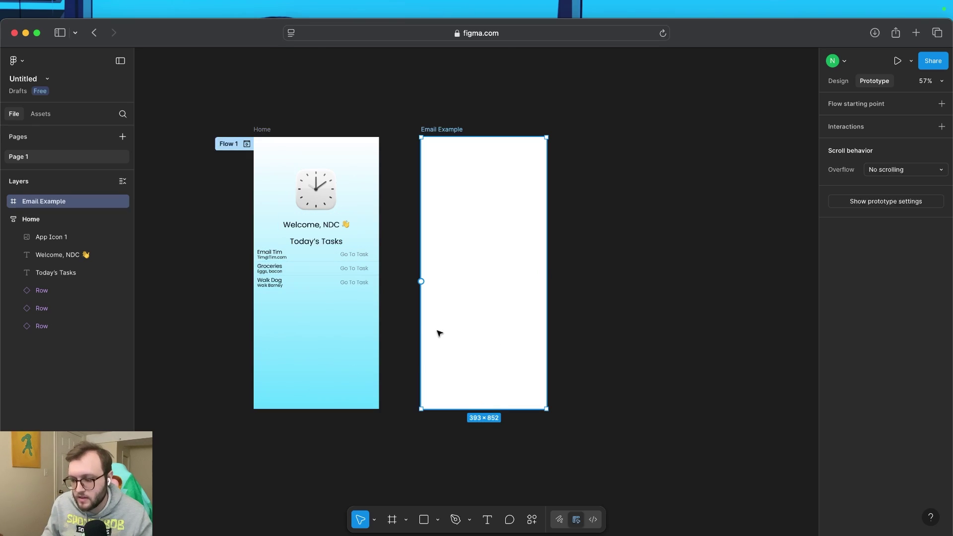
# Select the Home frame and scroll its design properties down to Fill
pyautogui.click(326, 366)
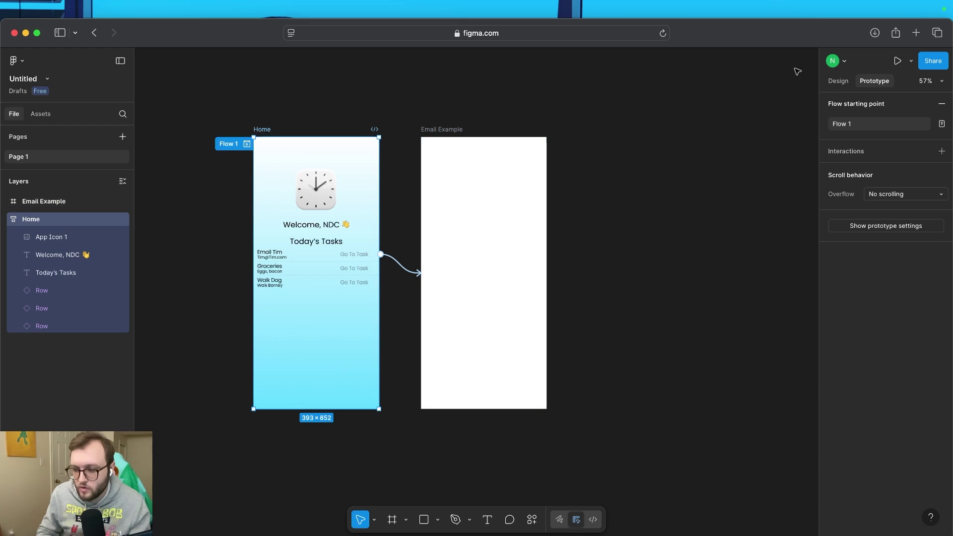
pyautogui.click(839, 81)
pyautogui.scroll(-3, 882, 348)
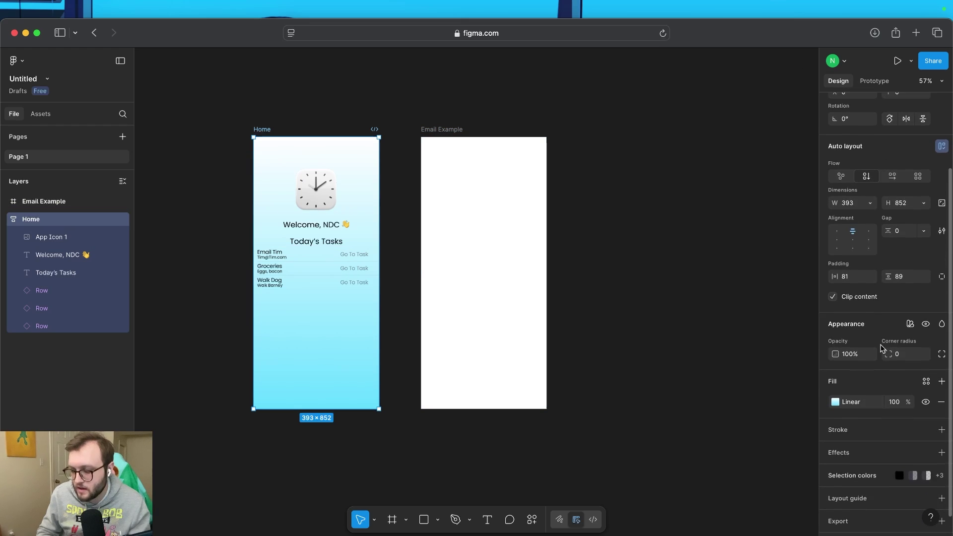
pyautogui.scroll(-1, 884, 352)
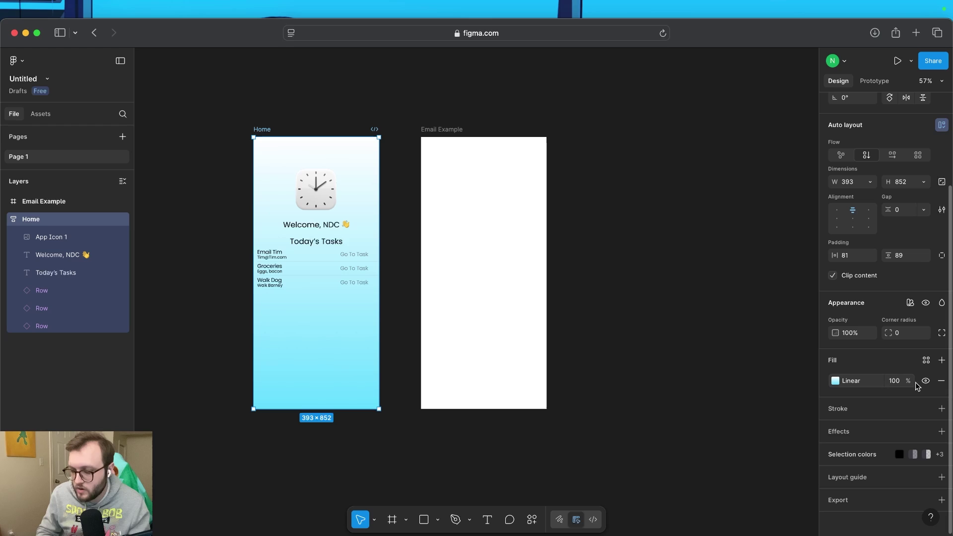
# Save the Home frame's gradient fill as a new colour style named GradientBG
pyautogui.click(836, 381)
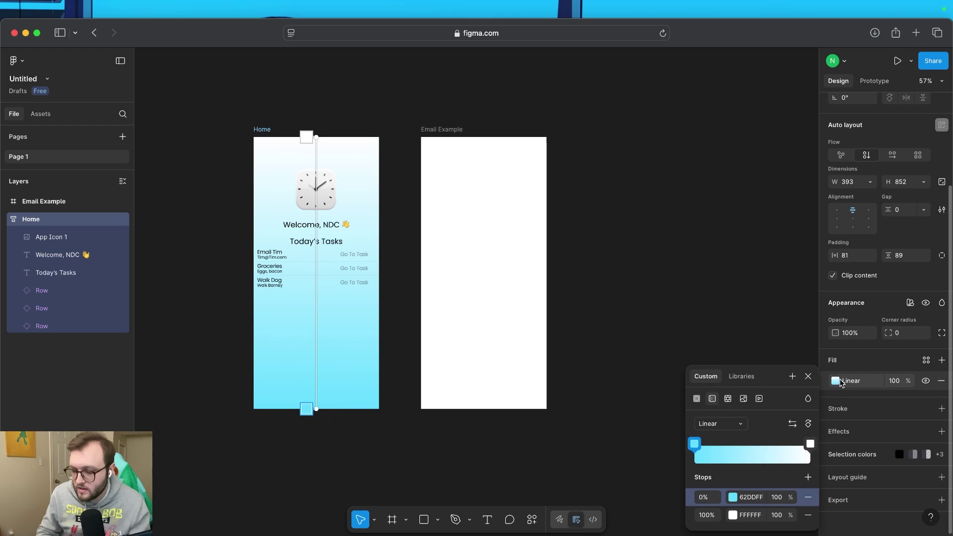
pyautogui.moveTo(797, 384); pyautogui.dragTo(776, 171)
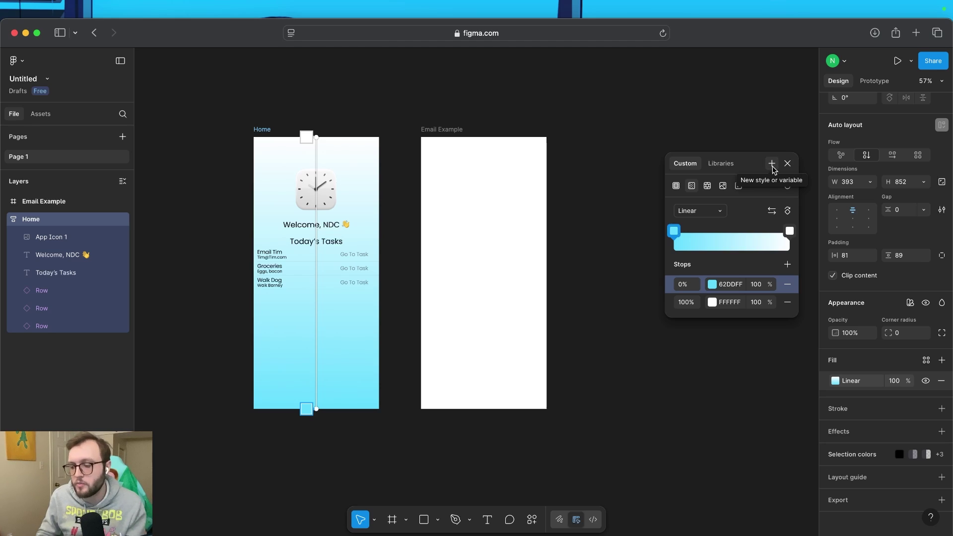
pyautogui.click(771, 165)
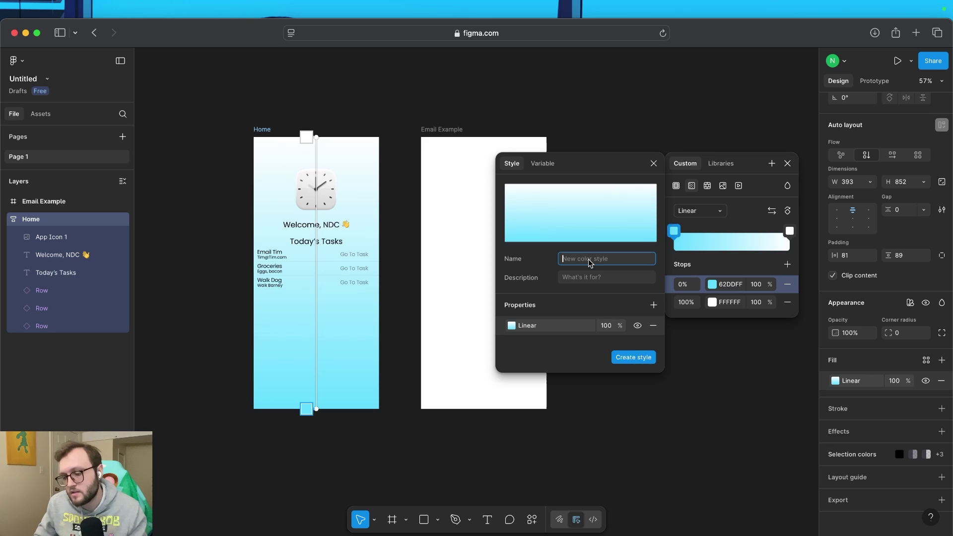
pyautogui.write('GradientBG')
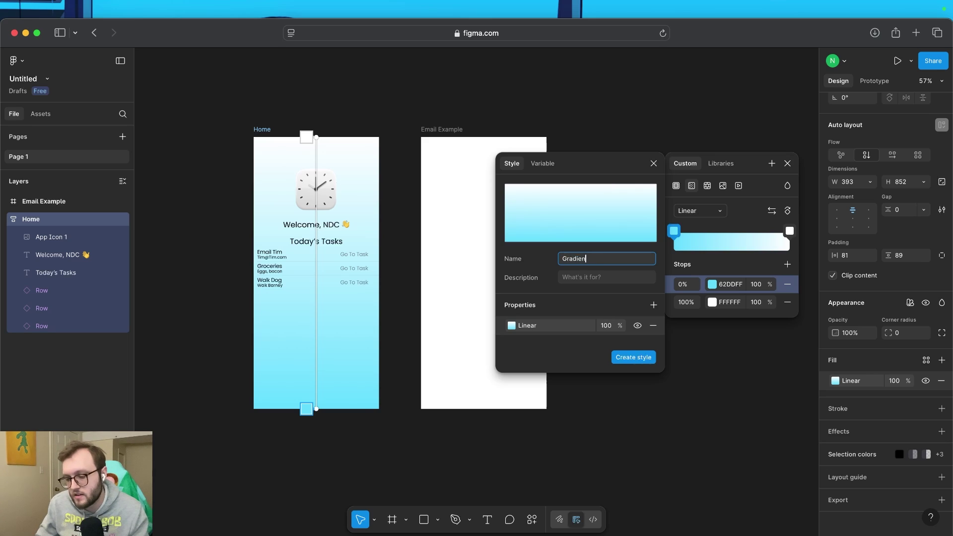
pyautogui.click(594, 279)
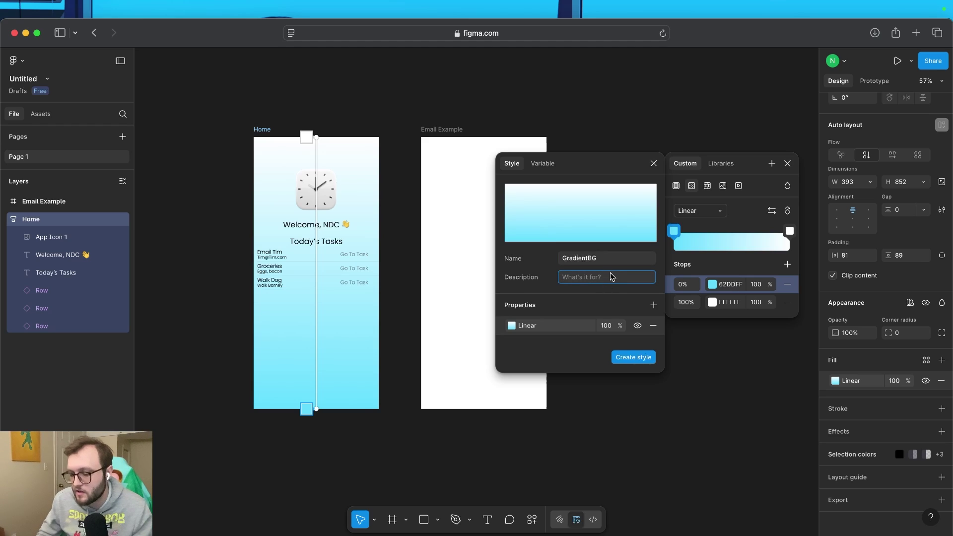
pyautogui.click(607, 289)
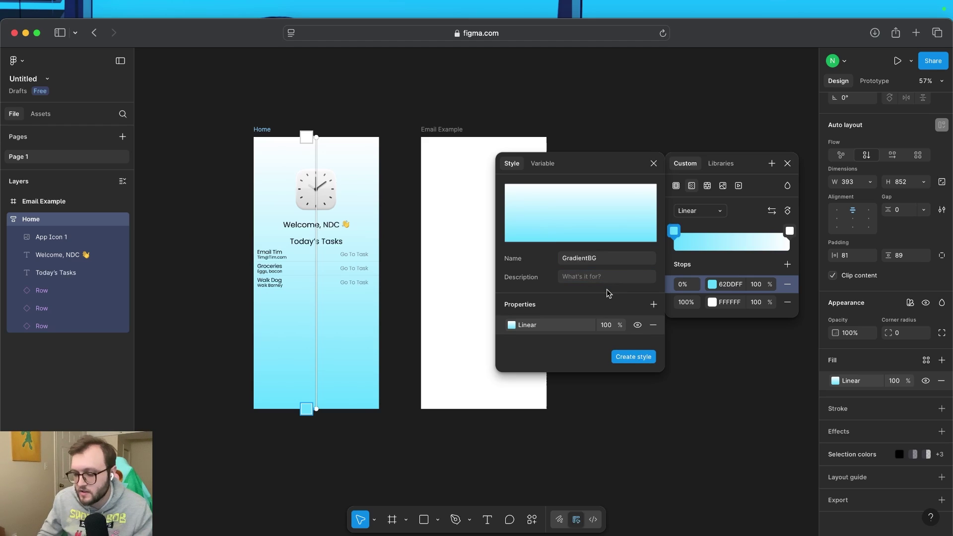
pyautogui.click(640, 358)
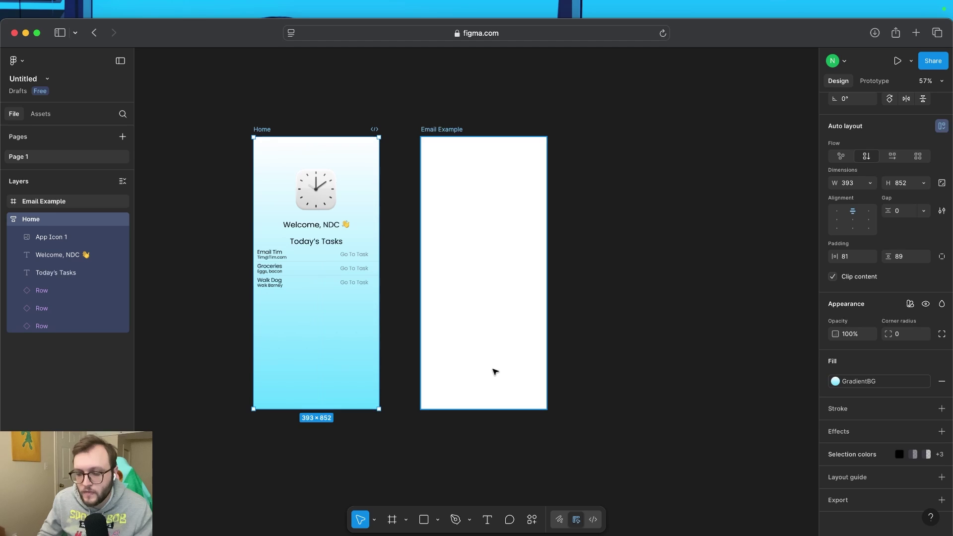
# Apply the GradientBG library style as the Email Example frame's fill
pyautogui.click(495, 371)
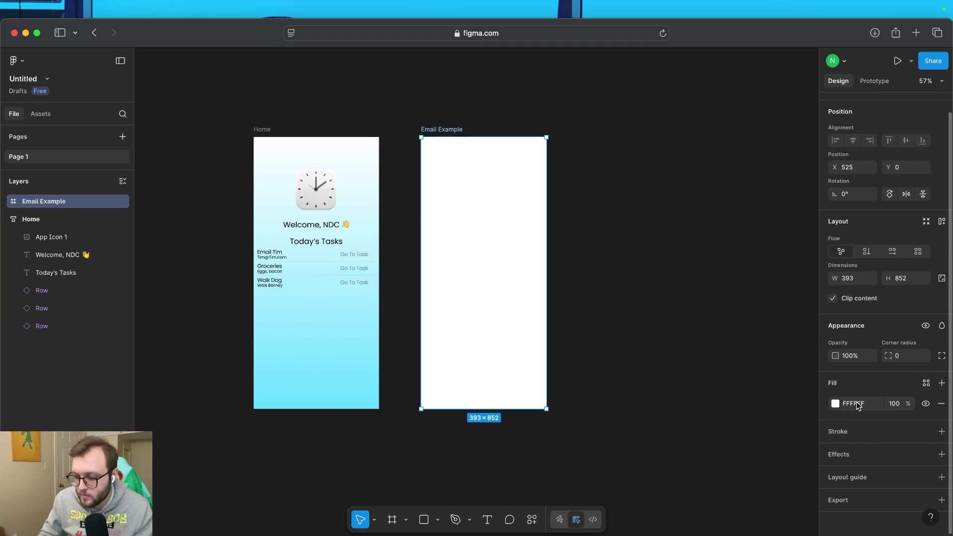
pyautogui.click(926, 383)
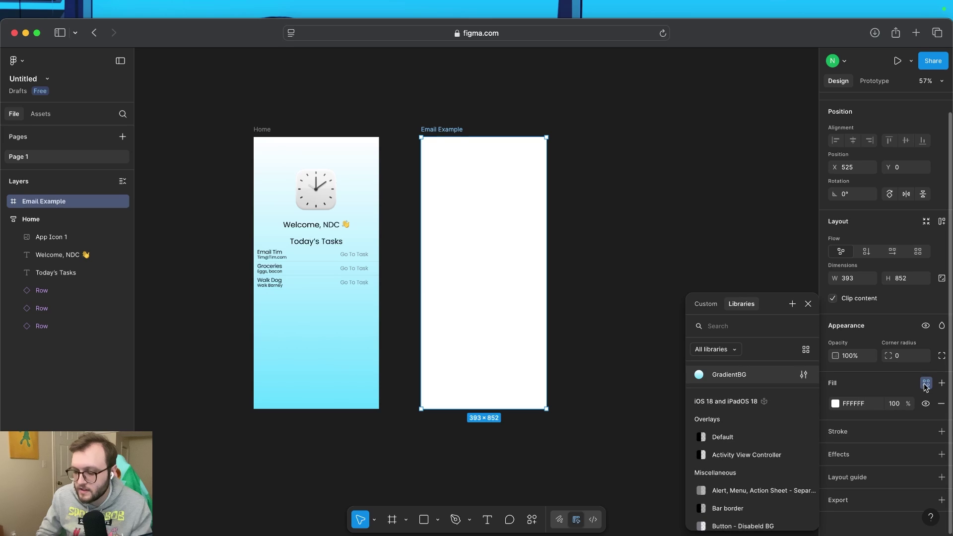
pyautogui.click(729, 375)
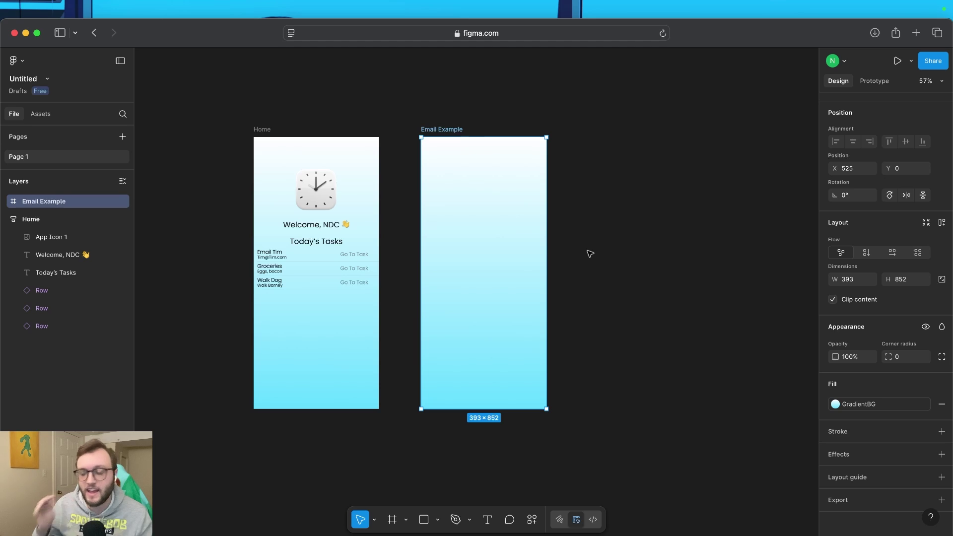
pyautogui.click(519, 233)
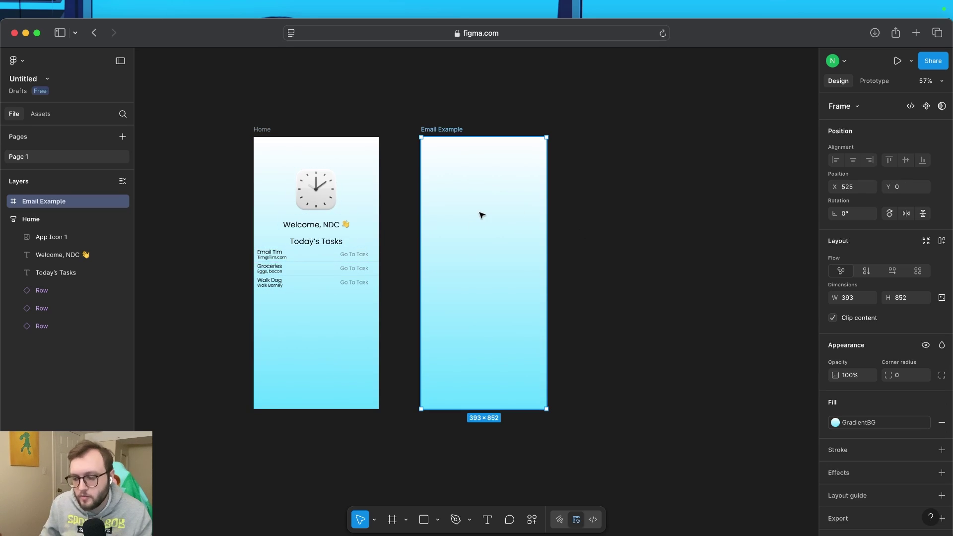
pyautogui.click(486, 519)
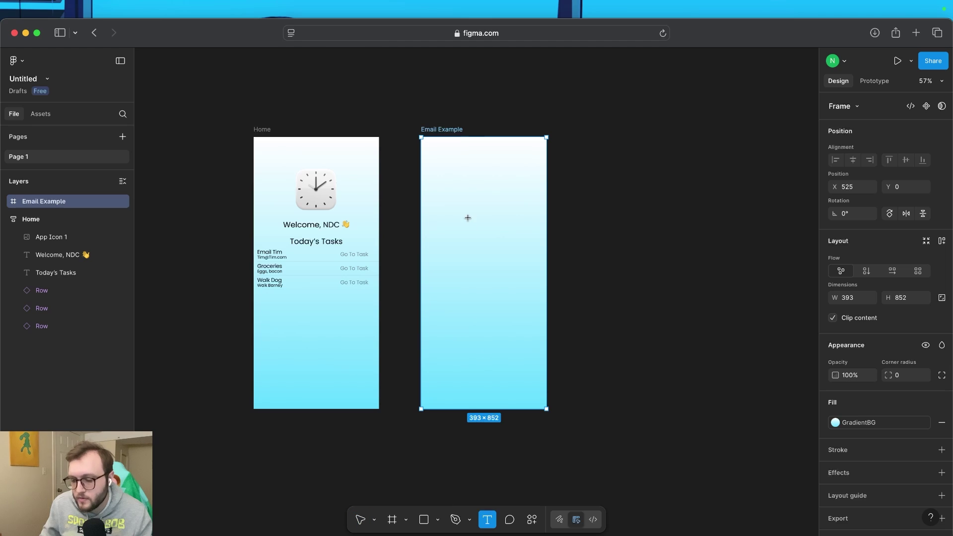
# Add a heading reading 'Email' plus the contact's name, centred near the frame's top
pyautogui.click(472, 169)
pyautogui.press('Escape')
pyautogui.press('t')
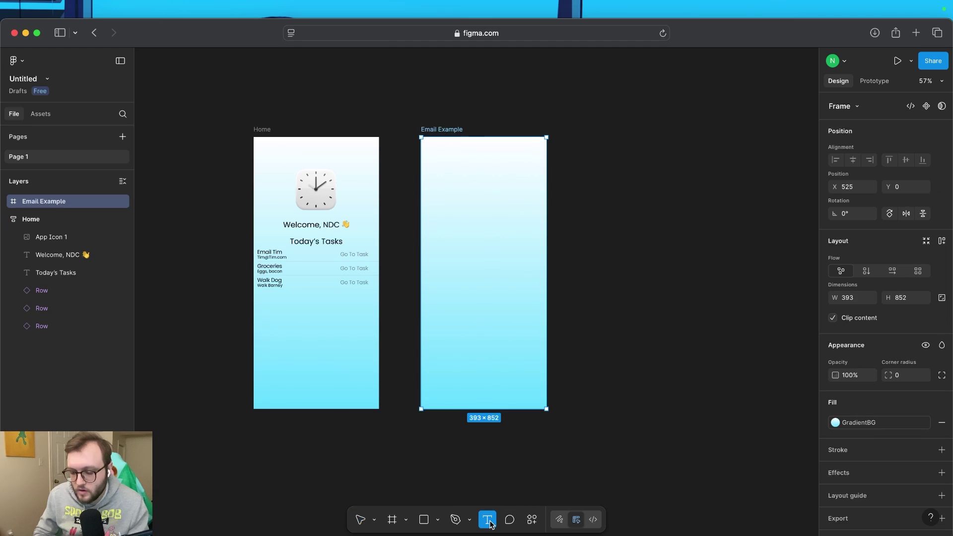
pyautogui.click(484, 173)
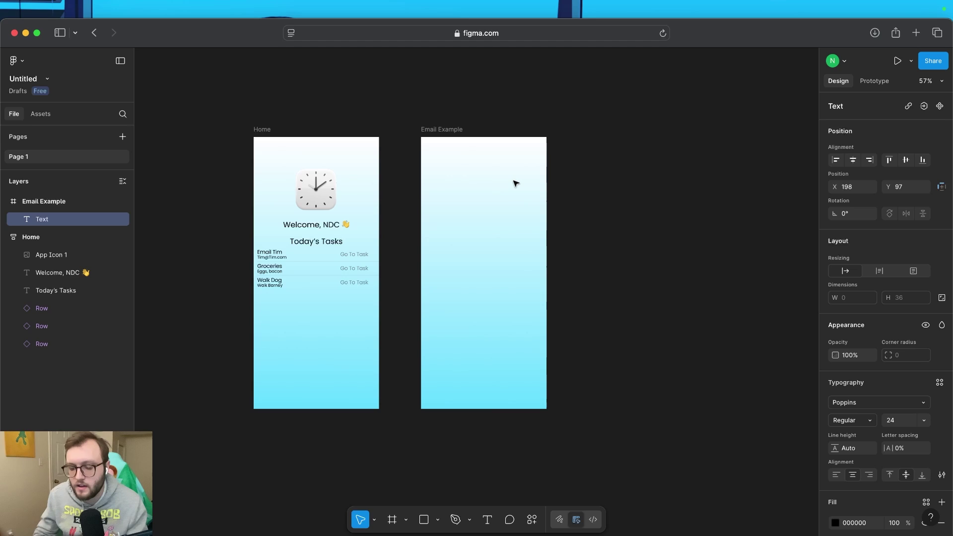
pyautogui.write('Email Tim')
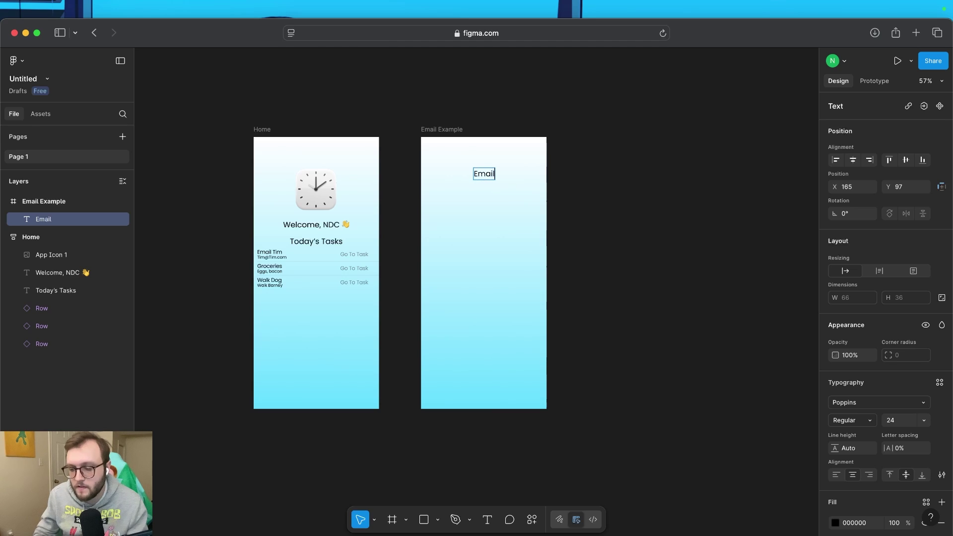
pyautogui.press('Return')
pyautogui.press('Escape')
pyautogui.moveTo(493, 172); pyautogui.dragTo(493, 179)
pyautogui.press('Escape')
# Add a text line with the contact's e-mail address beneath the heading
pyautogui.press('t')
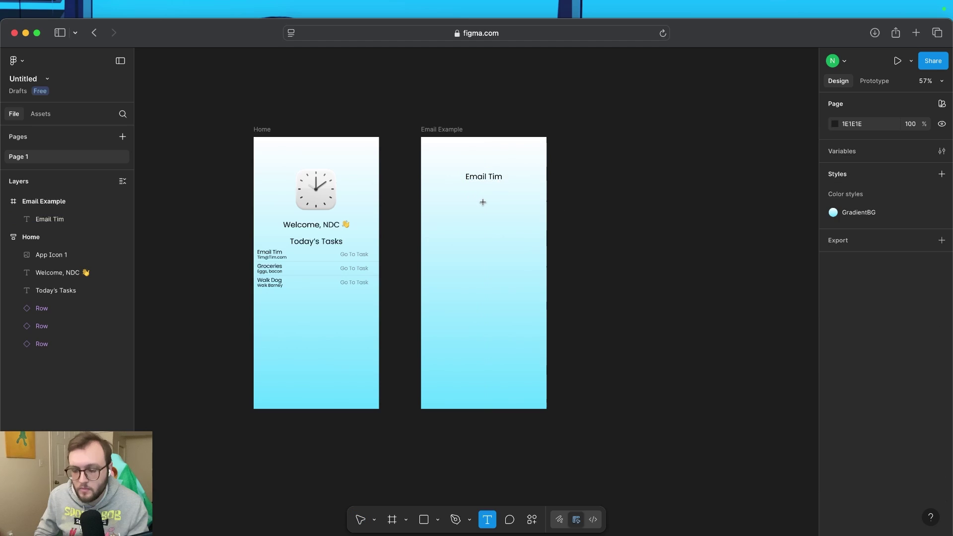
pyautogui.click(483, 201)
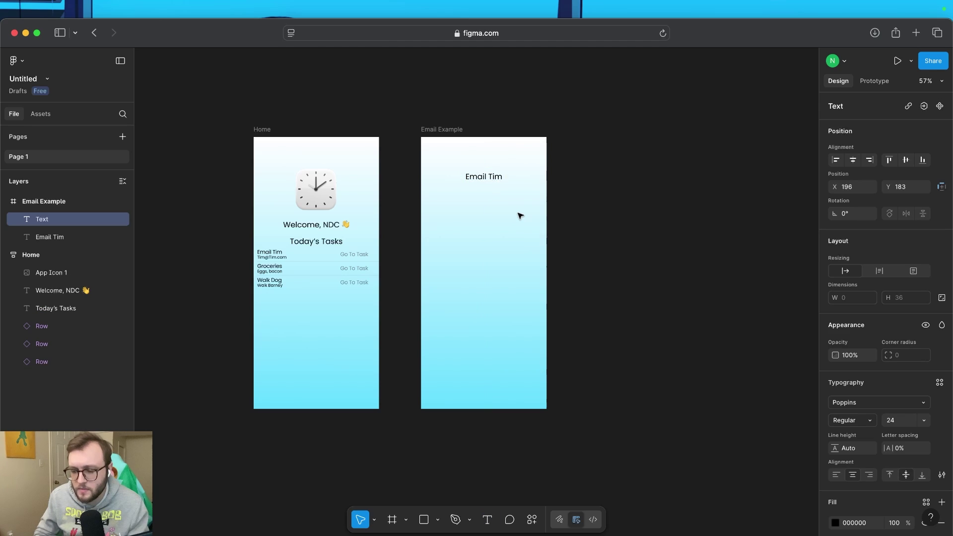
pyautogui.write('Tim@T')
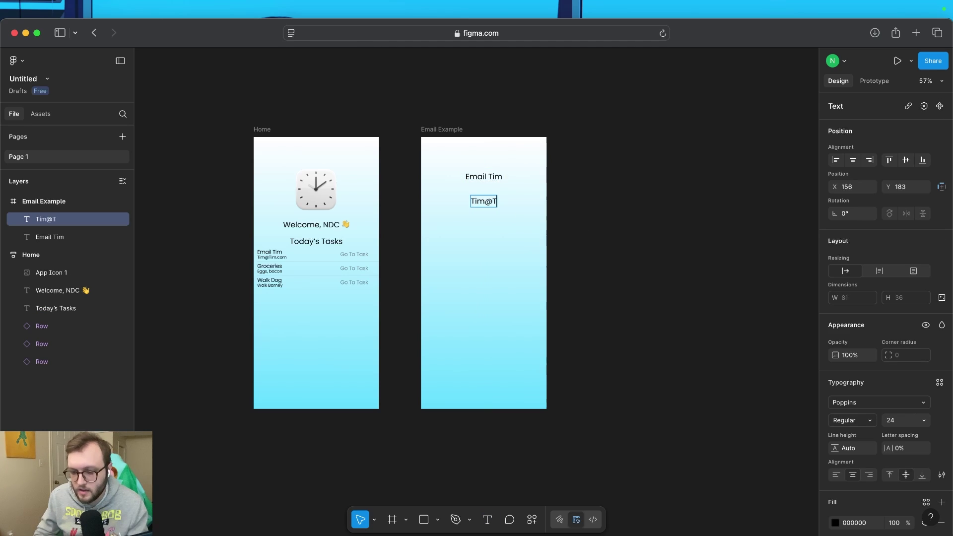
pyautogui.write('im.com')
pyautogui.press('Return')
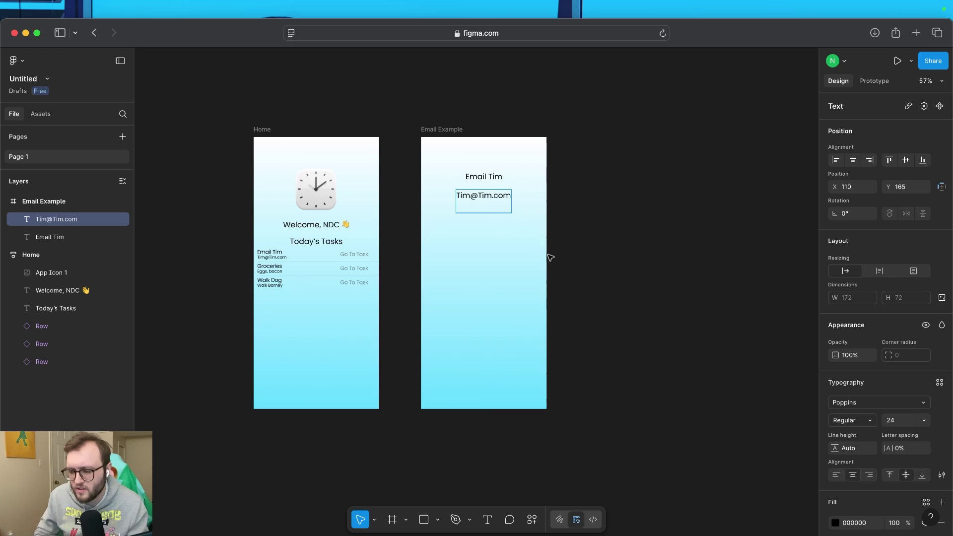
pyautogui.click(550, 259)
pyautogui.click(40, 114)
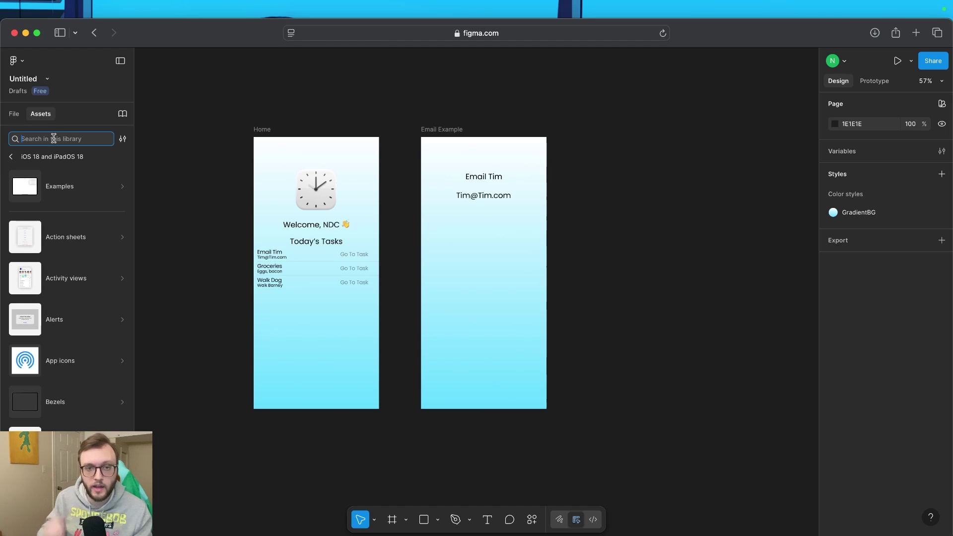
# Search assets for 'time' and place a Date and Time component under the e-mail address
pyautogui.write('time')
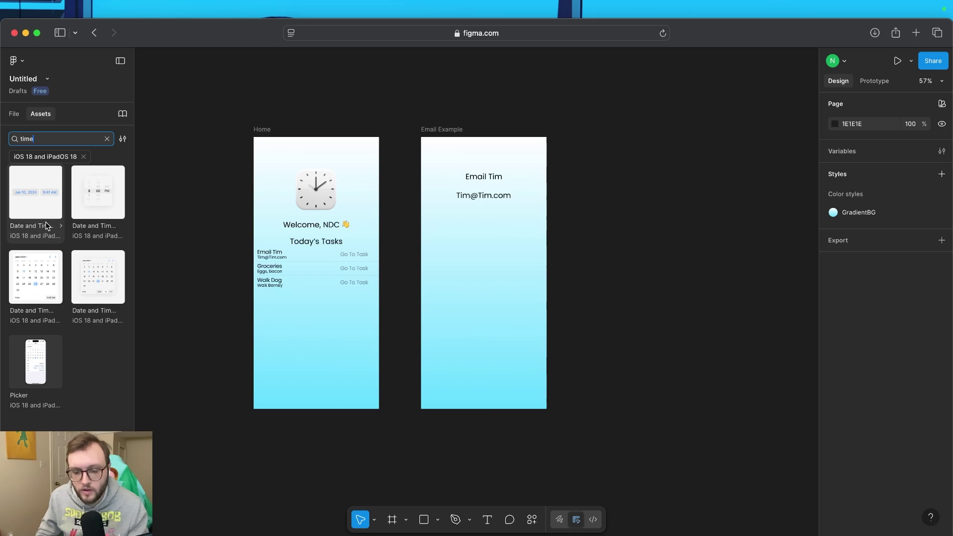
pyautogui.moveTo(49, 210); pyautogui.dragTo(504, 237)
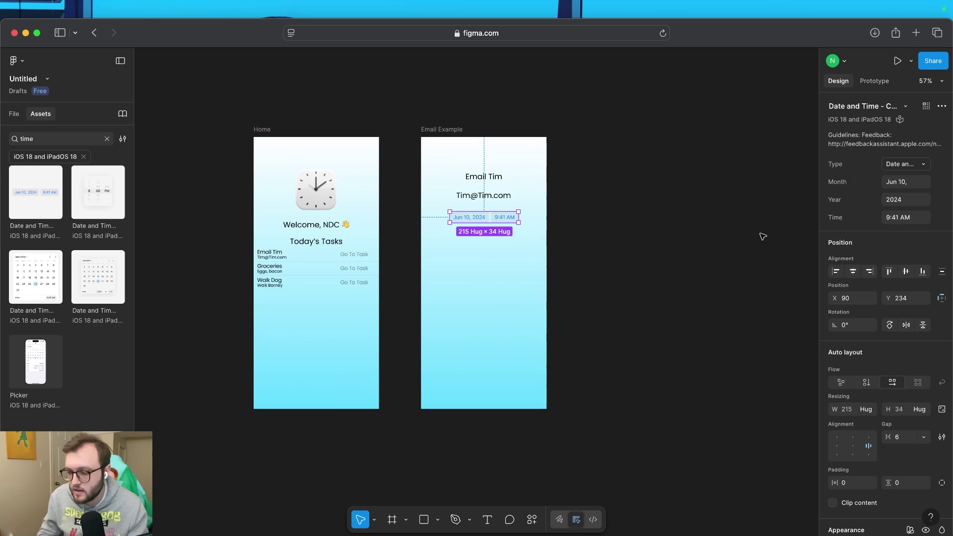
pyautogui.click(915, 202)
pyautogui.click(916, 205)
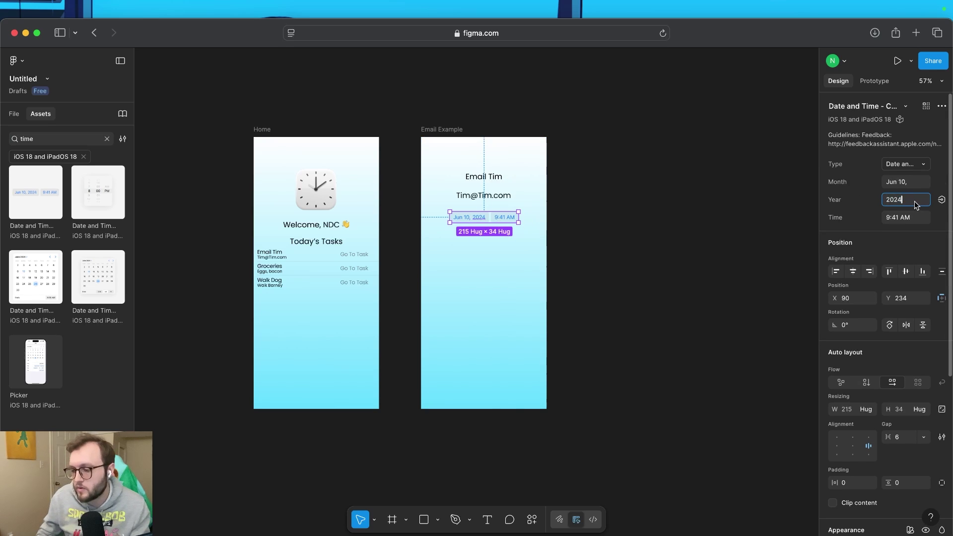
pyautogui.write('2025')
pyautogui.click(916, 184)
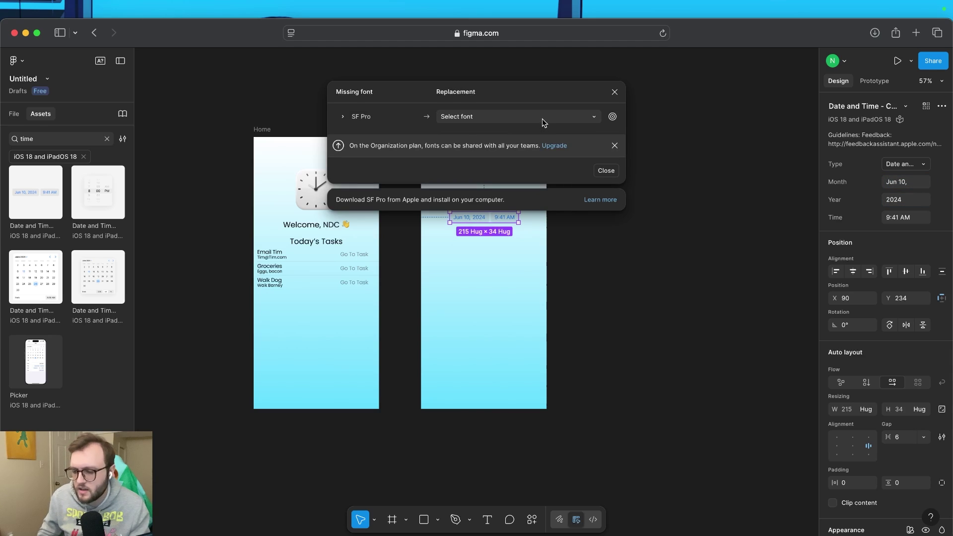
# Replace the missing SF Pro font with Poppins and set the date to Aug 21, time 10:00am
pyautogui.click(541, 120)
pyautogui.write('pop')
pyautogui.click(915, 188)
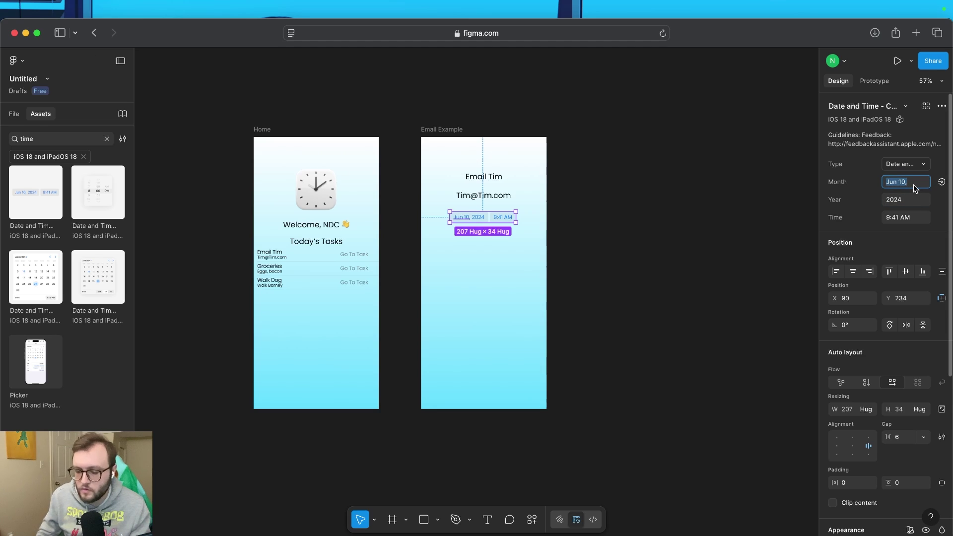
pyautogui.write('Aug')
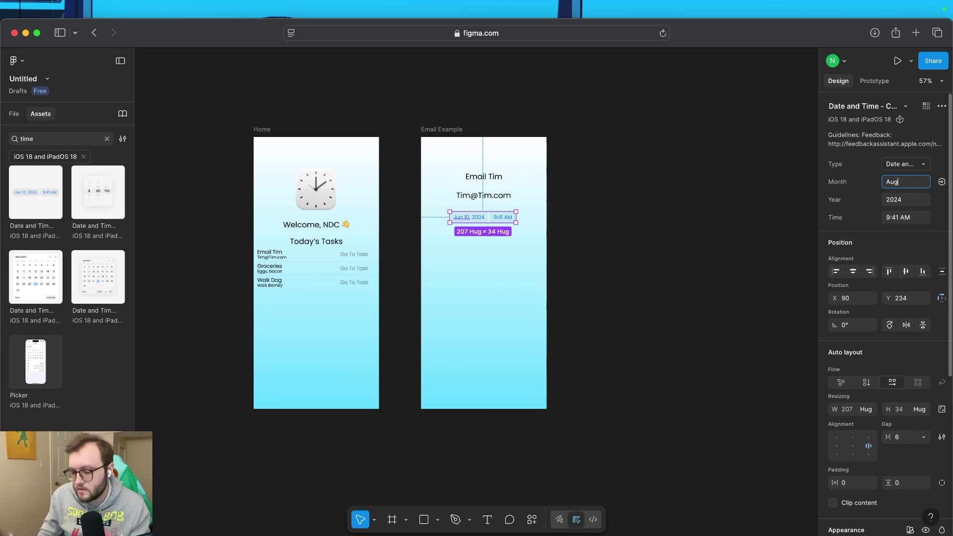
pyautogui.write(' 21')
pyautogui.click(916, 223)
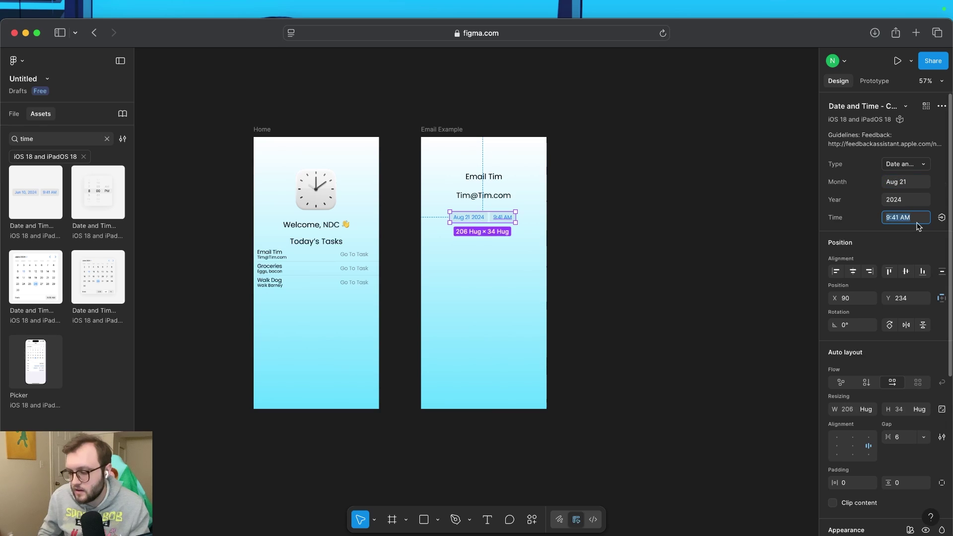
pyautogui.write('10')
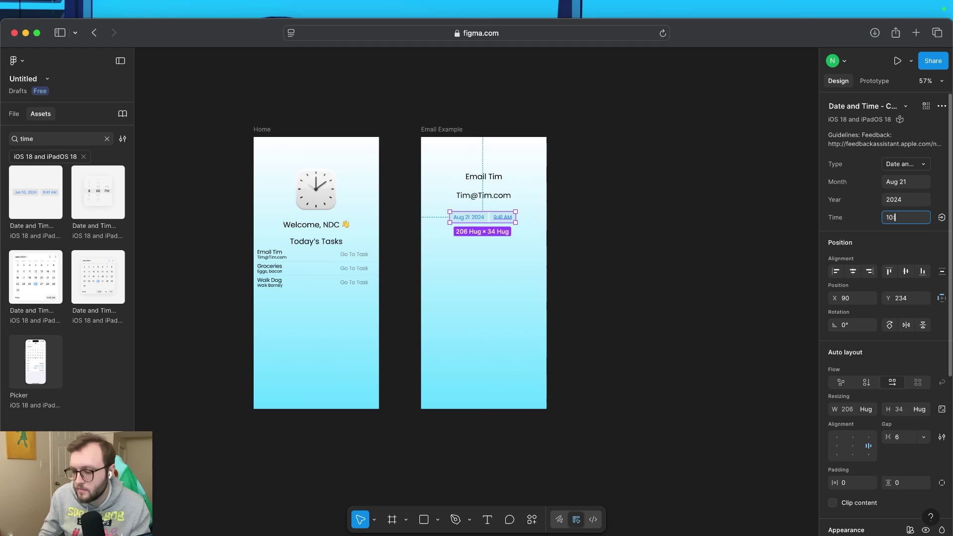
pyautogui.write(':00am')
pyautogui.press('Return')
pyautogui.scroll(5, 453, 239)
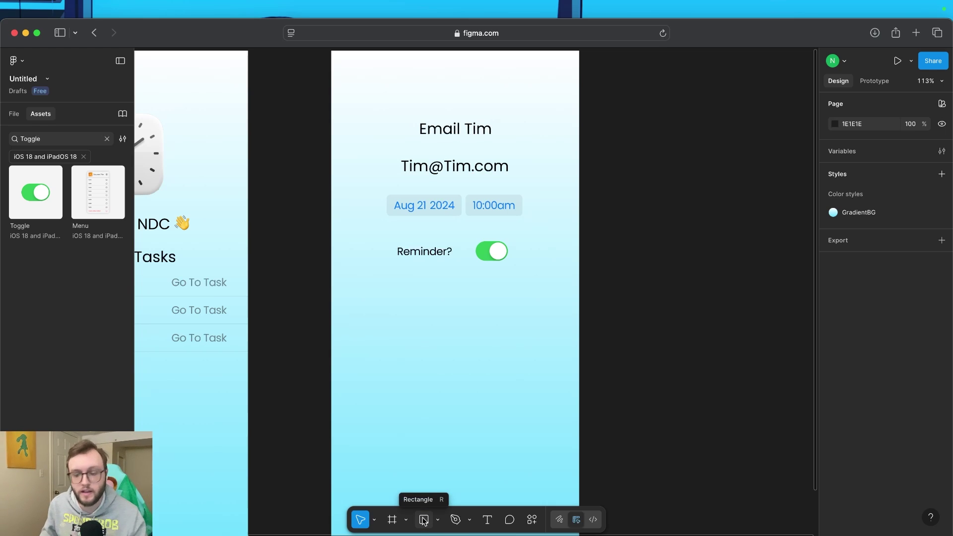
# Draw a D9D9D9 219×126 rectangle centred under the Reminder? toggle with corner radius 15
pyautogui.click(437, 521)
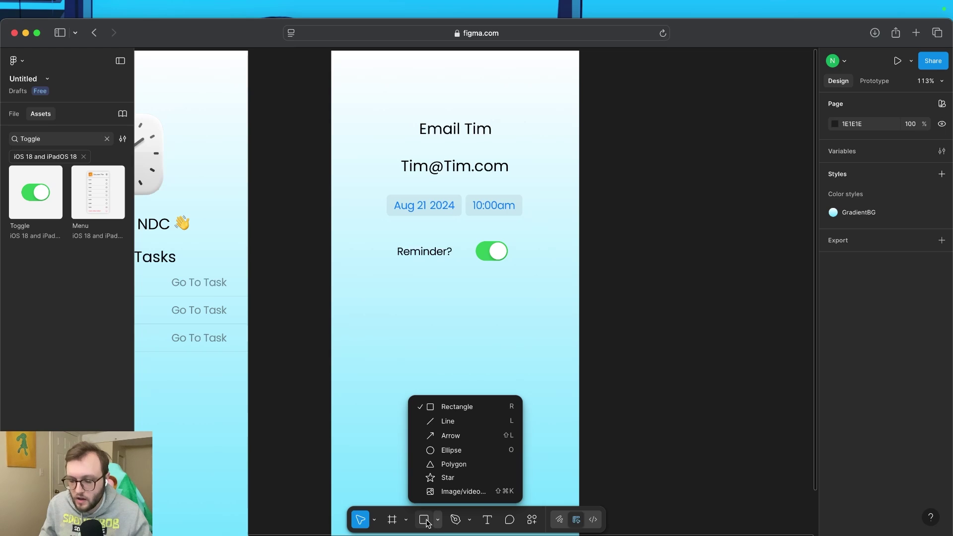
pyautogui.click(425, 521)
pyautogui.click(424, 522)
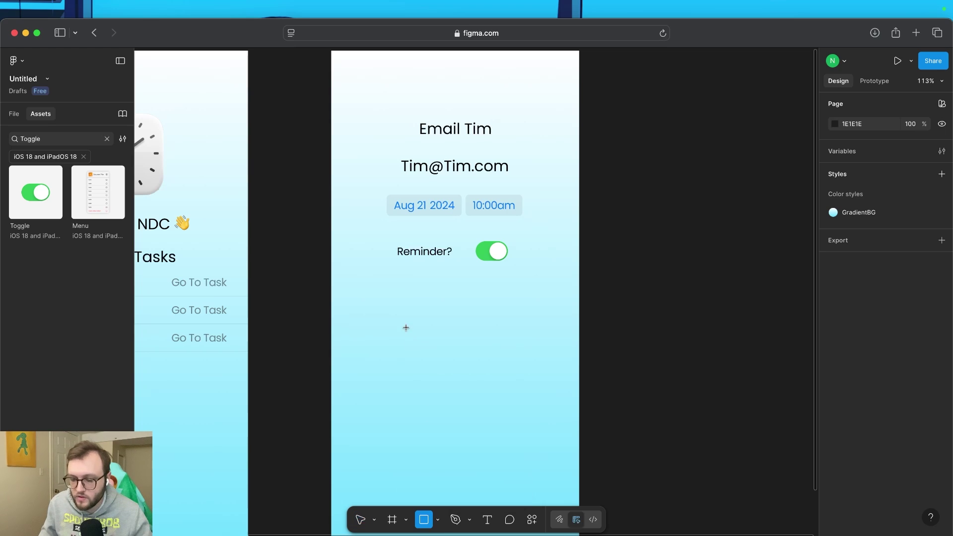
pyautogui.moveTo(390, 299); pyautogui.dragTo(528, 379)
pyautogui.moveTo(433, 343); pyautogui.dragTo(430, 335)
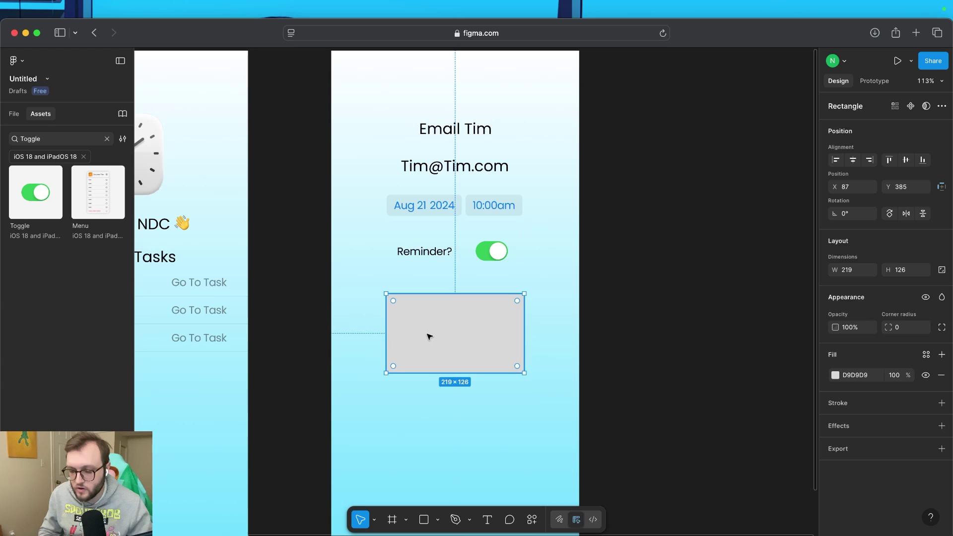
pyautogui.click(904, 332)
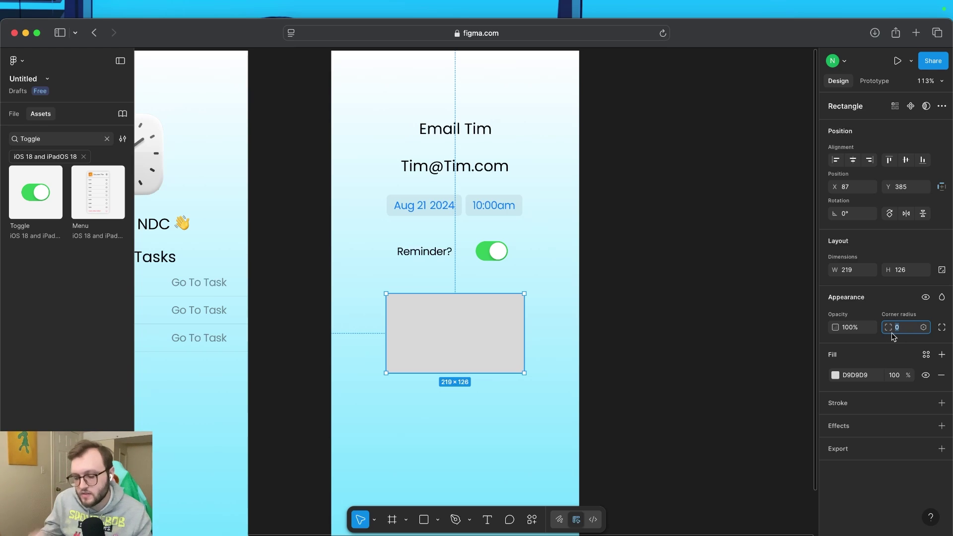
pyautogui.write('15')
pyautogui.press('Return')
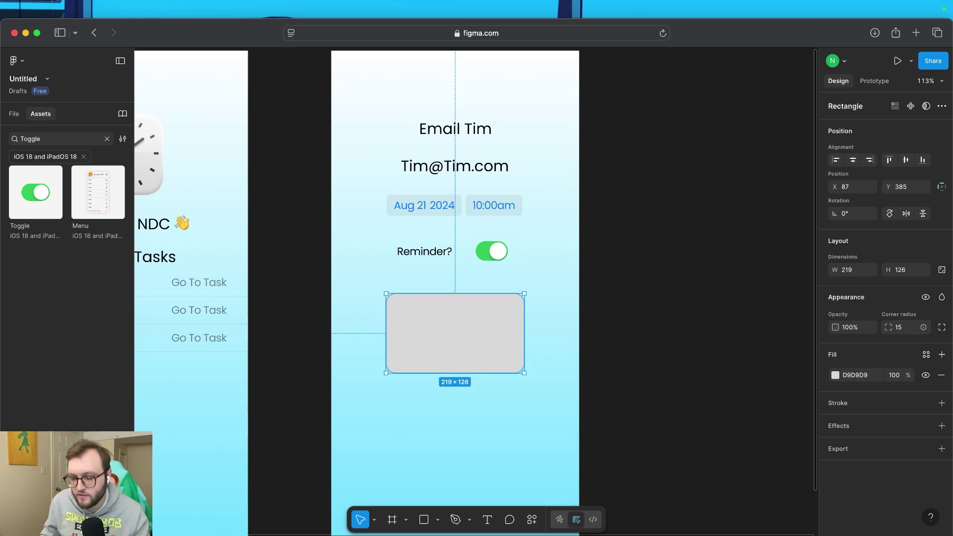
pyautogui.press('Escape')
pyautogui.scroll(5, 520, 313)
pyautogui.scroll(1, 520, 314)
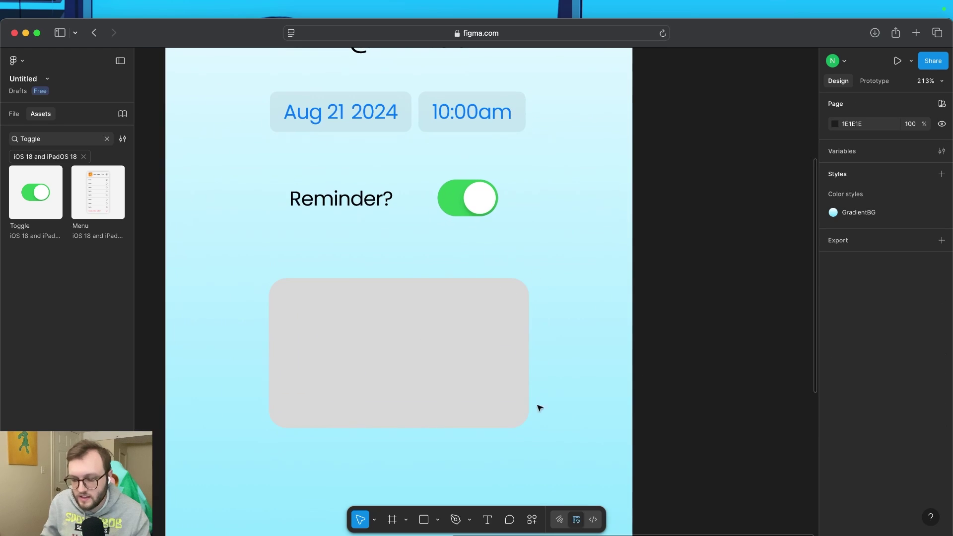
pyautogui.click(468, 342)
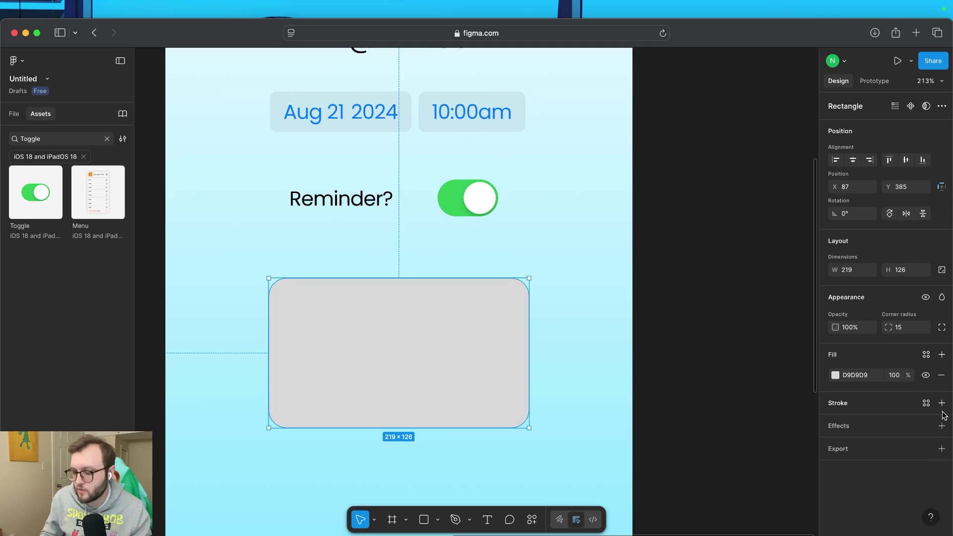
# Add a black stroke and a Drop shadow effect to the grey rectangle
pyautogui.click(941, 403)
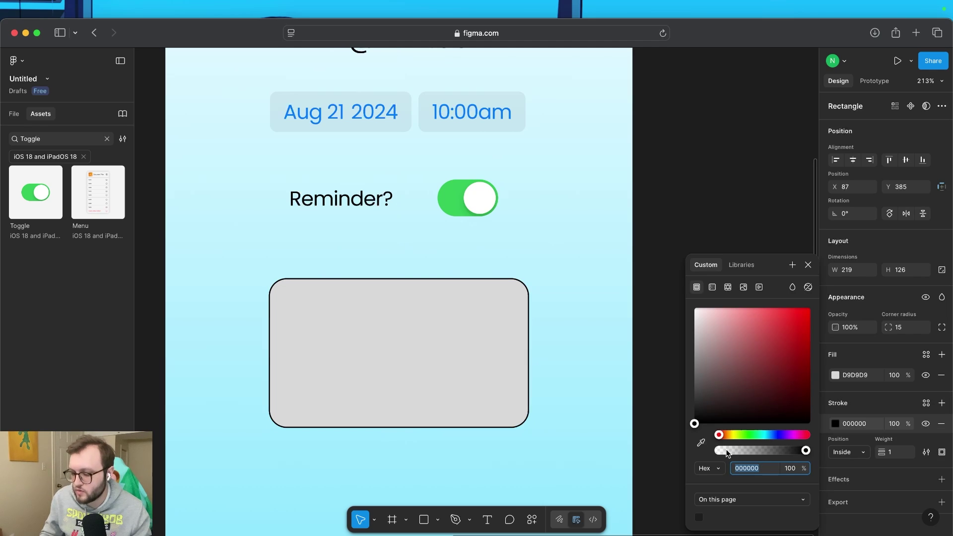
pyautogui.click(808, 266)
pyautogui.scroll(-1, 841, 481)
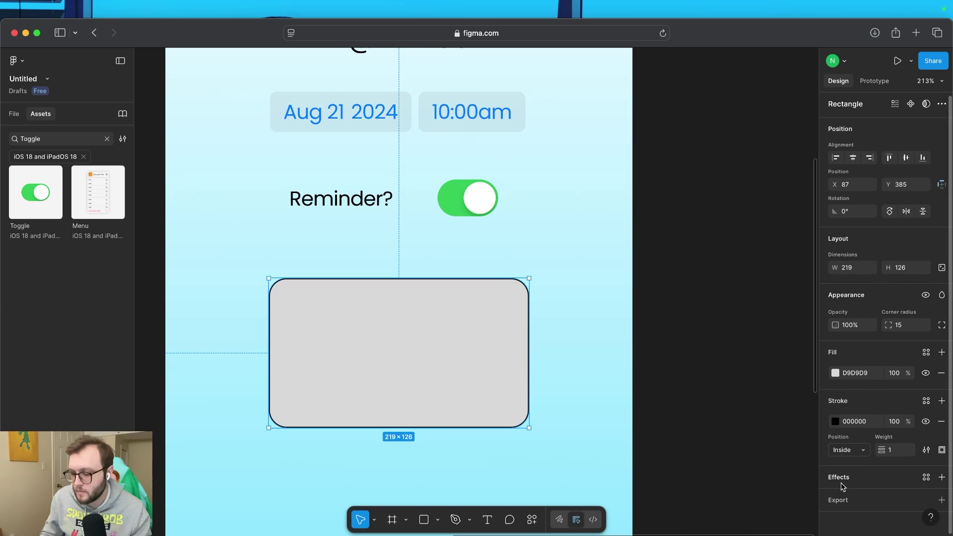
pyautogui.click(941, 478)
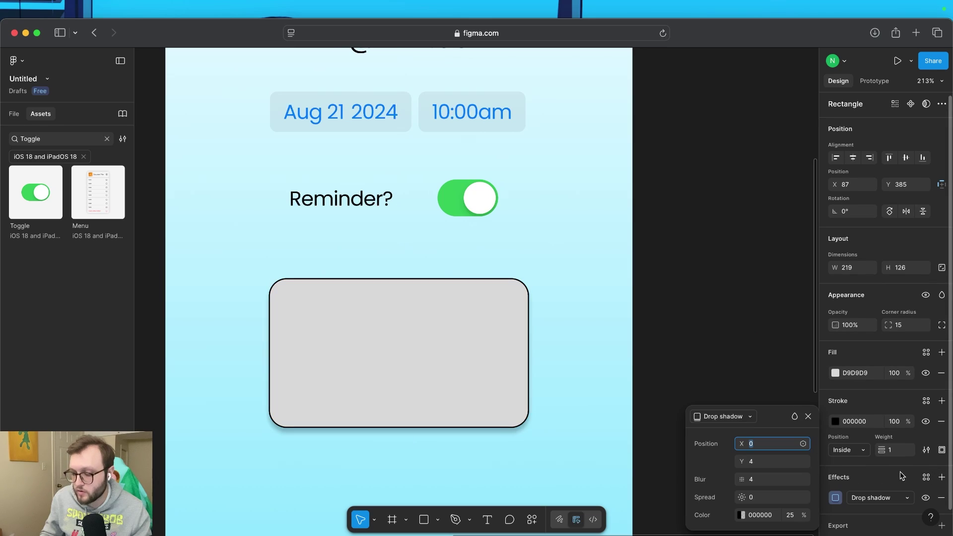
pyautogui.moveTo(765, 418); pyautogui.dragTo(766, 273)
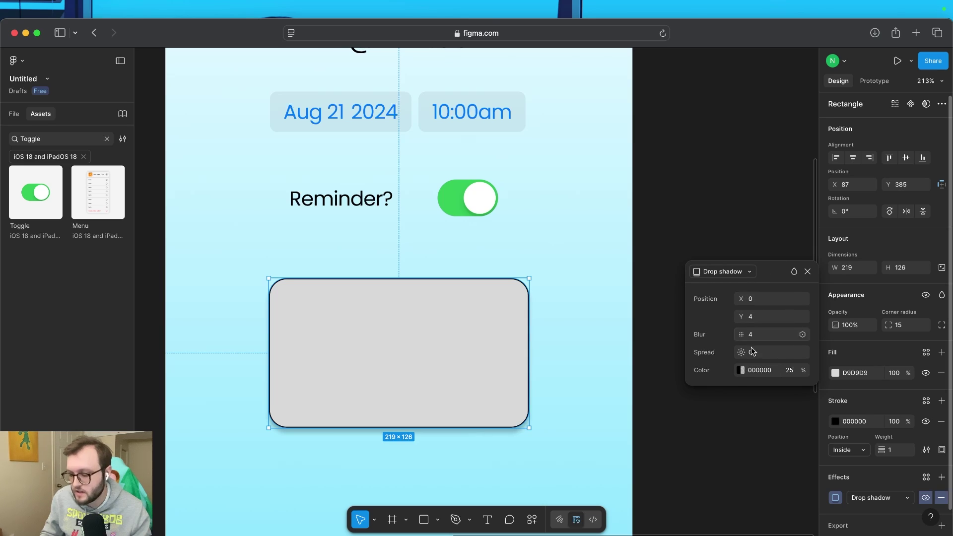
pyautogui.moveTo(489, 329)
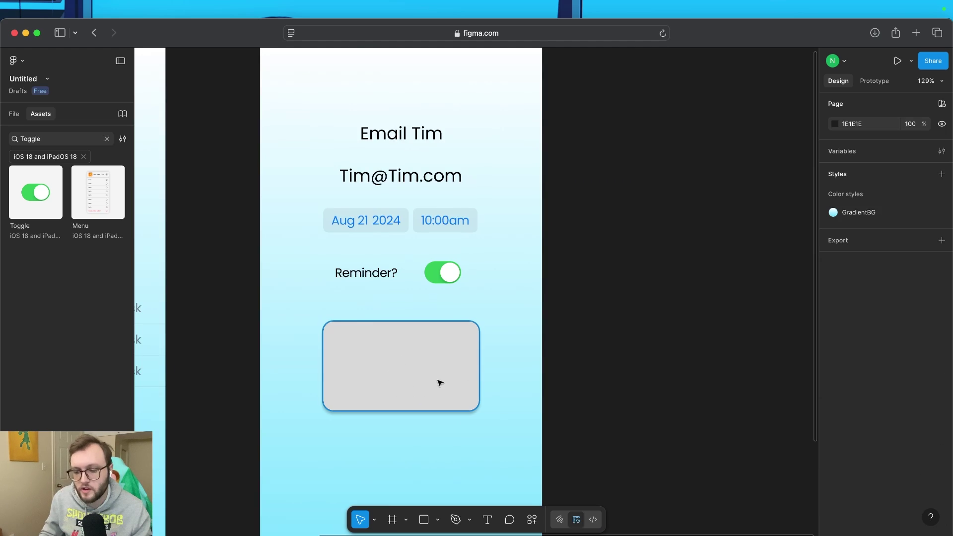
pyautogui.hscroll(-3, 440, 383)
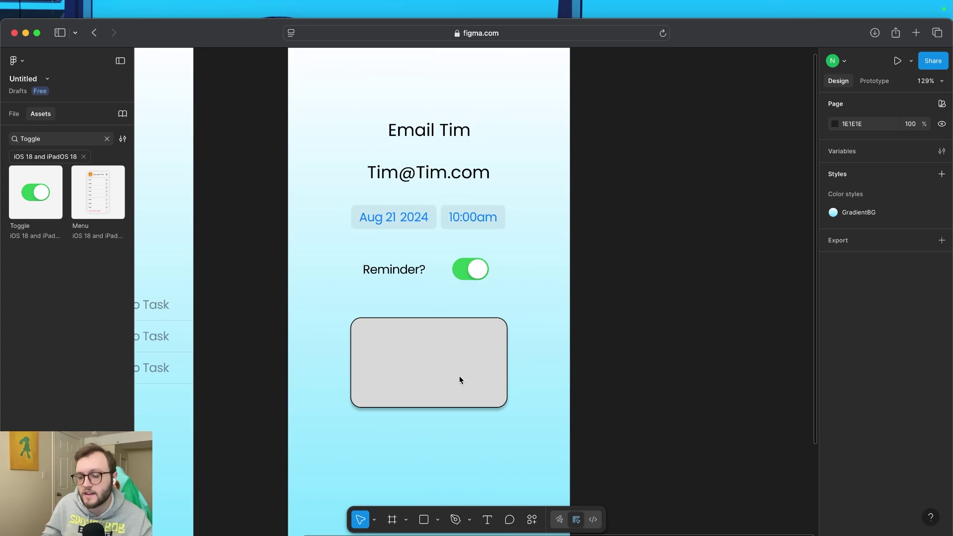
pyautogui.press('t')
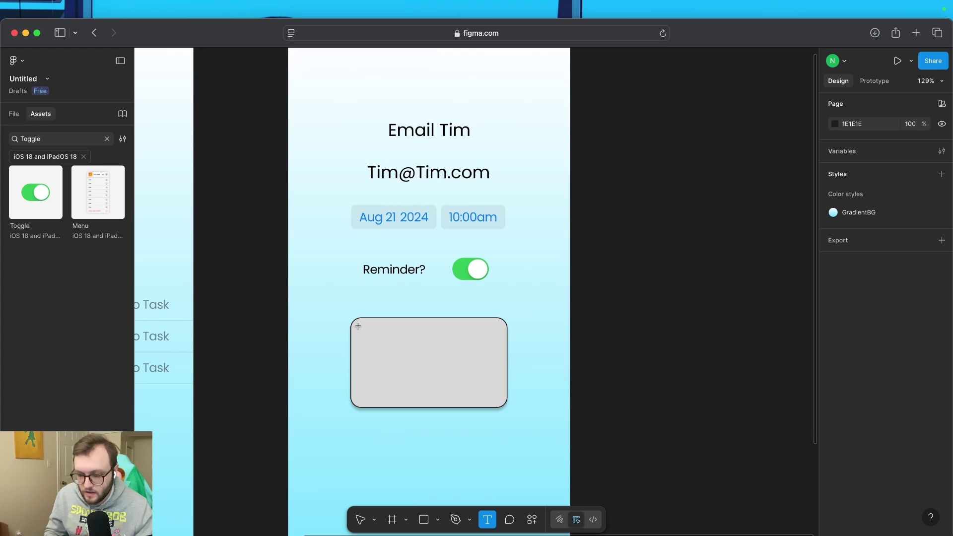
# Write a two-line note asking the contact about the car details in the email, then 'Birthday coming up'
pyautogui.moveTo(358, 325); pyautogui.dragTo(497, 399)
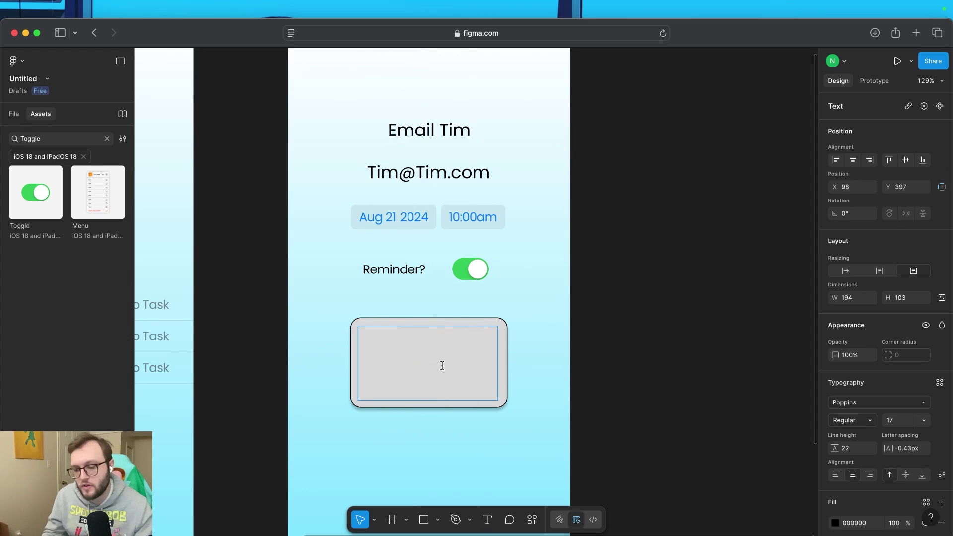
pyautogui.write('Ask ')
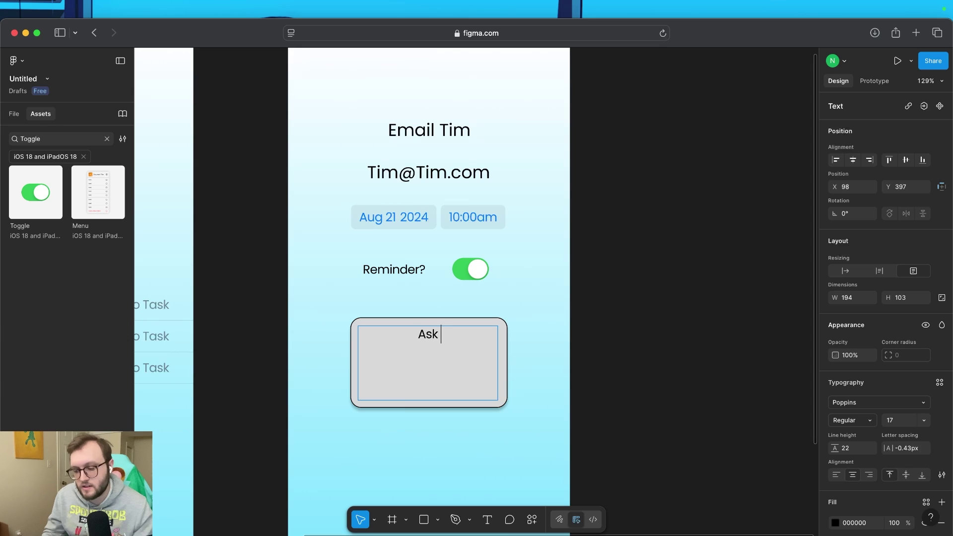
pyautogui.write('Tim about the ')
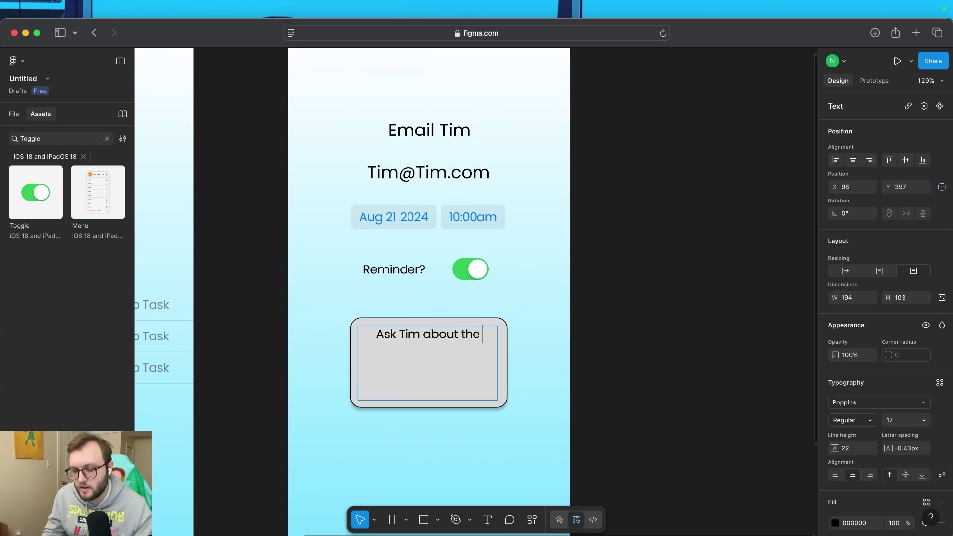
pyautogui.write('car details ')
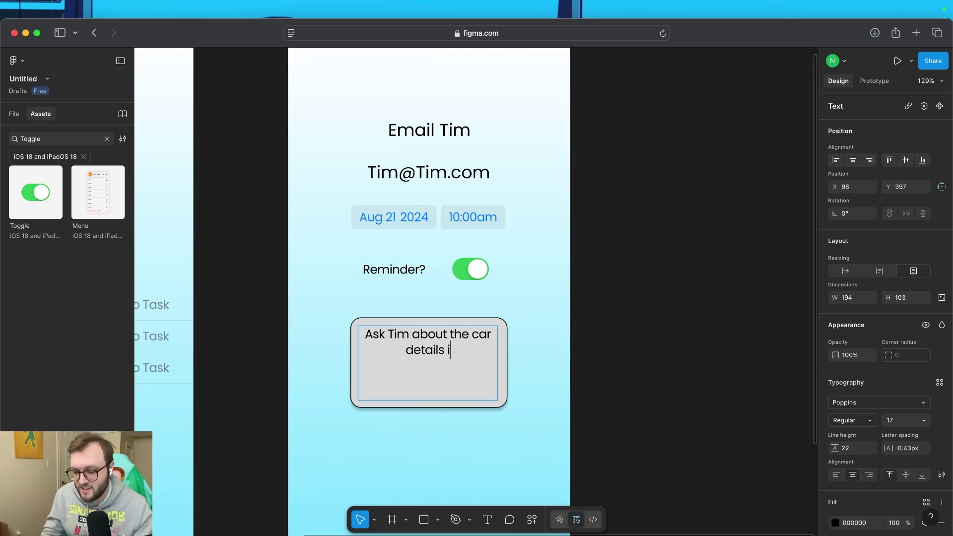
pyautogui.write('in the email')
pyautogui.press('Return')
pyautogui.write('Bi')
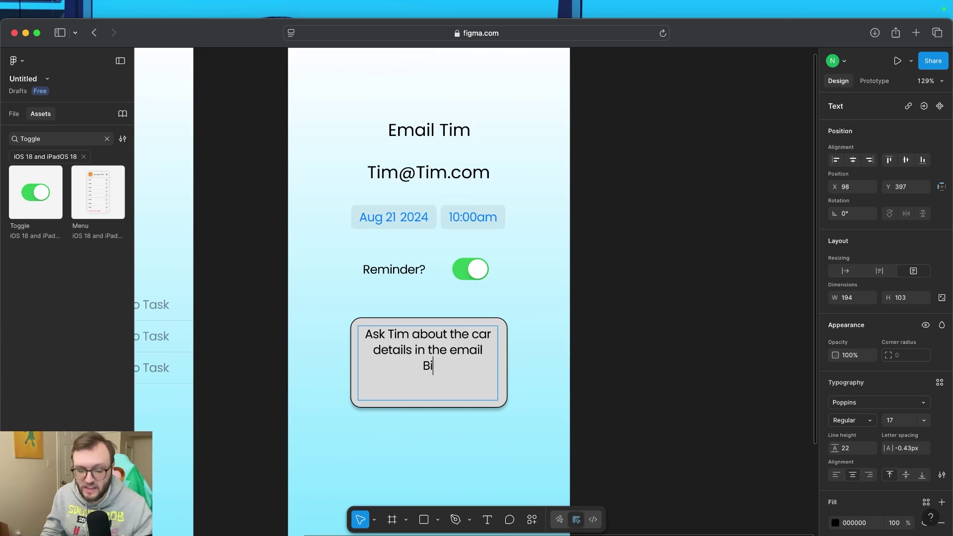
pyautogui.write('rthday coming up')
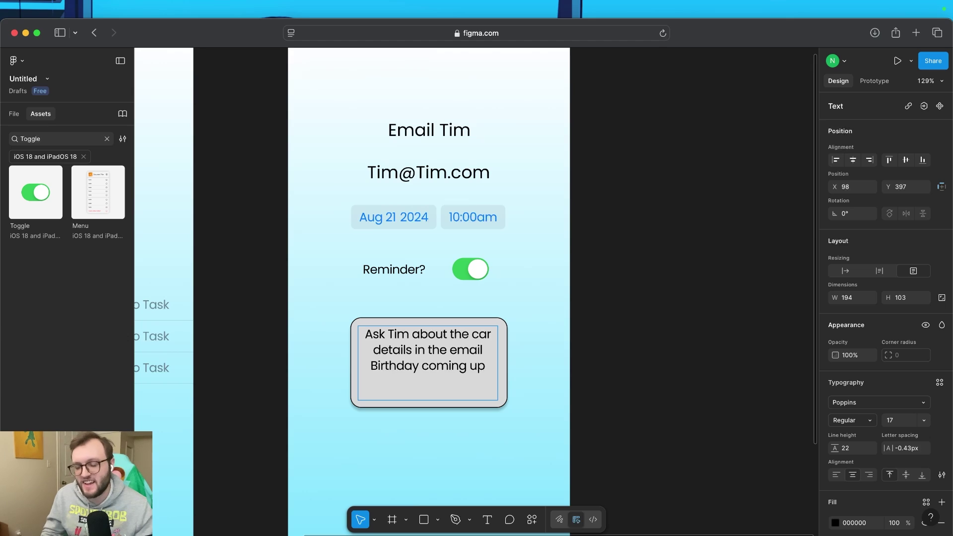
pyautogui.press('Escape')
pyautogui.press('Escape')
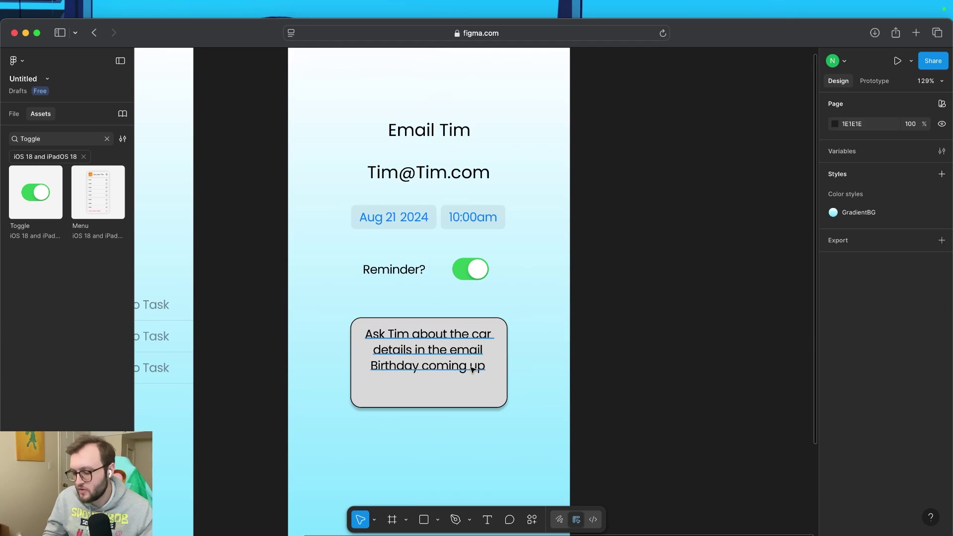
pyautogui.press('t')
pyautogui.hscroll(-1, 385, 323)
# Add a 'Notes' label just above the grey box, aligned with its left edge
pyautogui.click(377, 317)
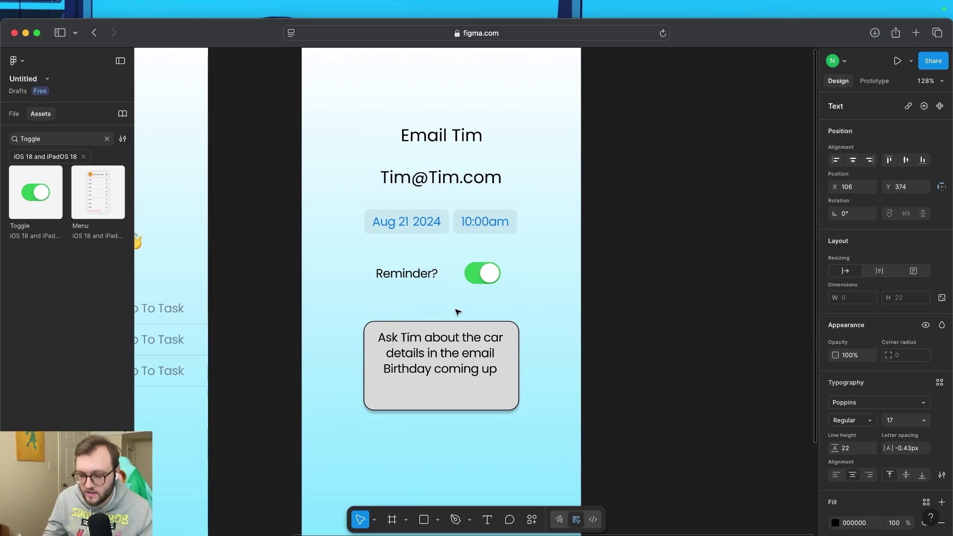
pyautogui.write('Notes')
pyautogui.press('Escape')
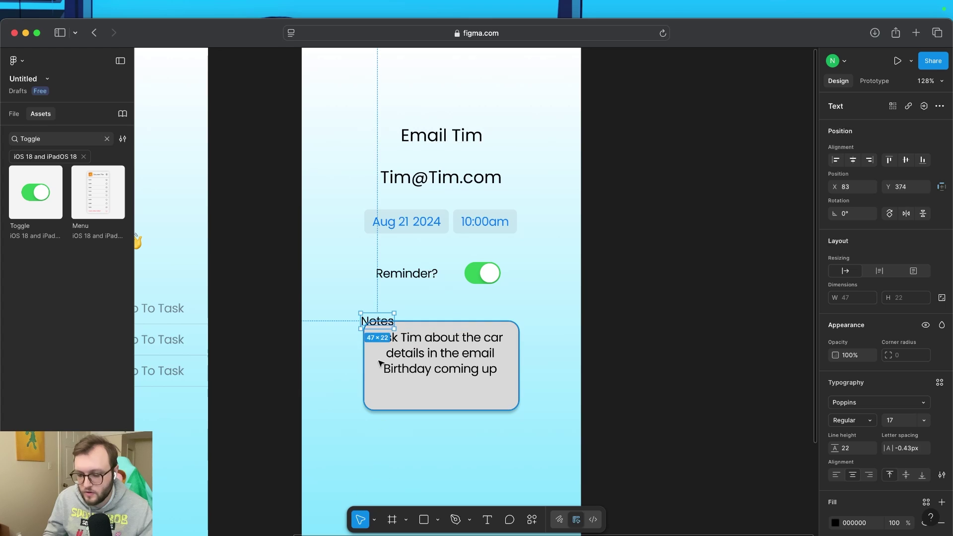
pyautogui.moveTo(382, 314); pyautogui.dragTo(386, 306)
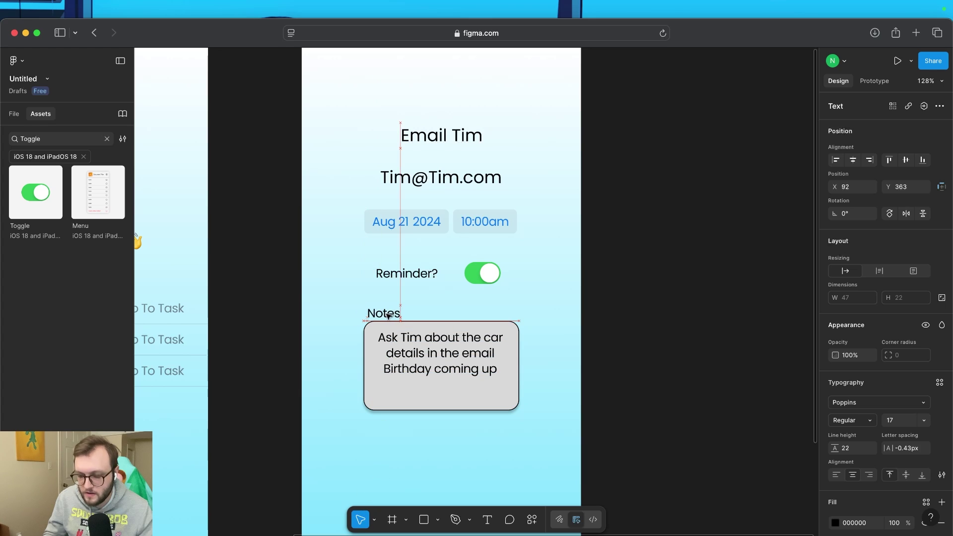
pyautogui.click(389, 467)
pyautogui.scroll(-3, 432, 467)
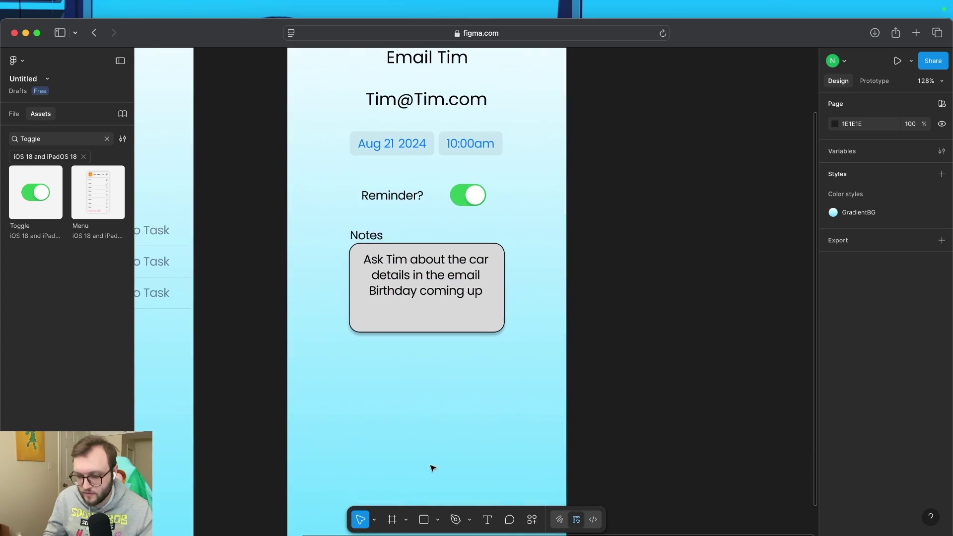
pyautogui.scroll(-2, 437, 402)
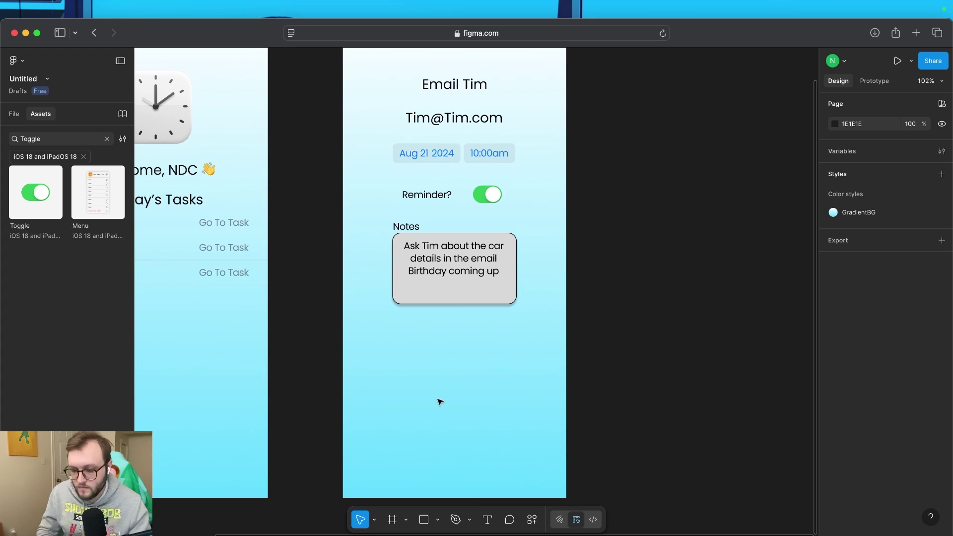
# Place an iOS Button from the 'button' asset search and replace its missing SF Pro font with Poppins
pyautogui.click(107, 140)
pyautogui.write('button')
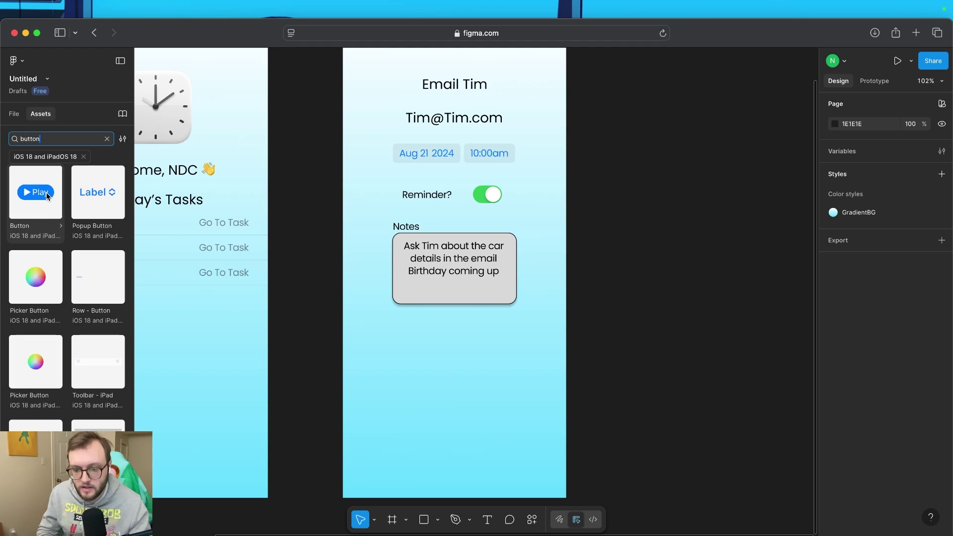
pyautogui.moveTo(33, 194); pyautogui.dragTo(456, 346)
pyautogui.click(452, 372)
pyautogui.doubleClick(456, 346)
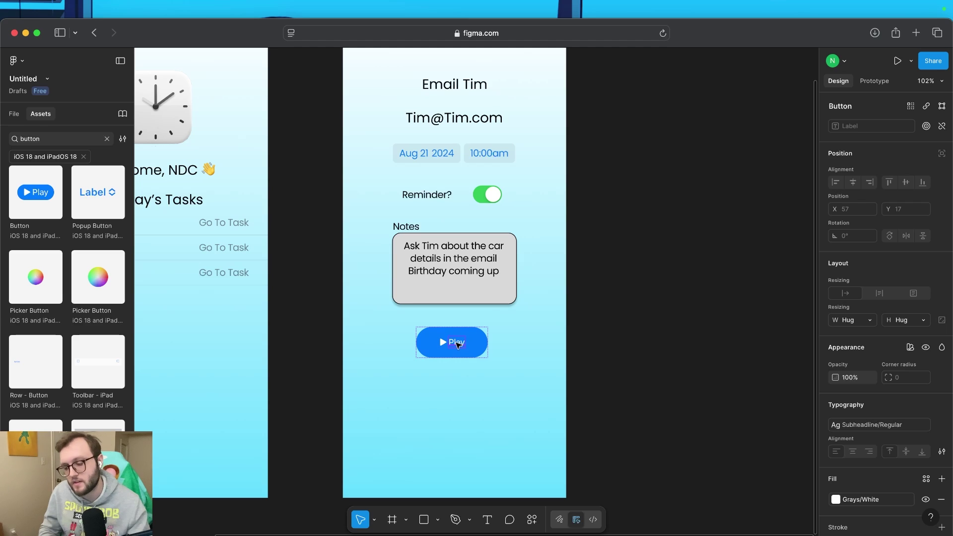
pyautogui.doubleClick(456, 344)
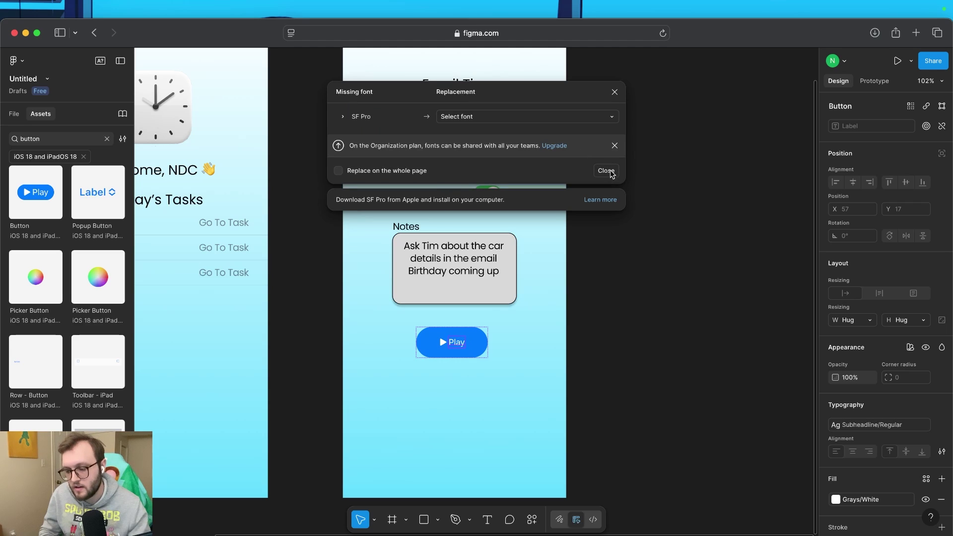
pyautogui.click(598, 115)
pyautogui.write('po')
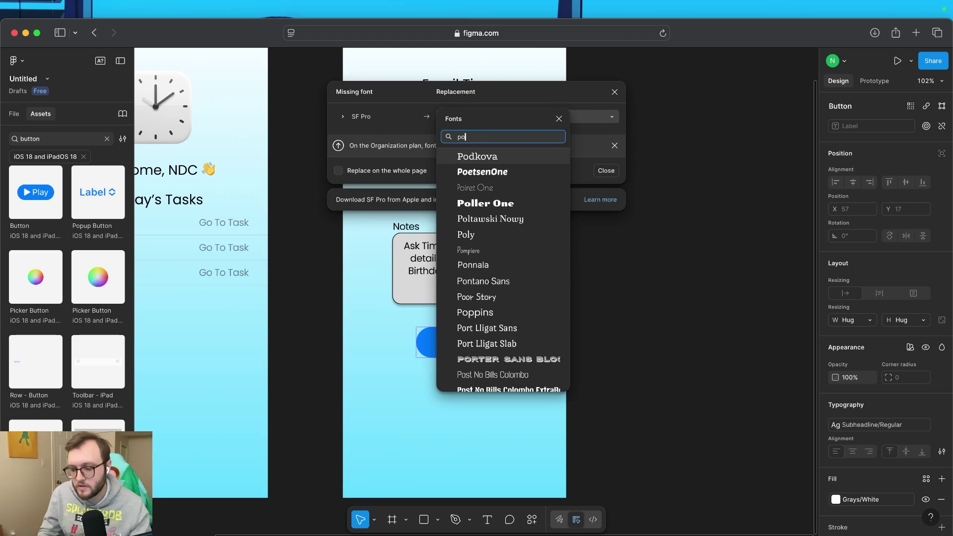
pyautogui.write('p')
pyautogui.click(461, 153)
pyautogui.click(591, 172)
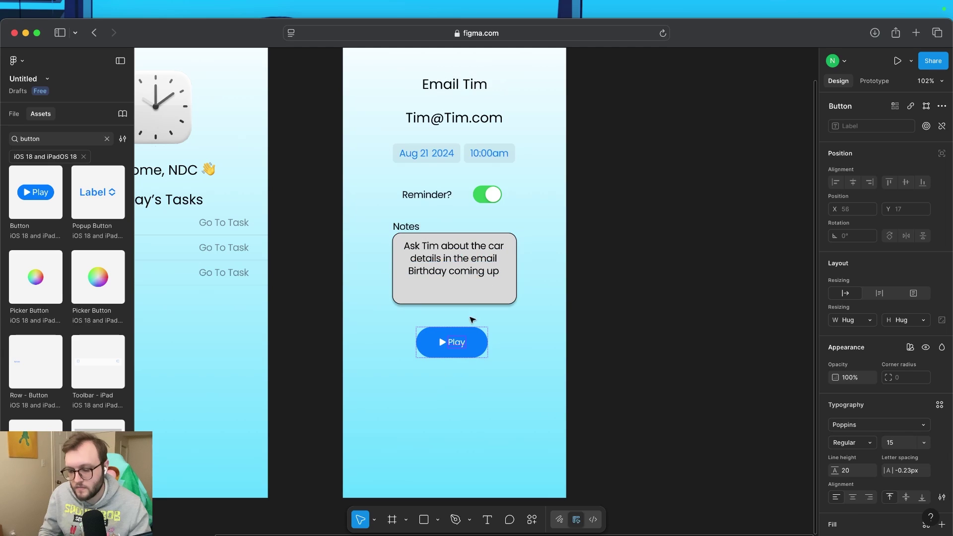
# Relabel the button 'Mark as complete' and widen it to fit
pyautogui.doubleClick(459, 346)
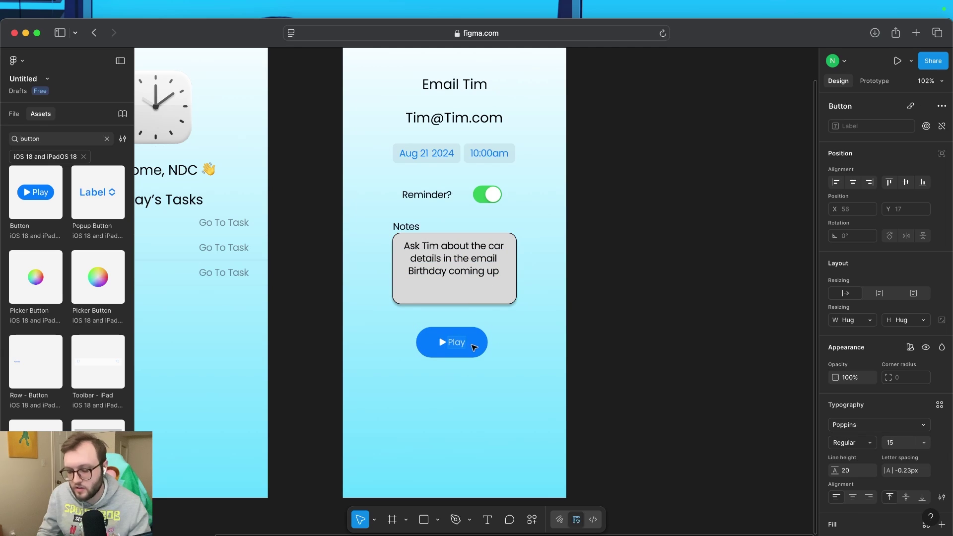
pyautogui.write('Mark as compl')
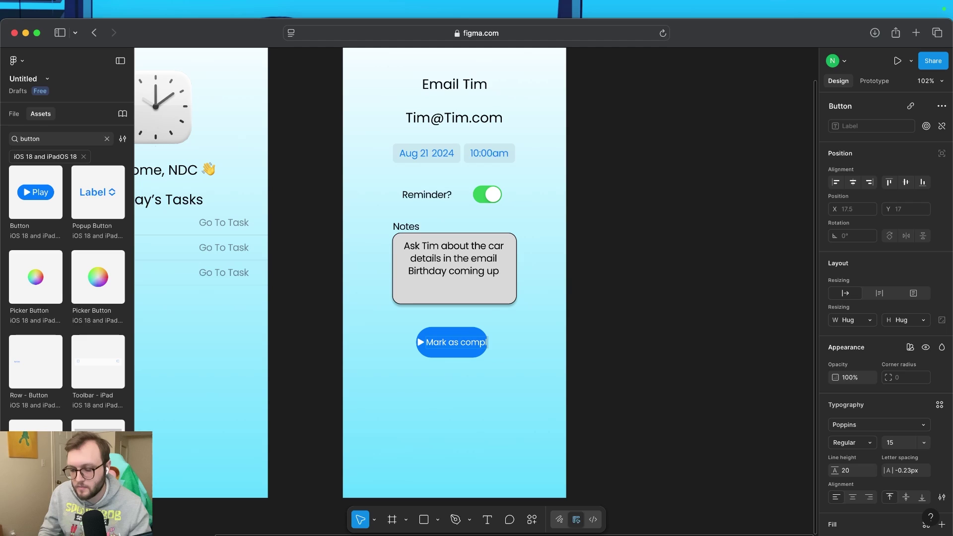
pyautogui.write('ete')
pyautogui.press('Escape')
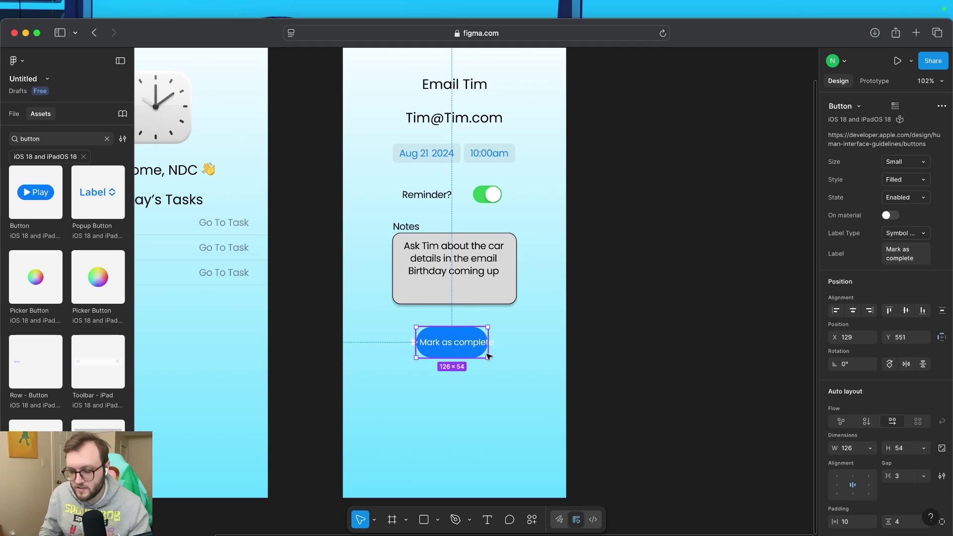
pyautogui.moveTo(489, 355)
pyautogui.mouseDown()
pyautogui.moveTo(535, 358)
pyautogui.moveTo(496, 349)
pyautogui.mouseUp()
pyautogui.doubleClick(414, 349)
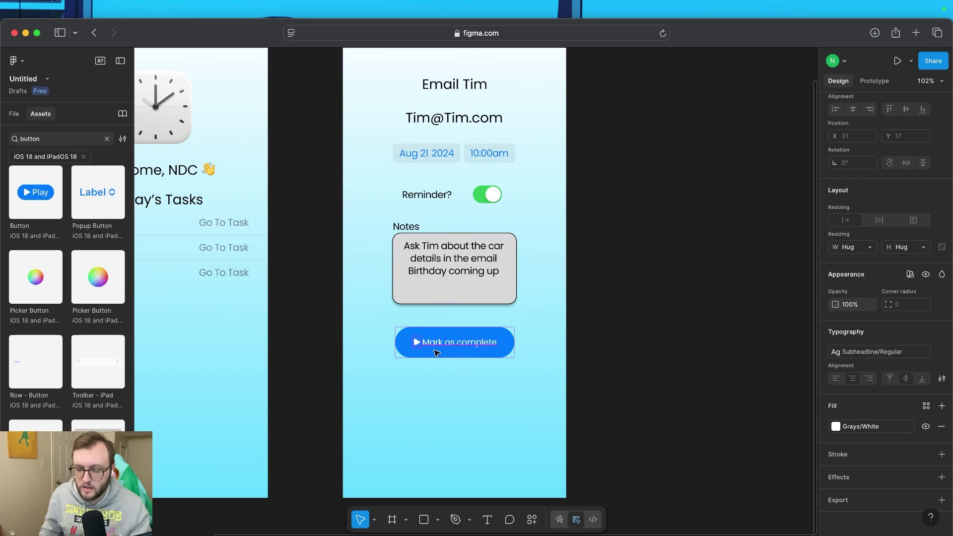
pyautogui.press('Escape')
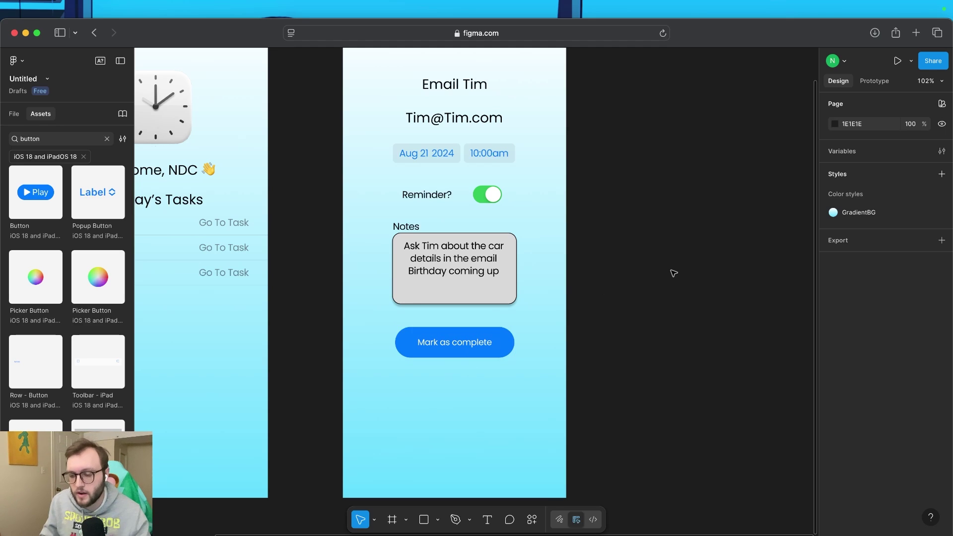
# Show the Prototype settings and keep iPhone 16 as the preview device
pyautogui.keyDown('ctrl'); pyautogui.scroll(-3, 662, 291); pyautogui.keyUp('ctrl')
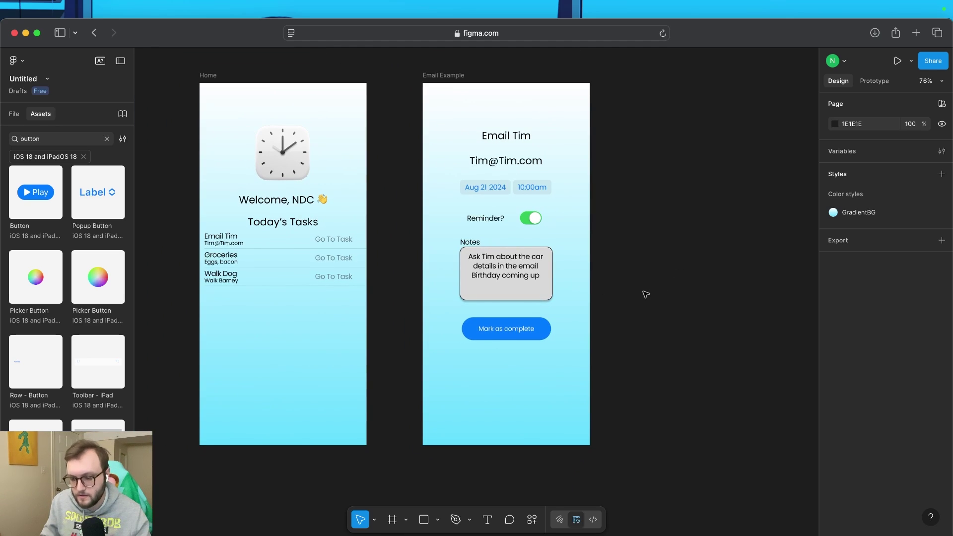
pyautogui.scroll(-2, 400, 378)
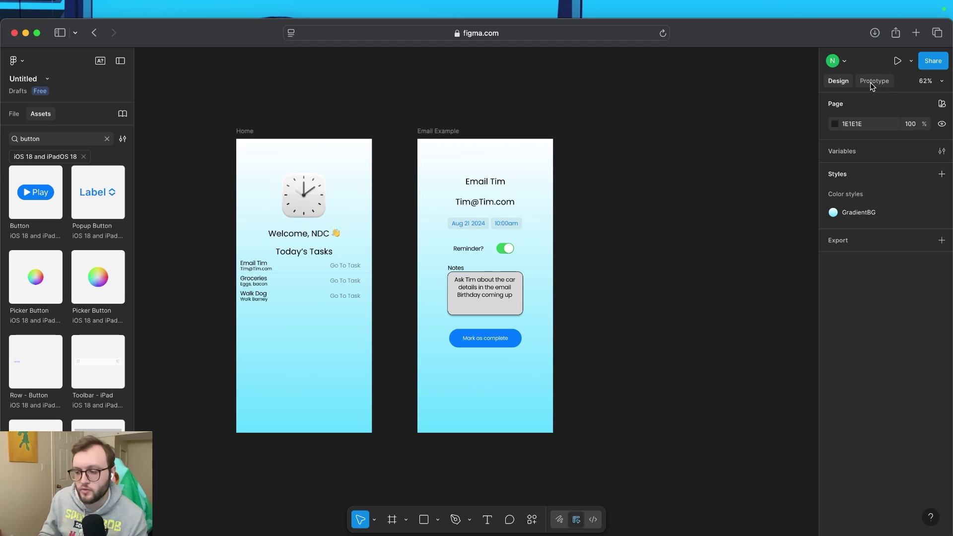
pyautogui.click(876, 83)
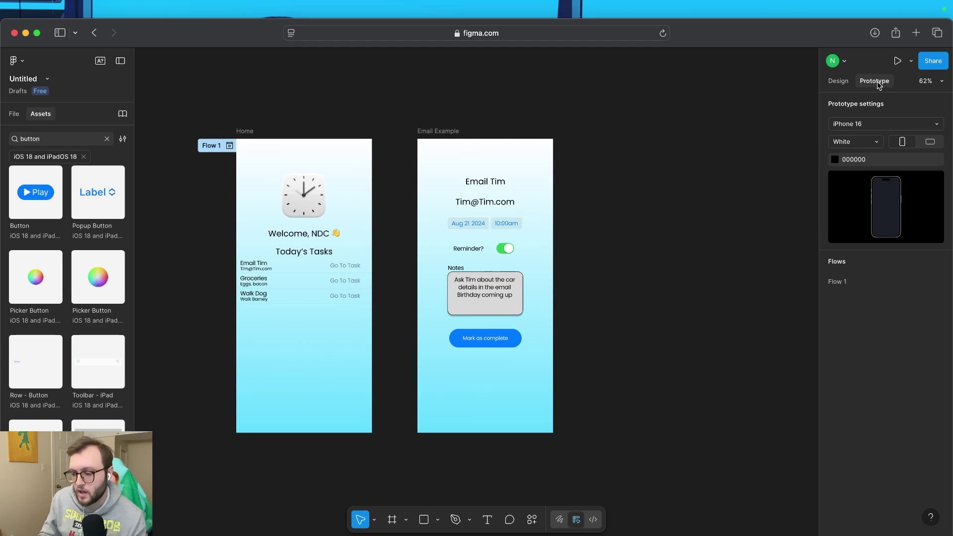
pyautogui.click(864, 126)
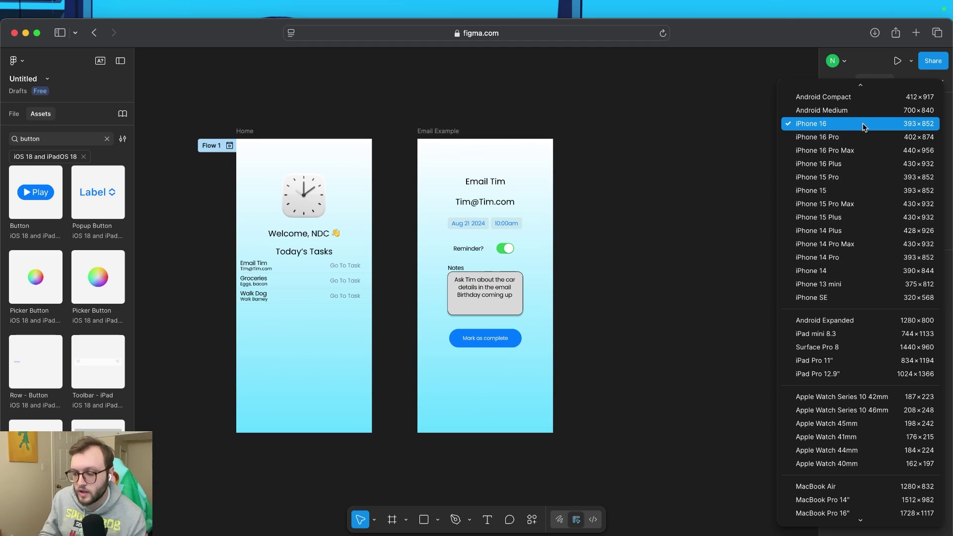
pyautogui.click(828, 127)
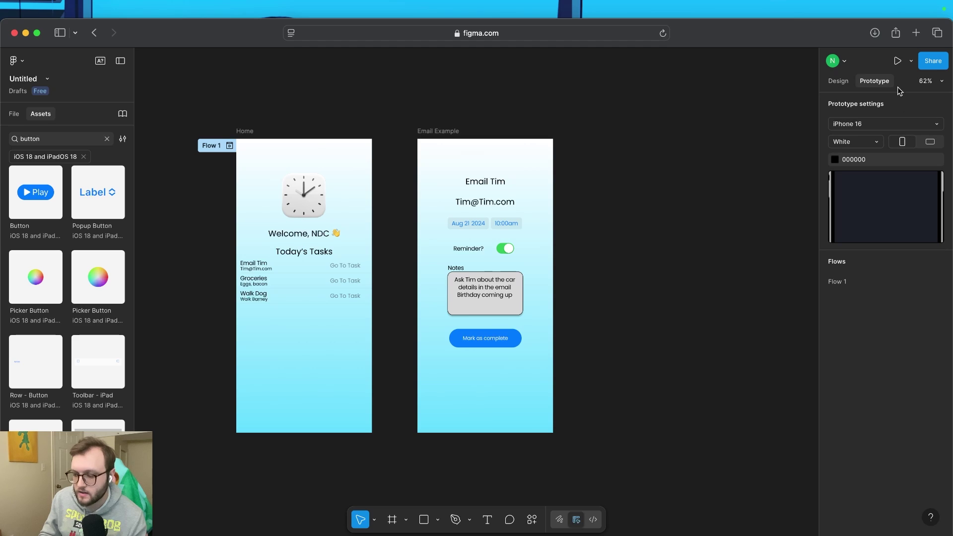
# Launch the prototype presentation view and dismiss its settings menu
pyautogui.click(898, 62)
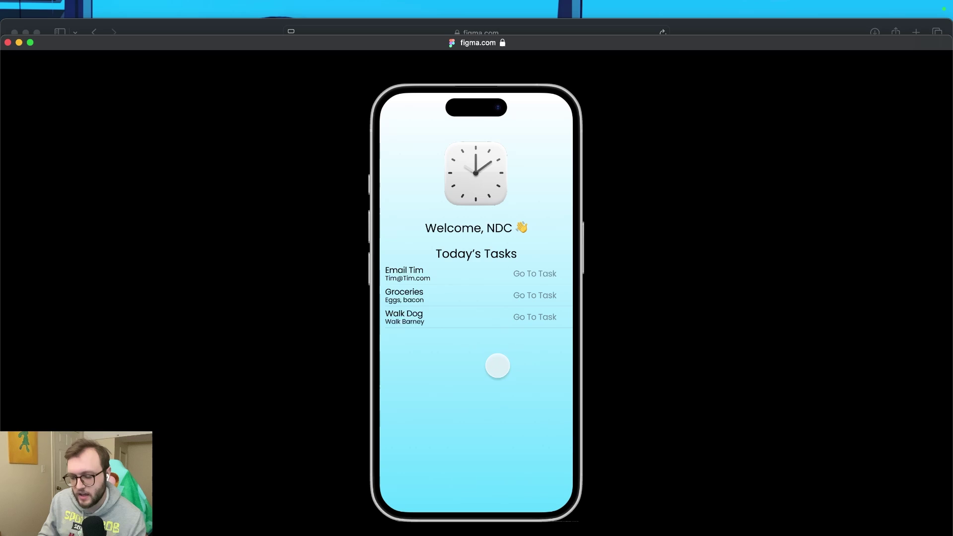
pyautogui.moveTo(416, 88)
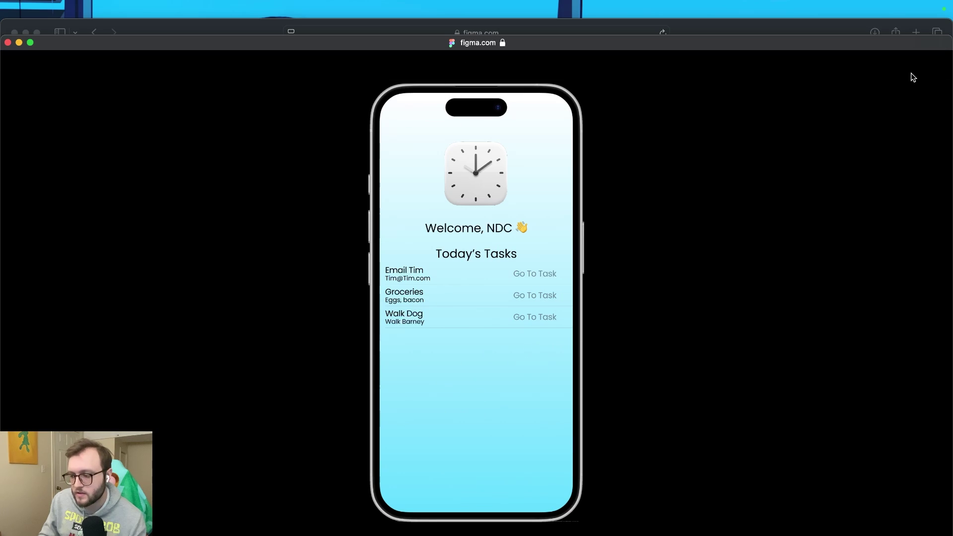
pyautogui.click(912, 63)
pyautogui.moveTo(844, 125)
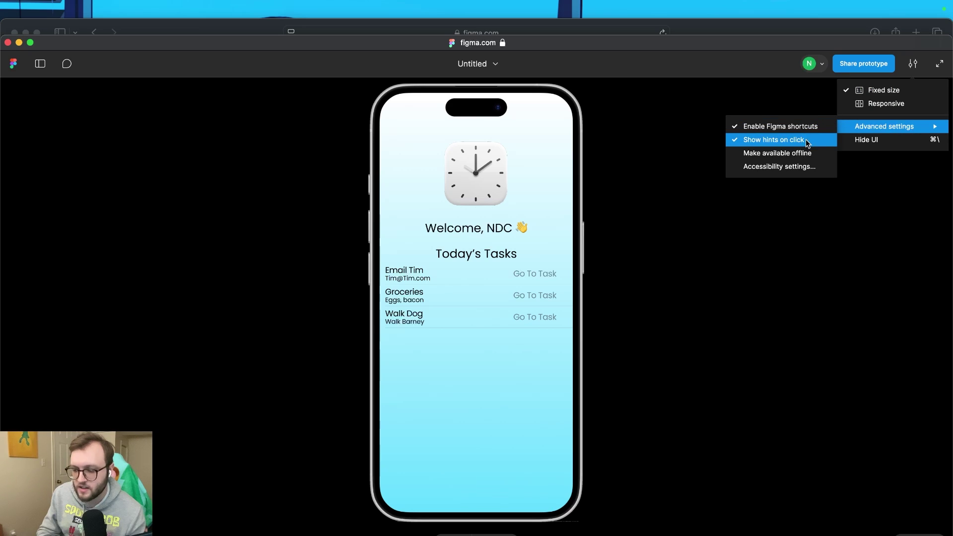
pyautogui.click(492, 359)
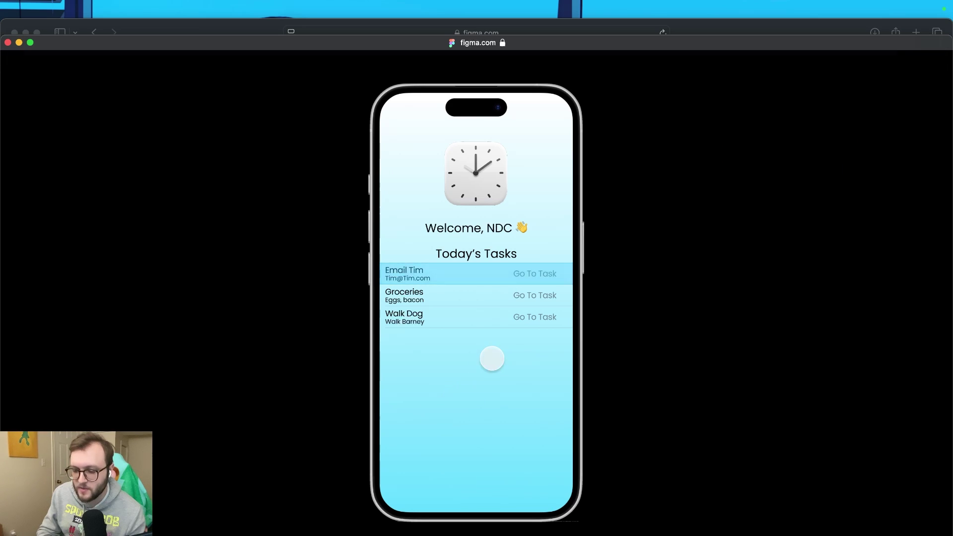
pyautogui.click(492, 358)
pyautogui.click(492, 359)
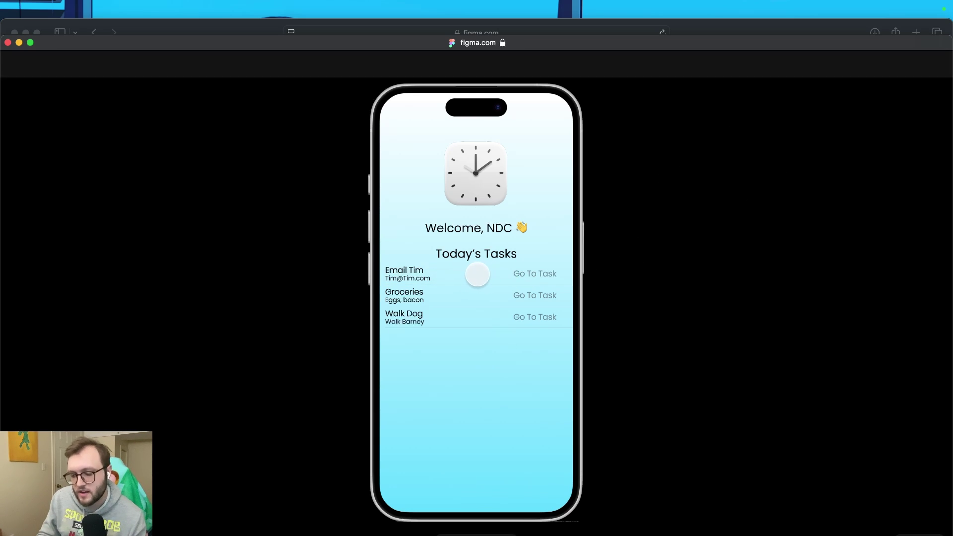
# Tap the email task to reach its detail screen, toggle Reminder, then close the preview
pyautogui.click(481, 273)
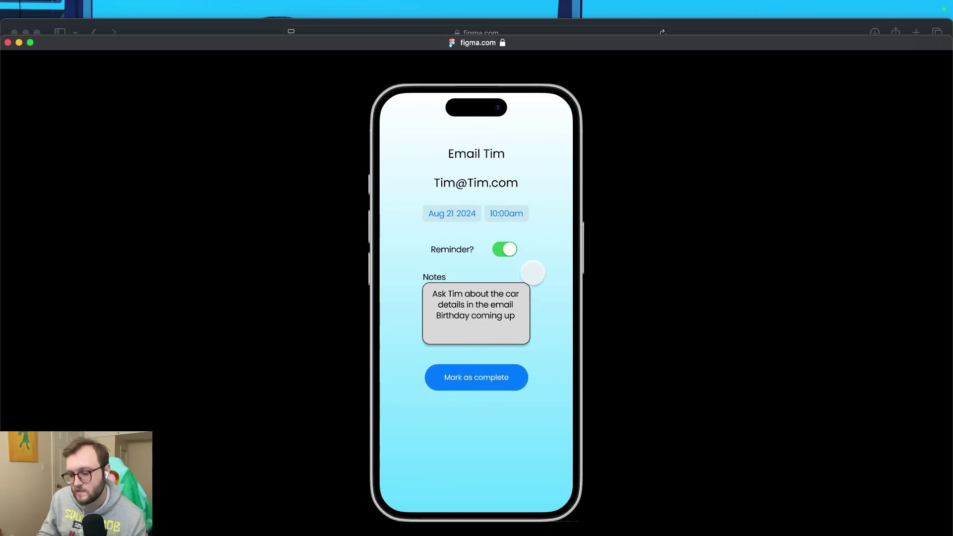
pyautogui.click(506, 250)
pyautogui.click(506, 250)
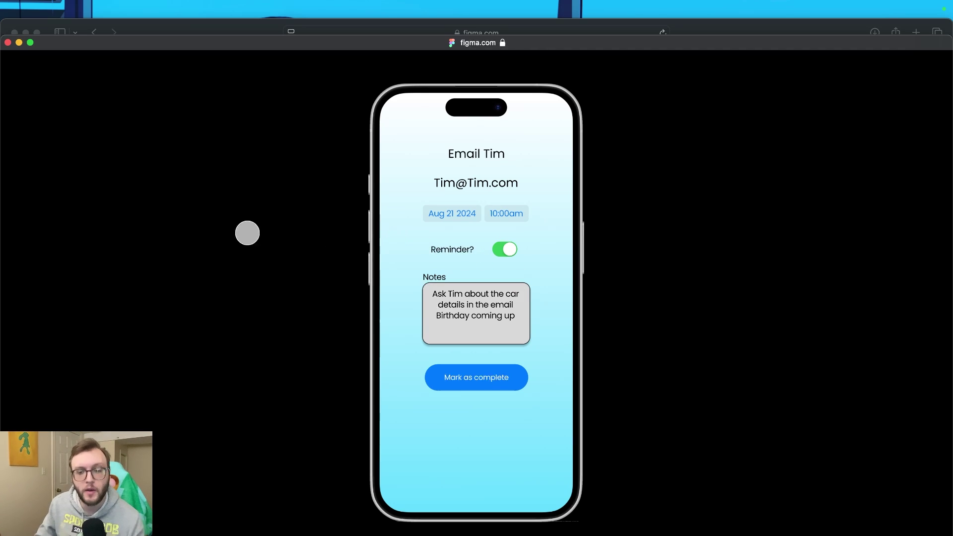
pyautogui.click(8, 43)
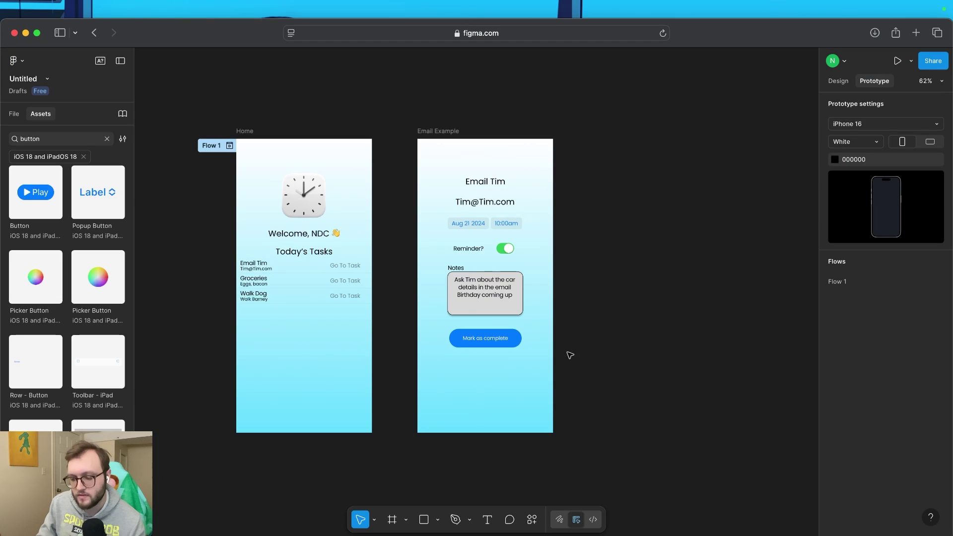
# Show the layer list and select the Home frame there
pyautogui.scroll(2, 426, 358)
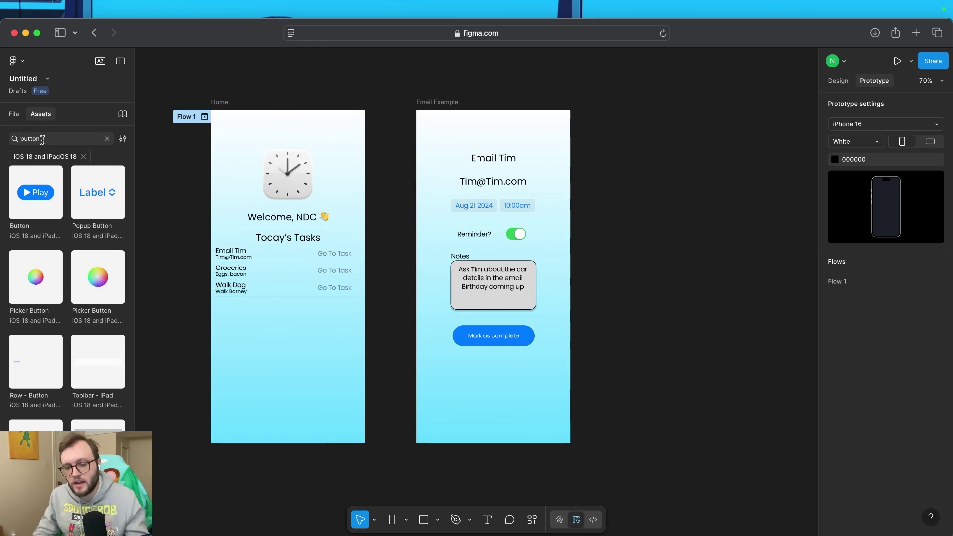
pyautogui.click(14, 114)
pyautogui.click(296, 136)
pyautogui.click(234, 116)
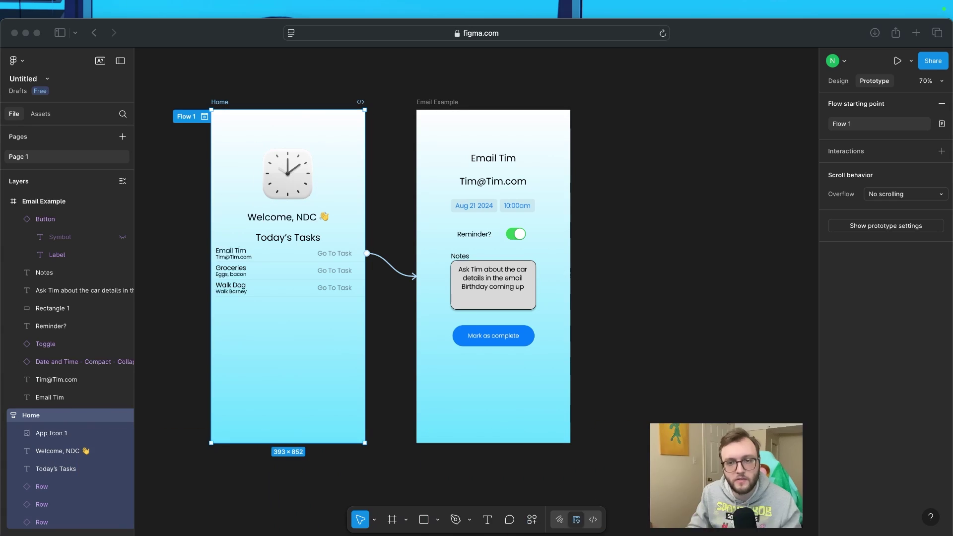
pyautogui.click(52, 417)
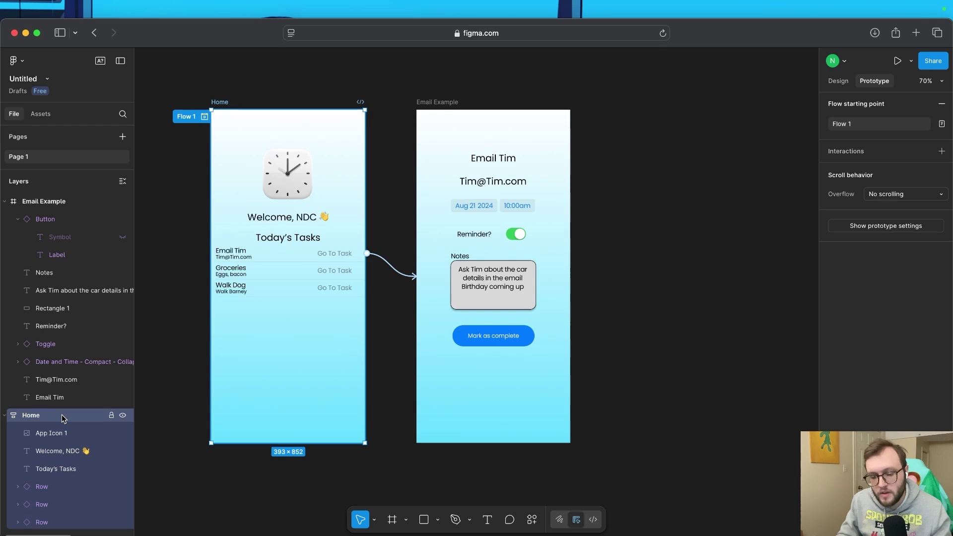
# Copy the Home frame from its layer menu and clear the canvas selection
pyautogui.rightClick(54, 419)
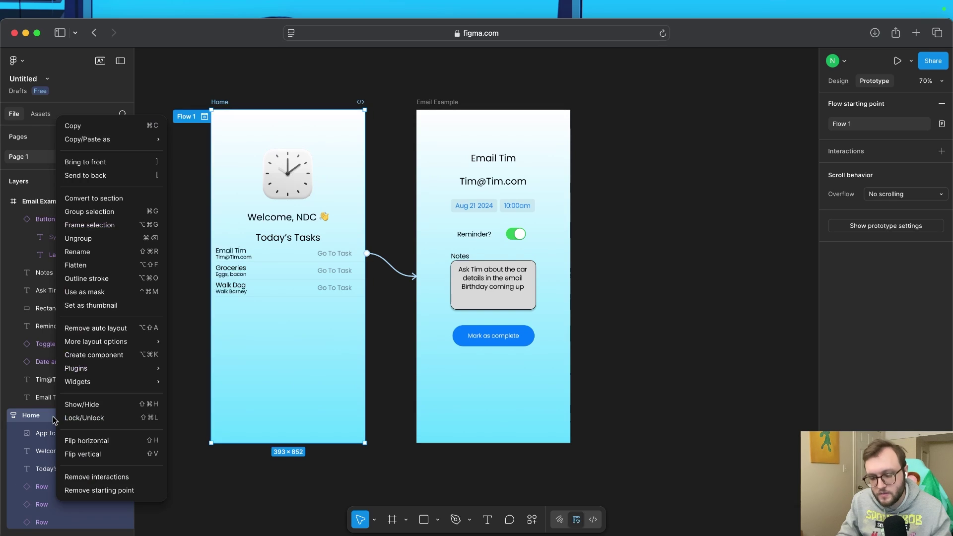
pyautogui.click(132, 126)
pyautogui.click(659, 203)
pyautogui.hscroll(5, 660, 203)
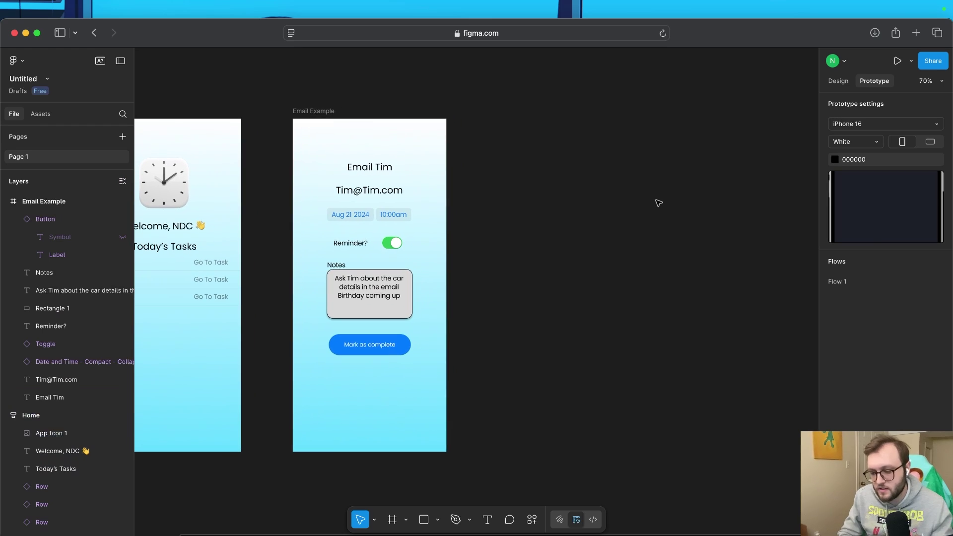
pyautogui.rightClick(537, 162)
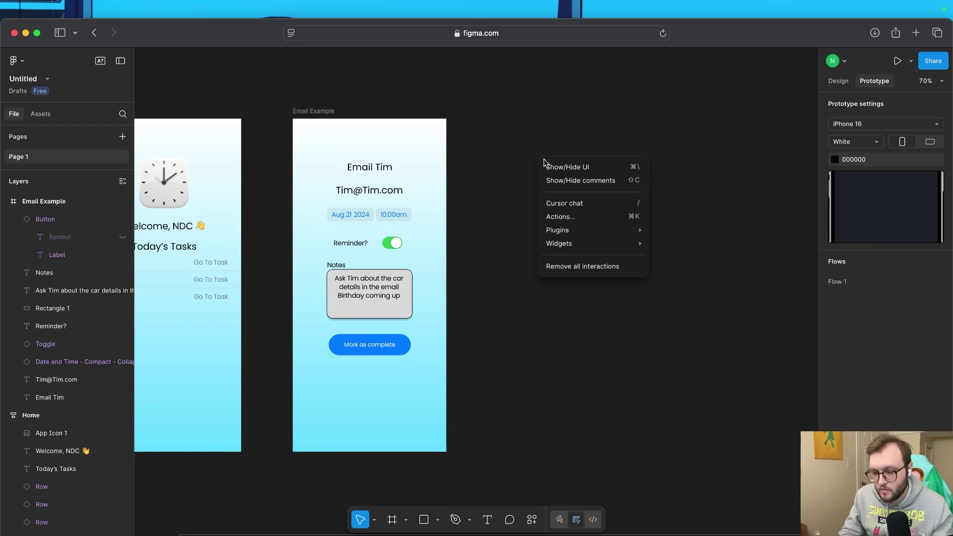
pyautogui.click(513, 176)
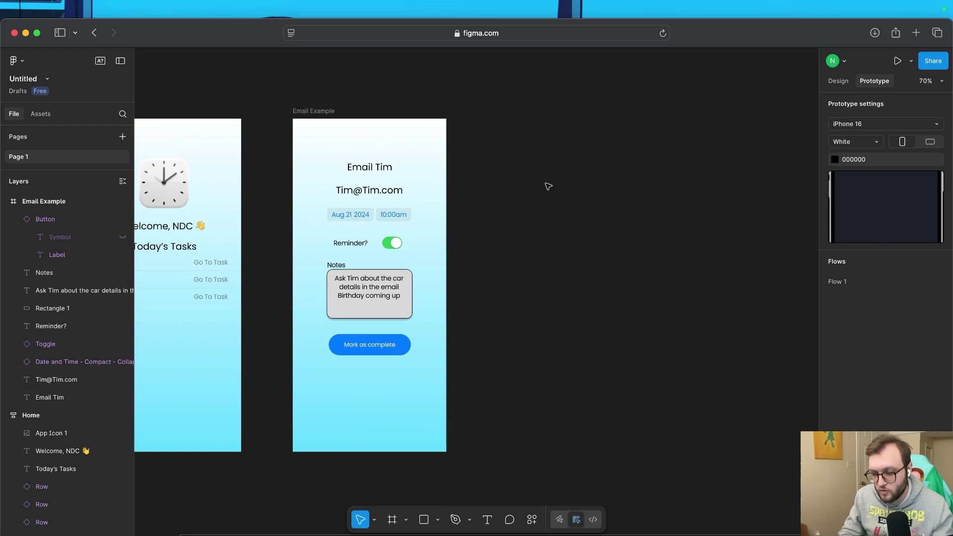
# Paste a copy of Home and drag it to the right of Email Example
pyautogui.press('super+v')
pyautogui.moveTo(539, 158); pyautogui.dragTo(587, 160)
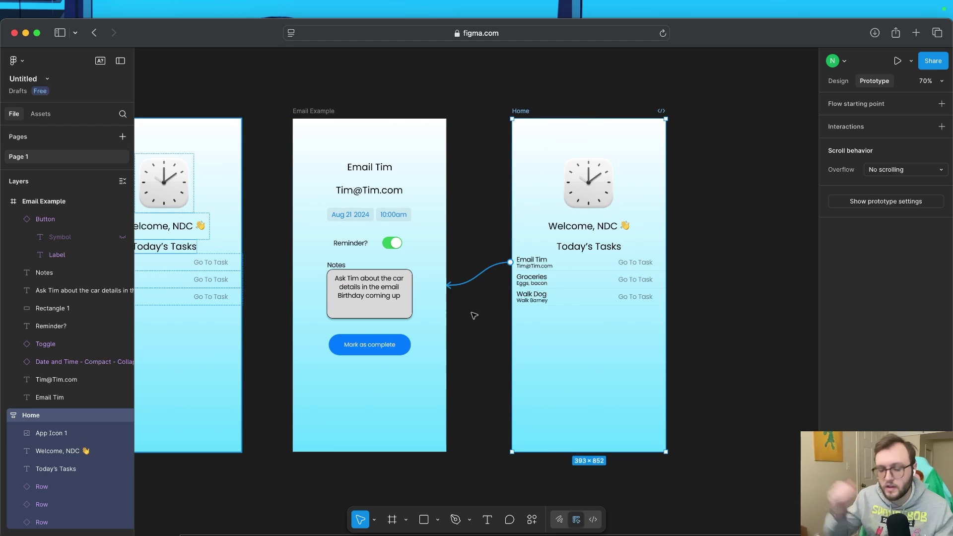
pyautogui.scroll(-5, 109, 437)
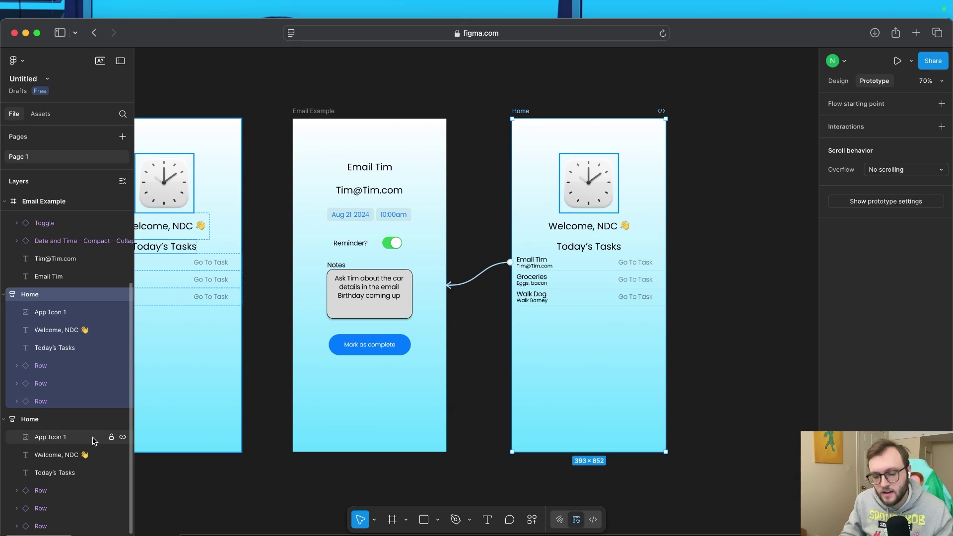
# Rename the copy to Home 2 and remove its Email Tim row's tap link
pyautogui.rightClick(36, 297)
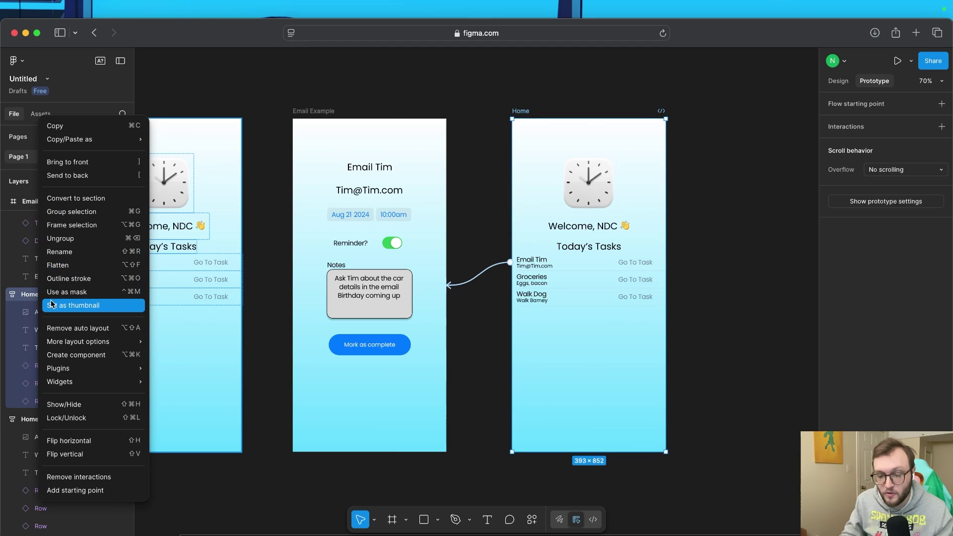
pyautogui.click(55, 252)
pyautogui.click(98, 297)
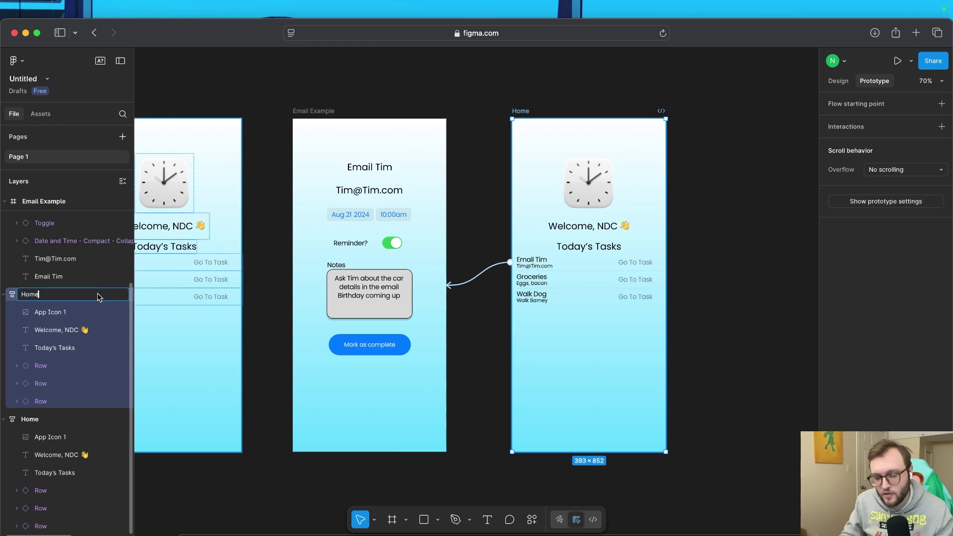
pyautogui.write('2')
pyautogui.press('Return')
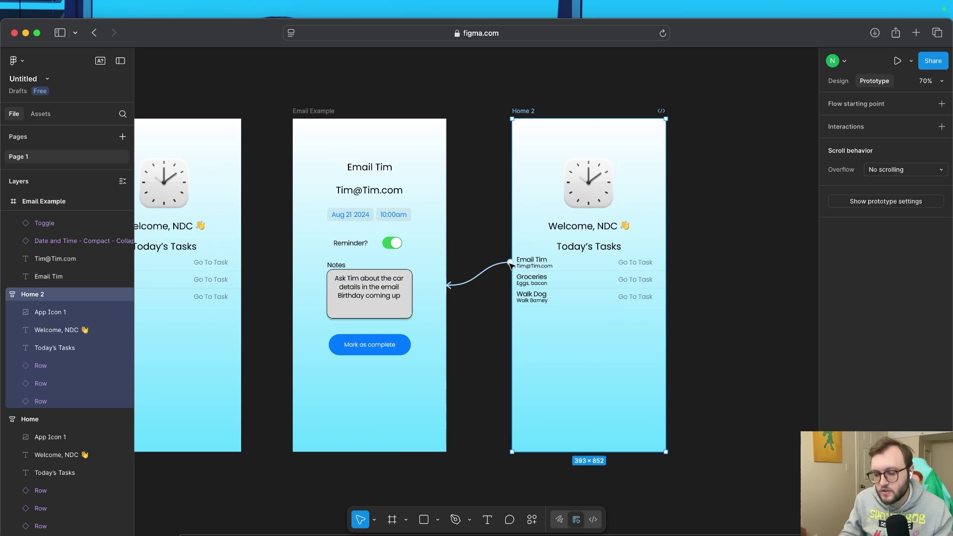
pyautogui.click(510, 264)
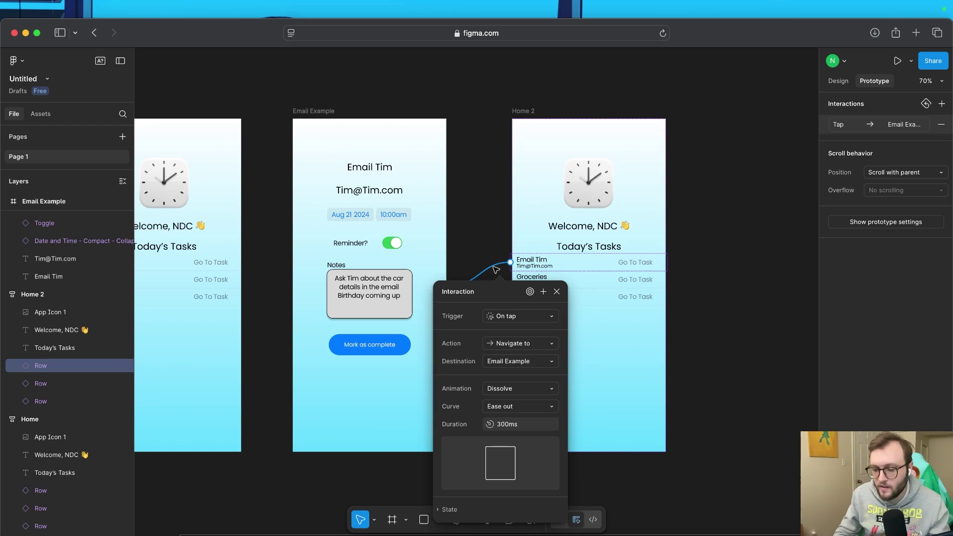
pyautogui.press('BackSpace')
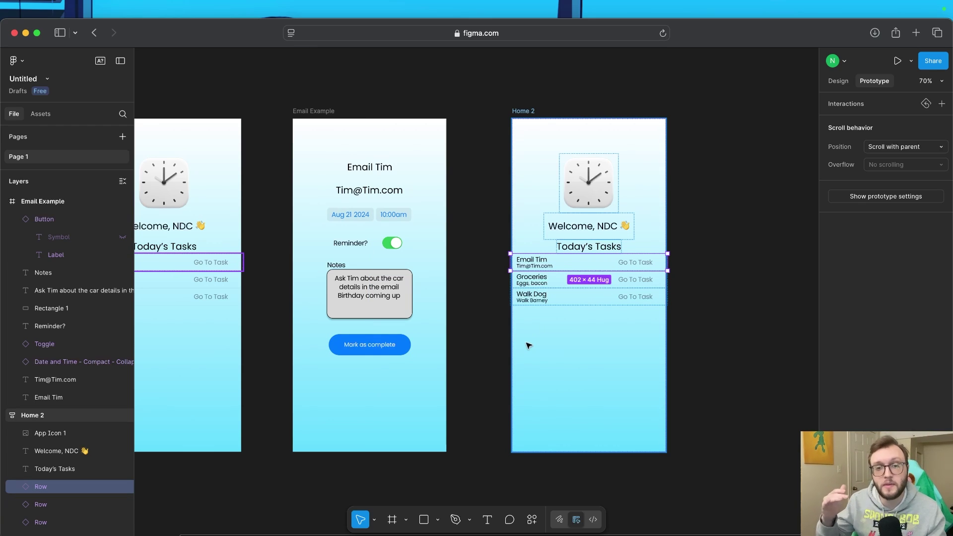
# Delete the Email Tim row from Home 2 and select the Mark as complete button
pyautogui.press('Delete')
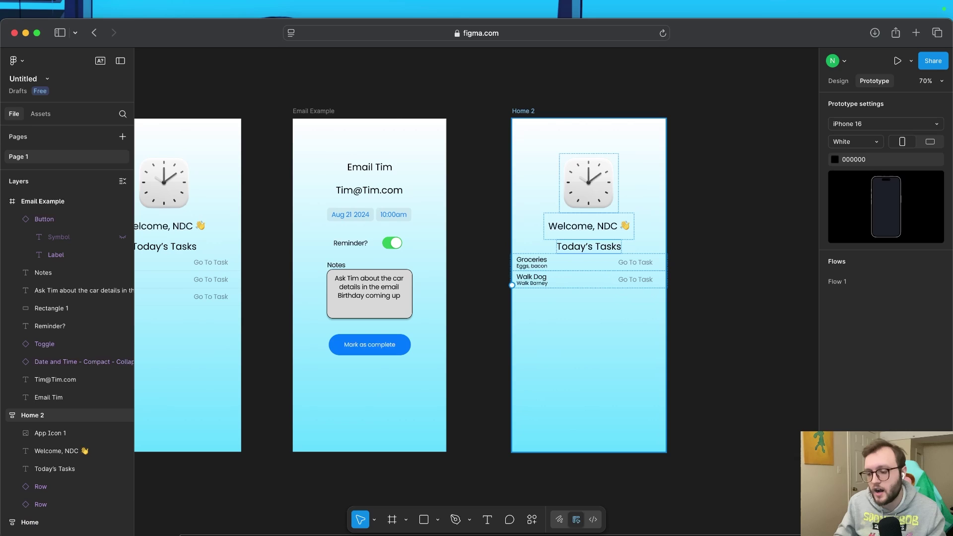
pyautogui.click(387, 350)
pyautogui.click(386, 350)
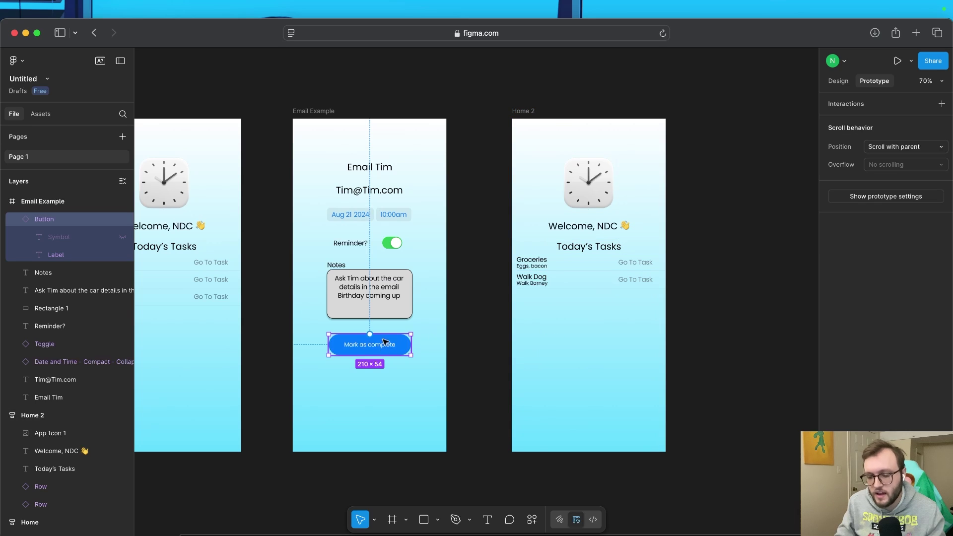
# Give Mark as complete an On tap, Navigate to Home 2 interaction, then present the prototype
pyautogui.click(941, 103)
pyautogui.click(800, 149)
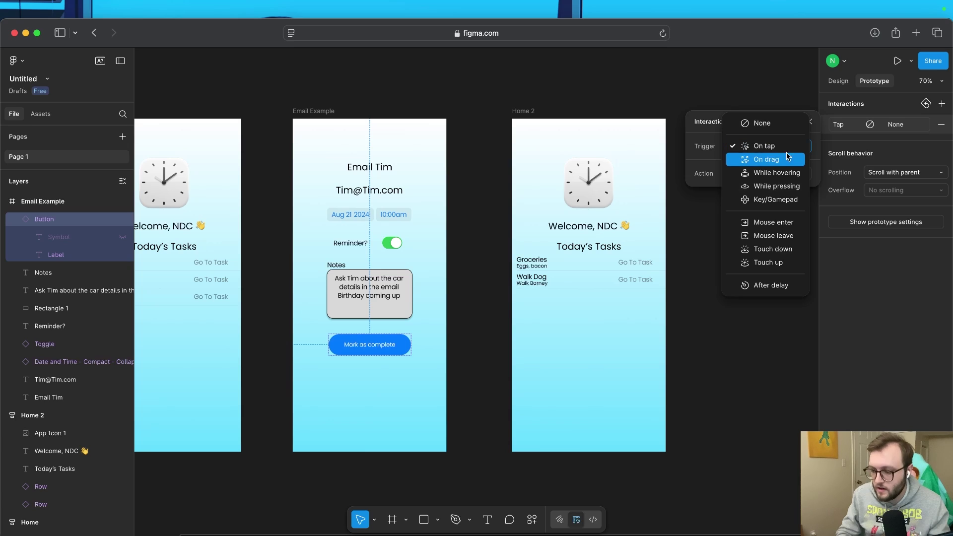
pyautogui.click(788, 148)
pyautogui.click(767, 174)
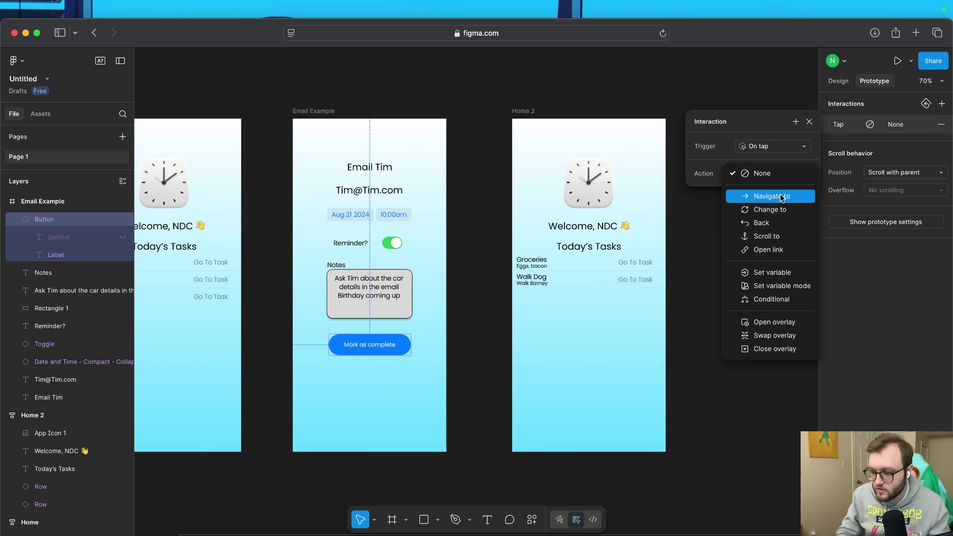
pyautogui.click(782, 196)
pyautogui.click(781, 192)
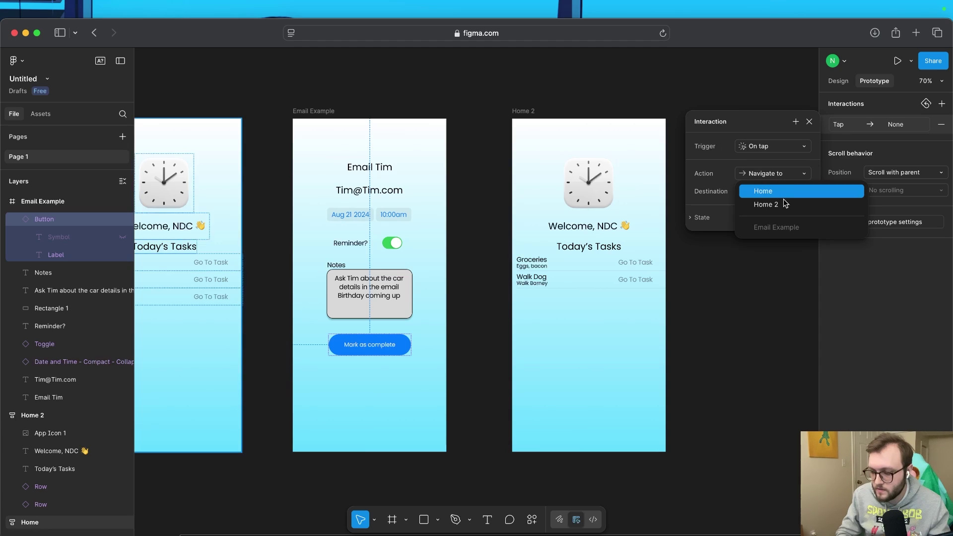
pyautogui.click(782, 205)
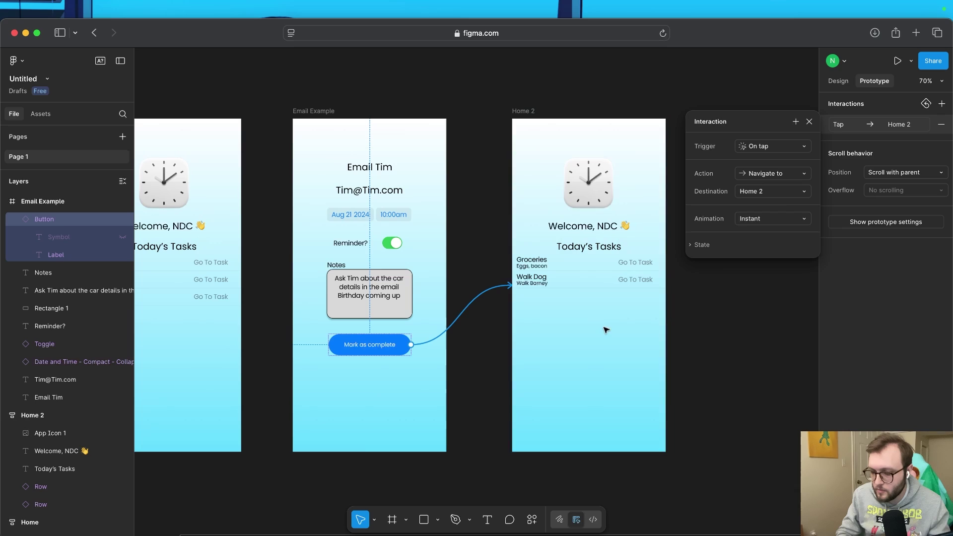
pyautogui.click(497, 356)
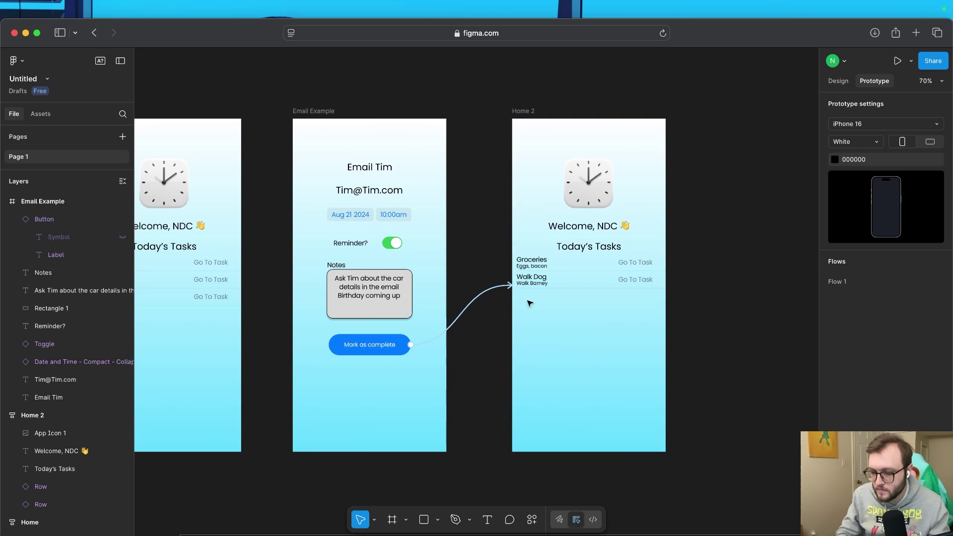
pyautogui.click(898, 62)
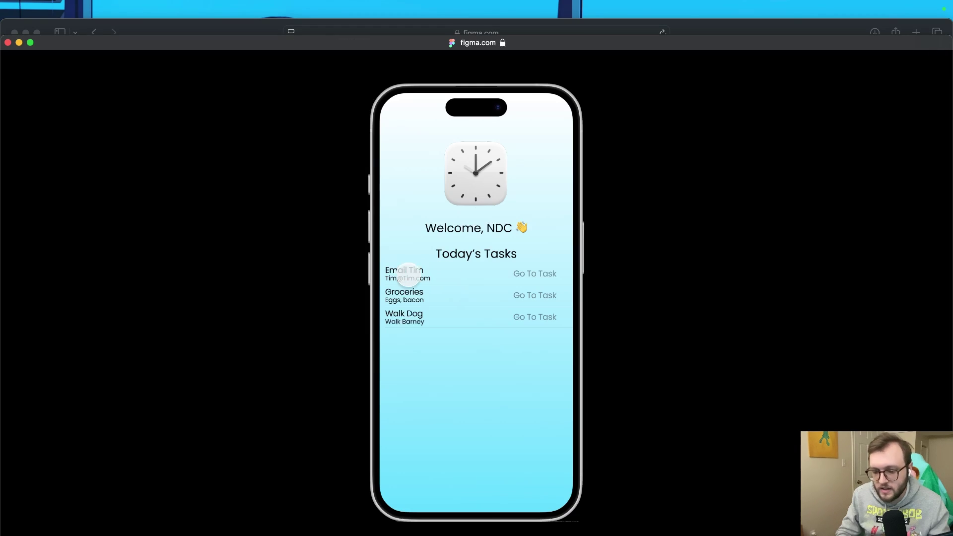
# Tap Email Tim, then Mark as complete to reach Home 2, and close the preview
pyautogui.click(415, 276)
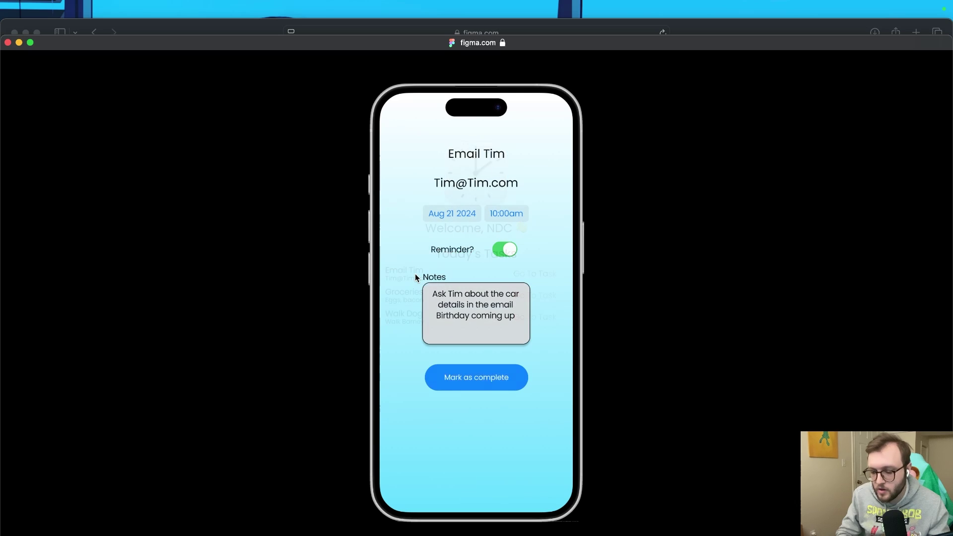
pyautogui.click(494, 378)
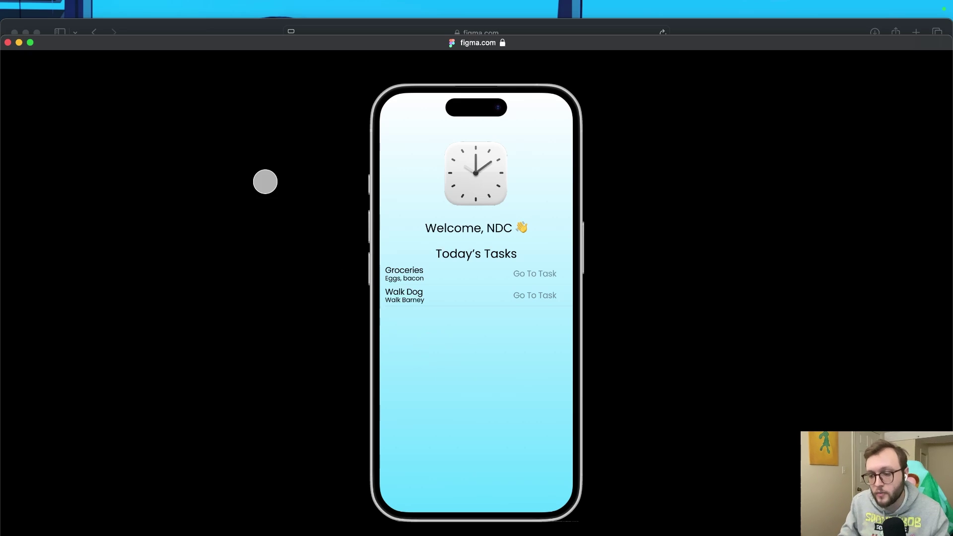
pyautogui.click(8, 42)
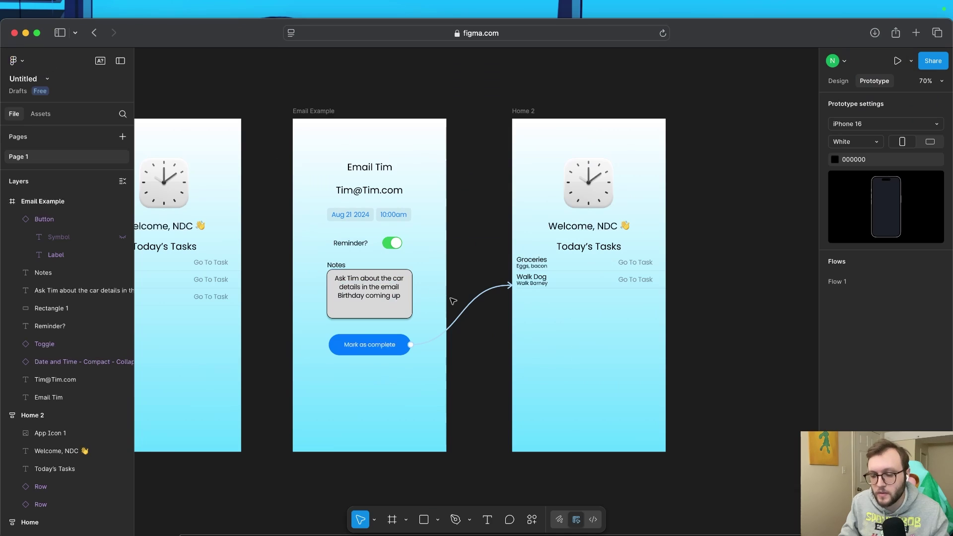
# In Assets, clear the search and open the iOS 18 and iPadOS 18 Examples category
pyautogui.scroll(-5, 704, 372)
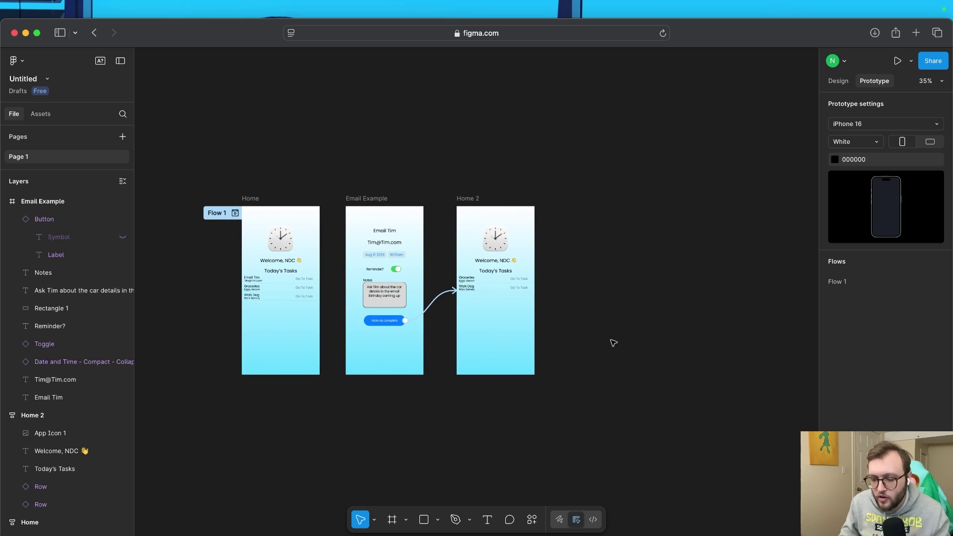
pyautogui.scroll(5, 613, 342)
pyautogui.scroll(-3, 614, 343)
pyautogui.hscroll(-3, 613, 343)
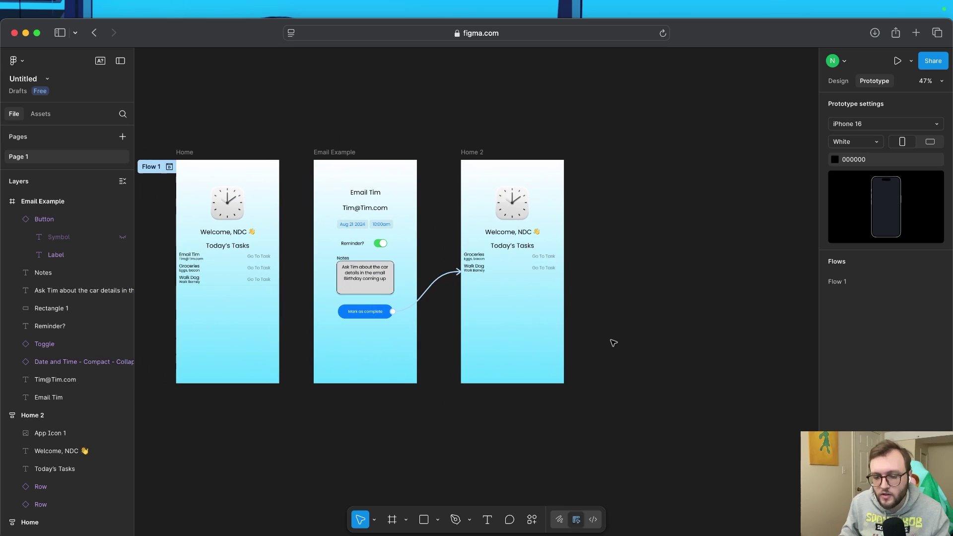
pyautogui.click(42, 113)
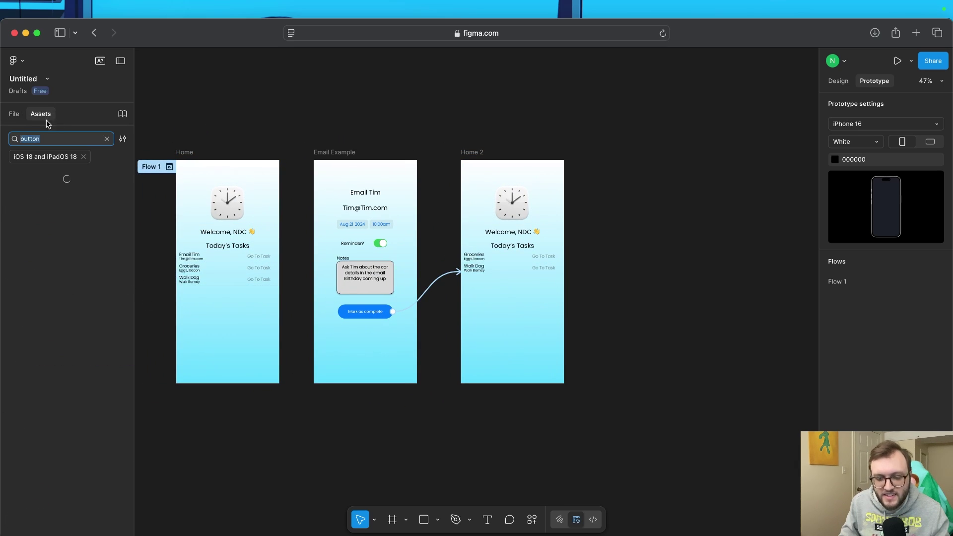
pyautogui.click(107, 139)
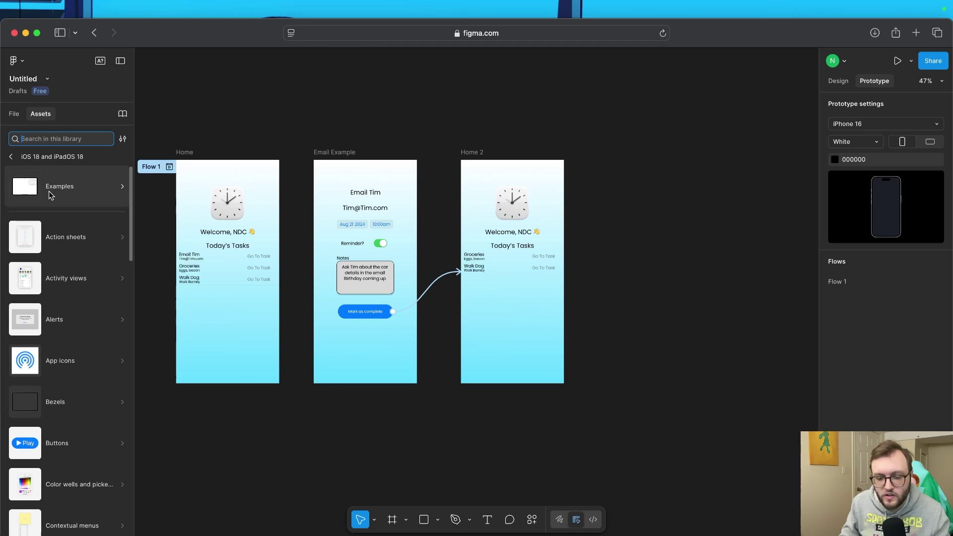
pyautogui.click(67, 187)
# Scroll to the List - iPhone example and drag it onto the canvas right of Home 2
pyautogui.scroll(-2, 103, 268)
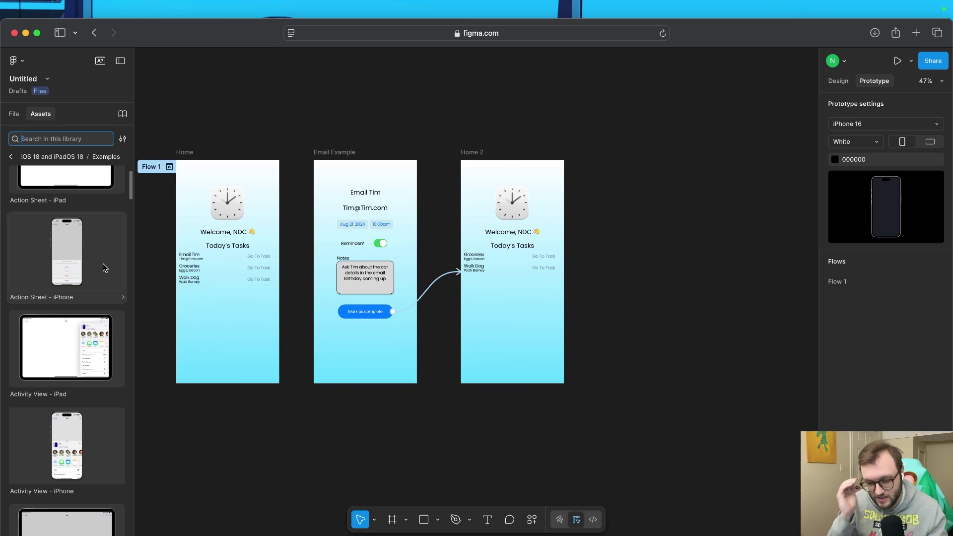
pyautogui.scroll(-6, 102, 268)
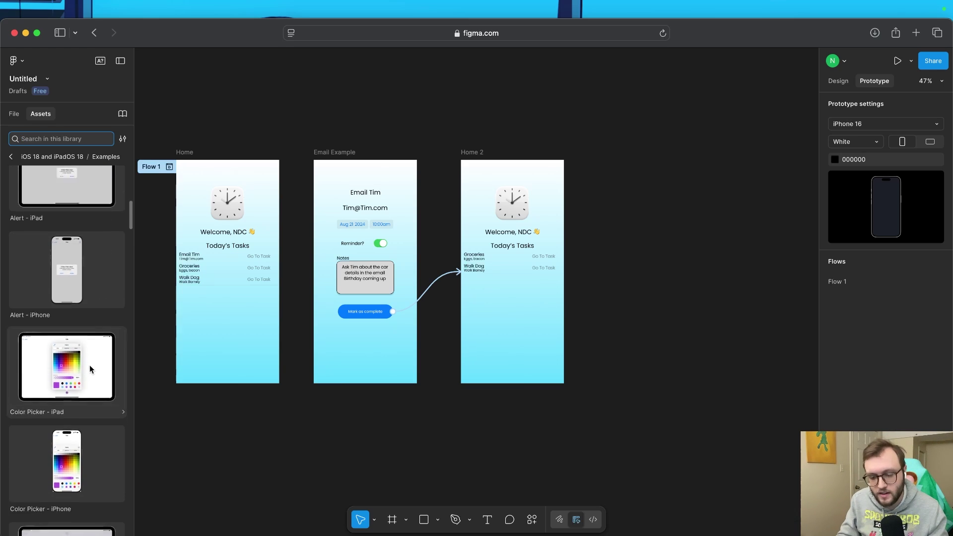
pyautogui.scroll(-8, 89, 369)
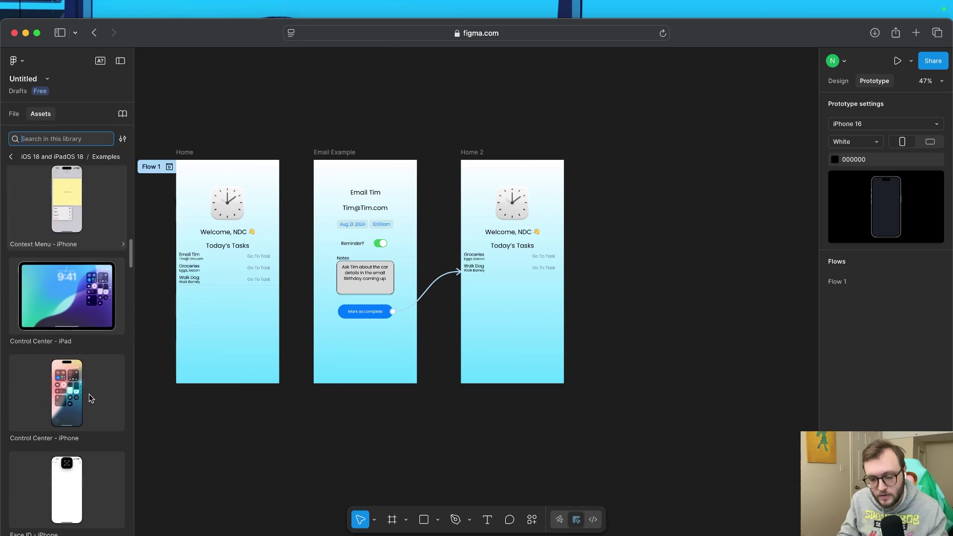
pyautogui.scroll(-10, 91, 398)
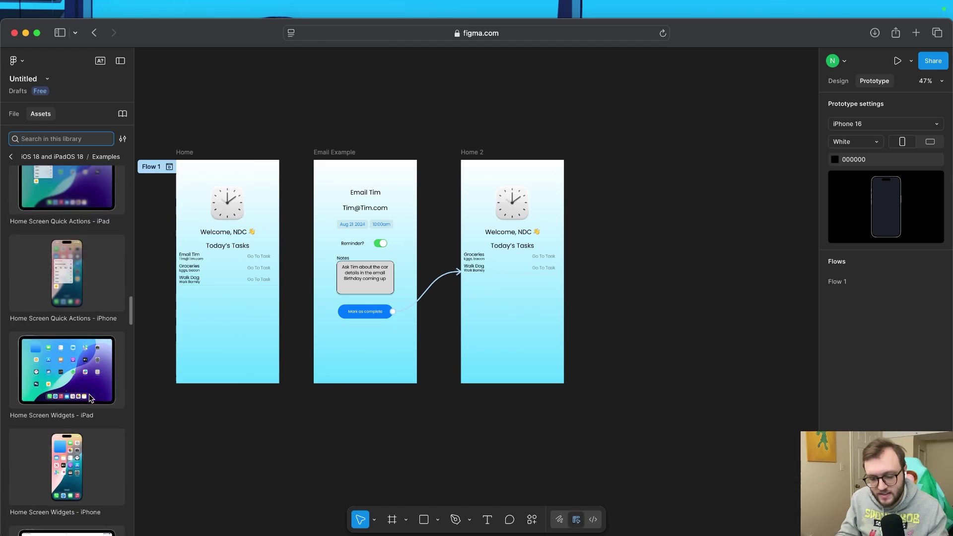
pyautogui.scroll(-8, 91, 398)
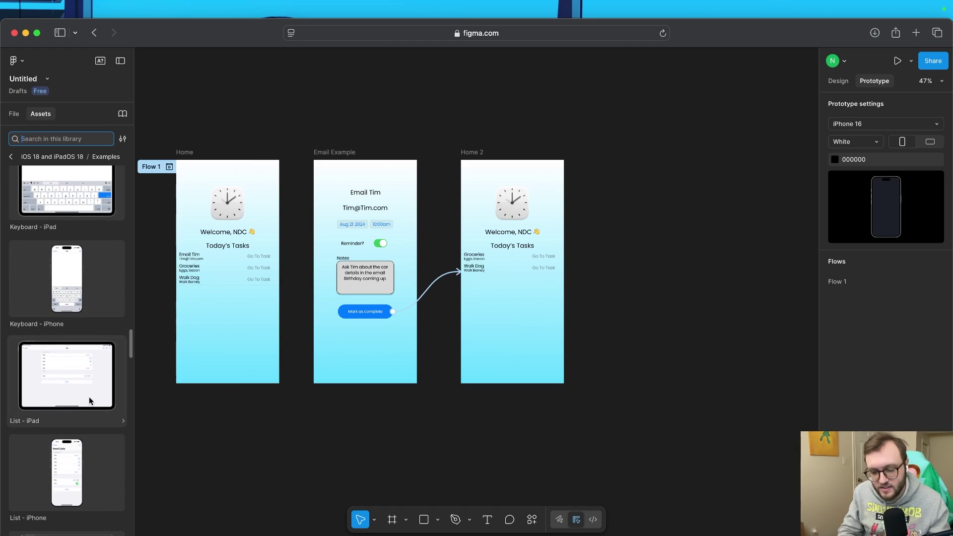
pyautogui.scroll(-4, 89, 395)
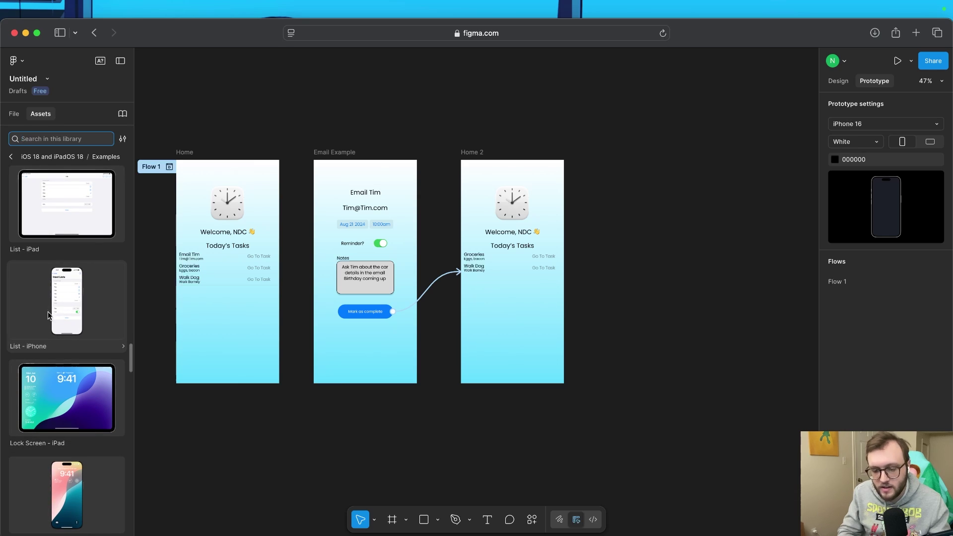
pyautogui.moveTo(53, 307); pyautogui.dragTo(582, 292)
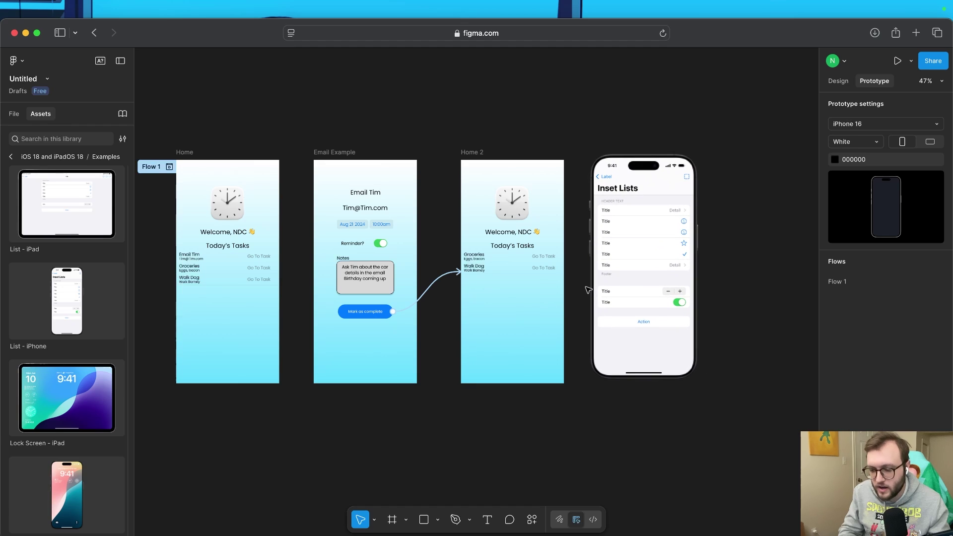
pyautogui.scroll(3, 660, 267)
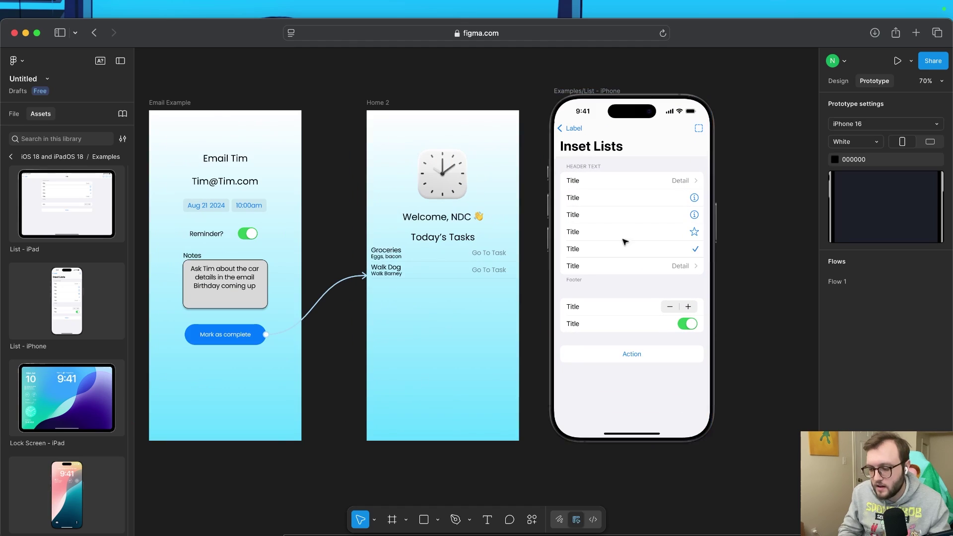
pyautogui.click(579, 200)
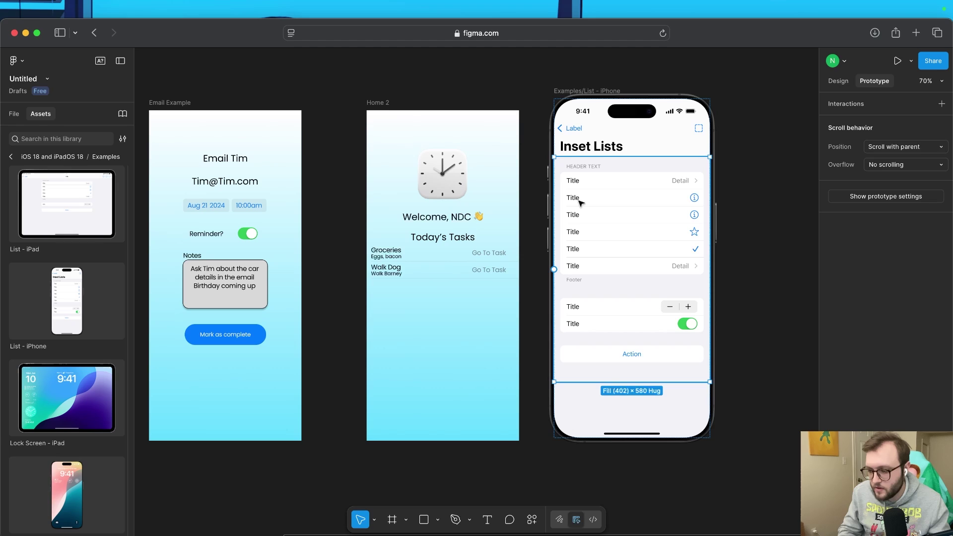
pyautogui.hotkey('alt', '8')
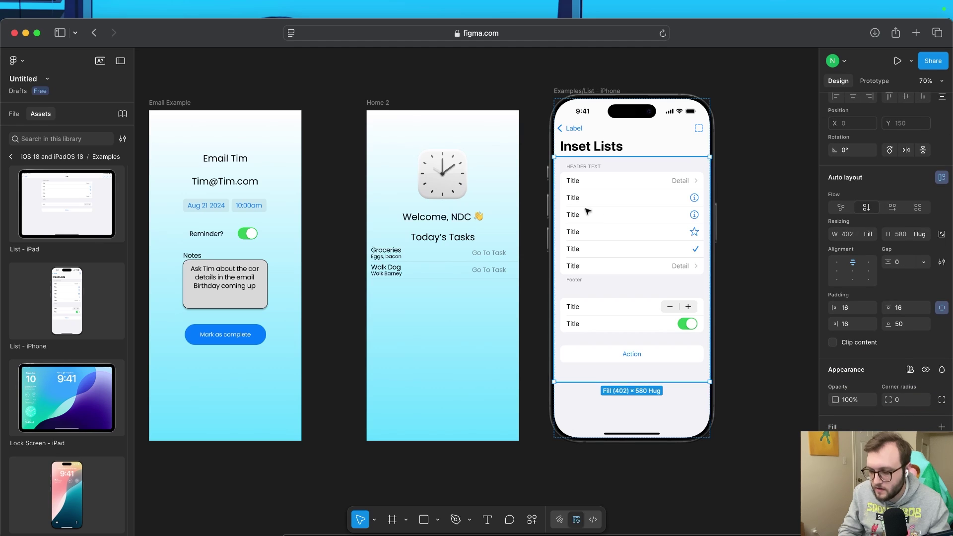
pyautogui.click(576, 184)
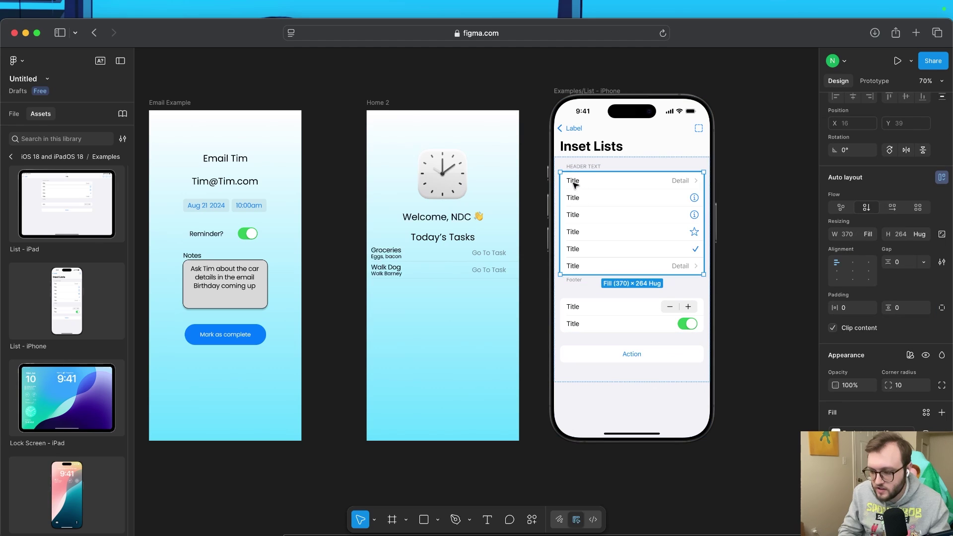
pyautogui.click(575, 183)
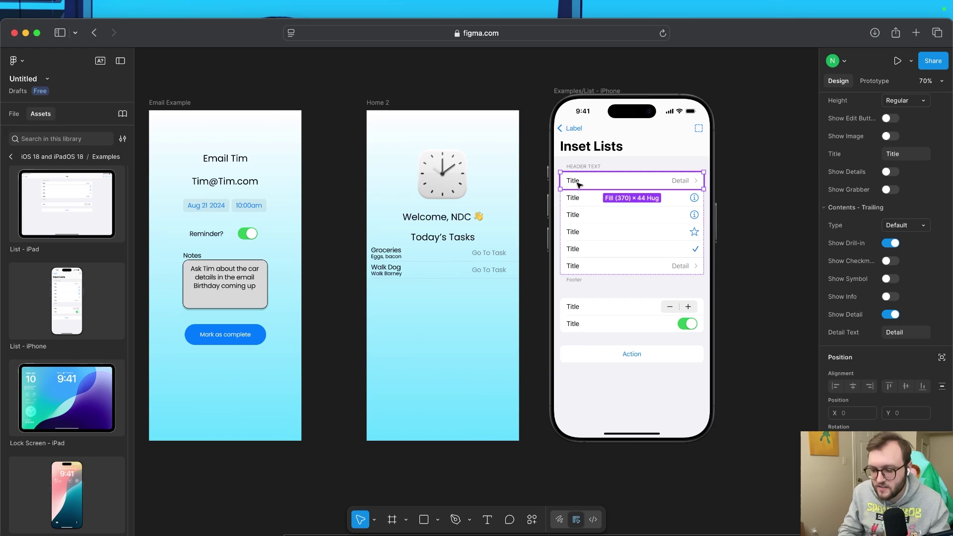
pyautogui.click(578, 185)
pyautogui.click(578, 184)
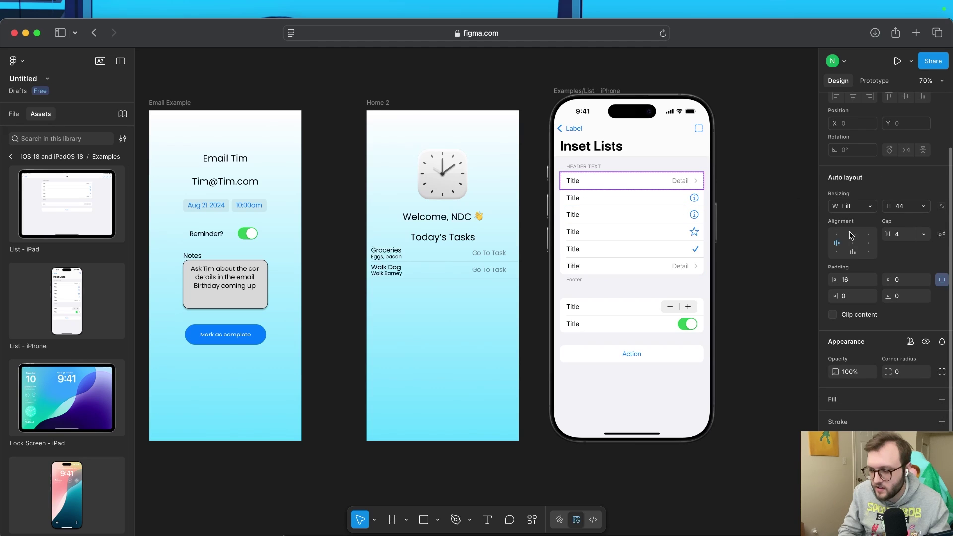
pyautogui.click(579, 184)
pyautogui.scroll(-2, 886, 223)
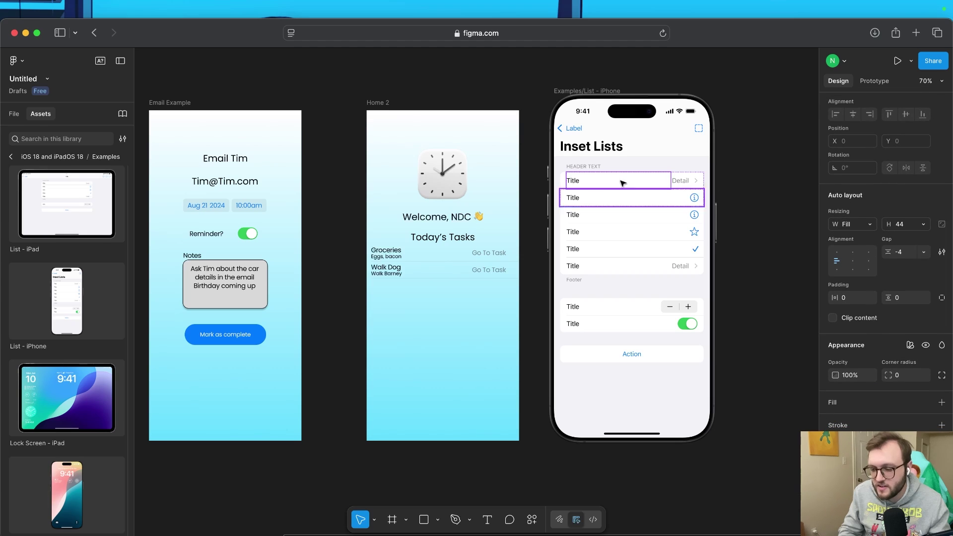
pyautogui.click(574, 184)
pyautogui.press('super+f')
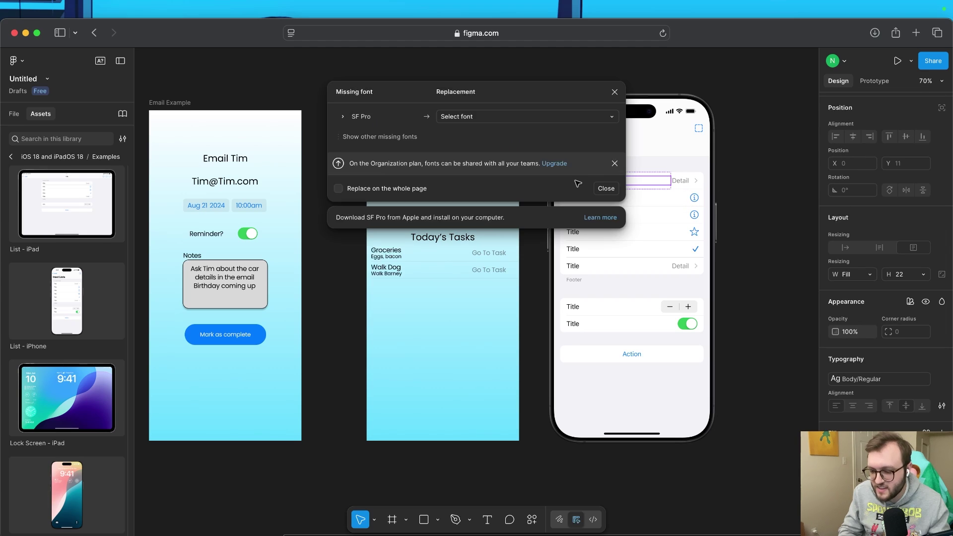
pyautogui.click(608, 185)
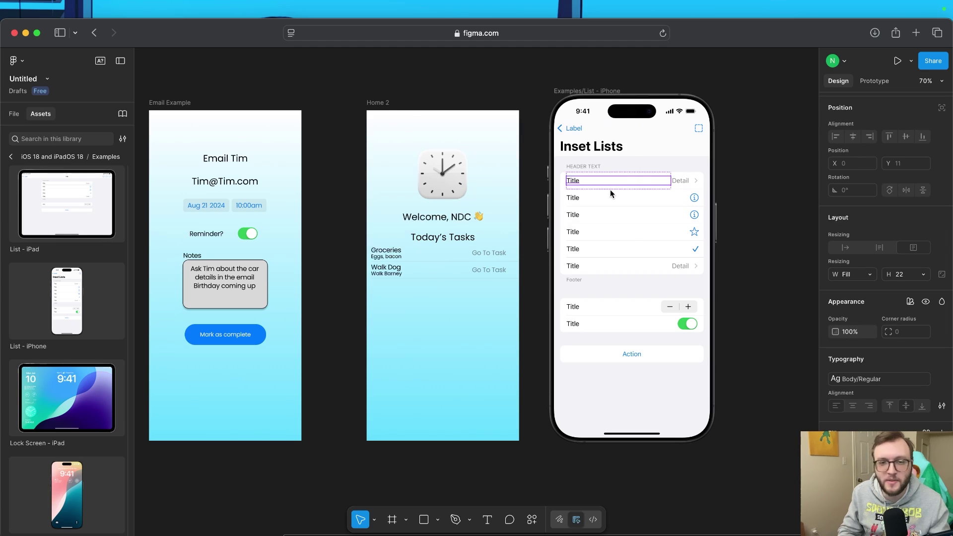
pyautogui.click(751, 243)
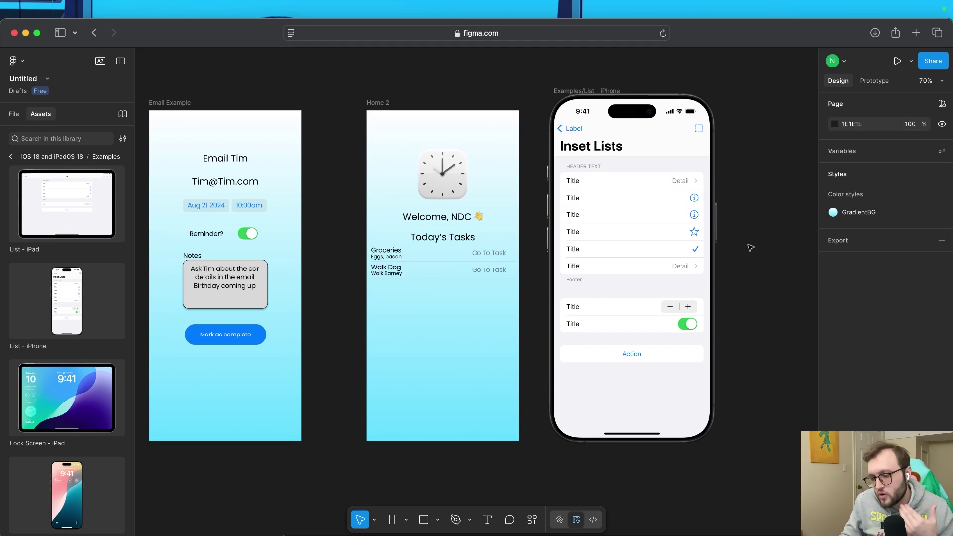
pyautogui.hscroll(2, 751, 248)
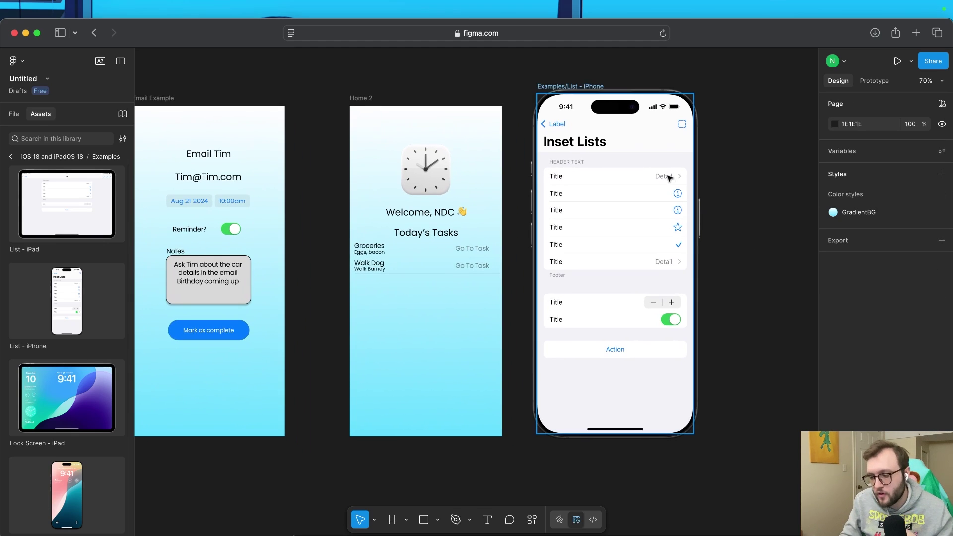
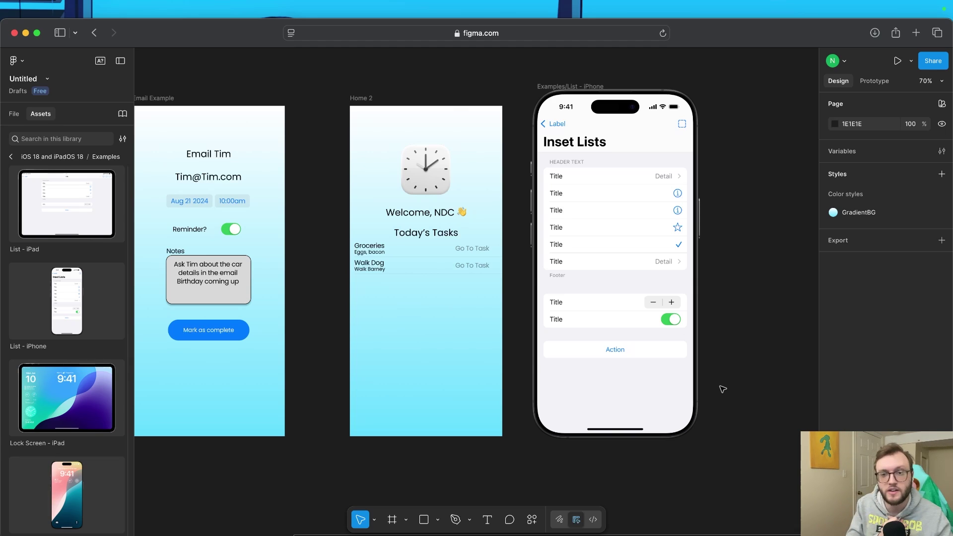
# Zoom from 70% to 84% with the Email Example frame centred on the canvas
pyautogui.hscroll(-5, 497, 261)
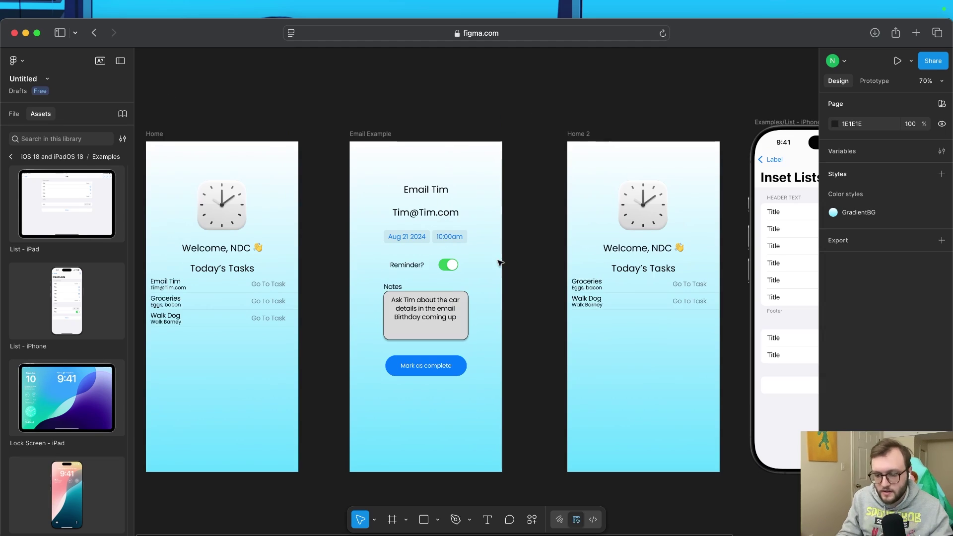
pyautogui.scroll(2, 441, 279)
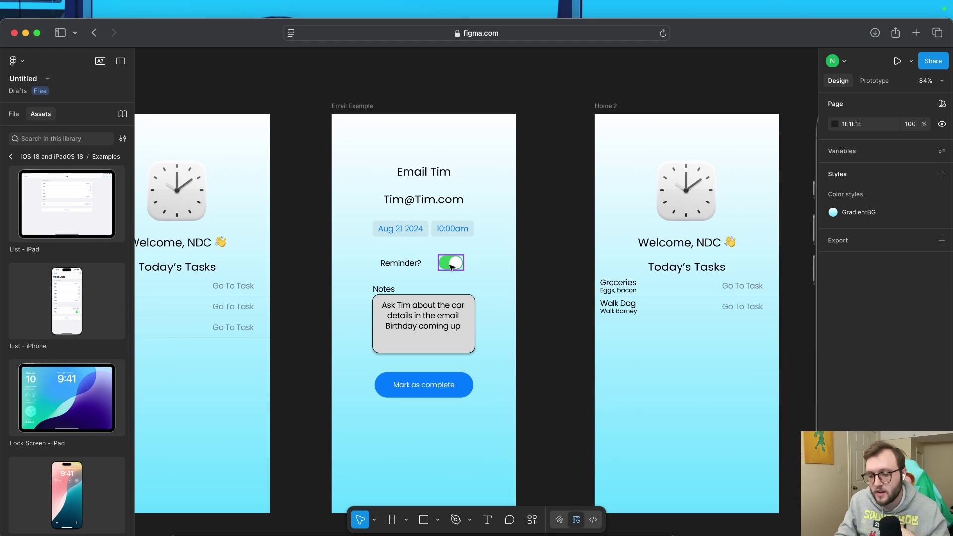
# Select the Reminder toggle and flip its State switch off, then back on
pyautogui.click(451, 266)
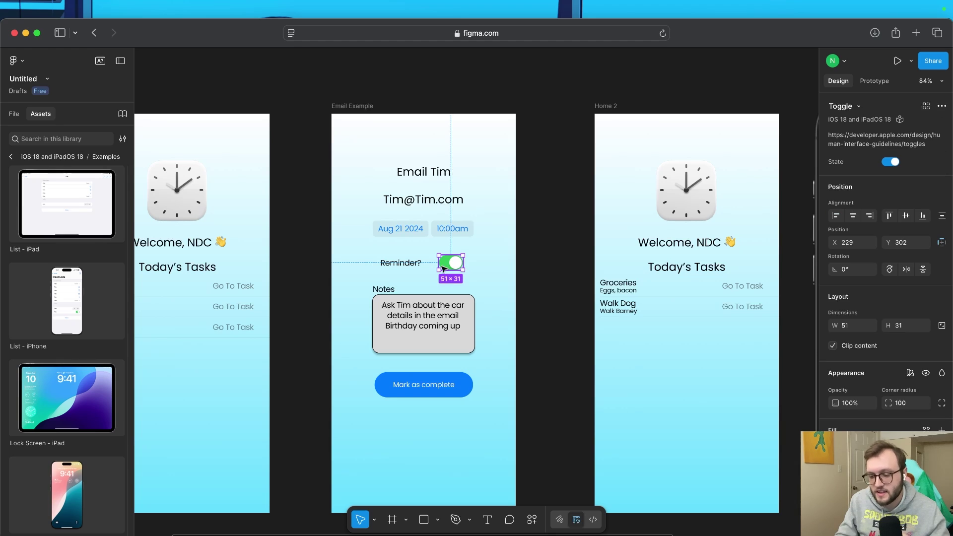
pyautogui.click(892, 163)
pyautogui.click(891, 164)
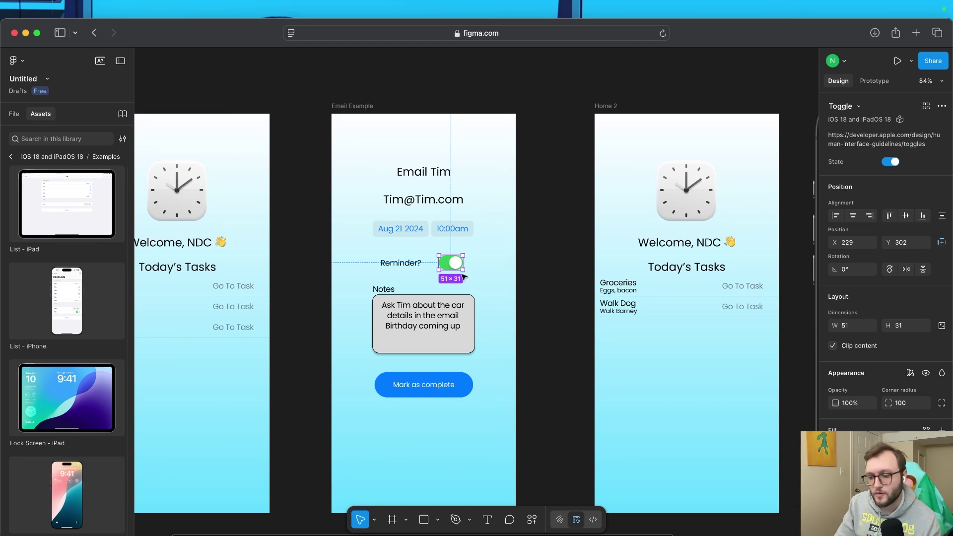
# Give the Reminder toggle an On tap 'Change to' interaction setting it off, then launch the preview
pyautogui.click(877, 81)
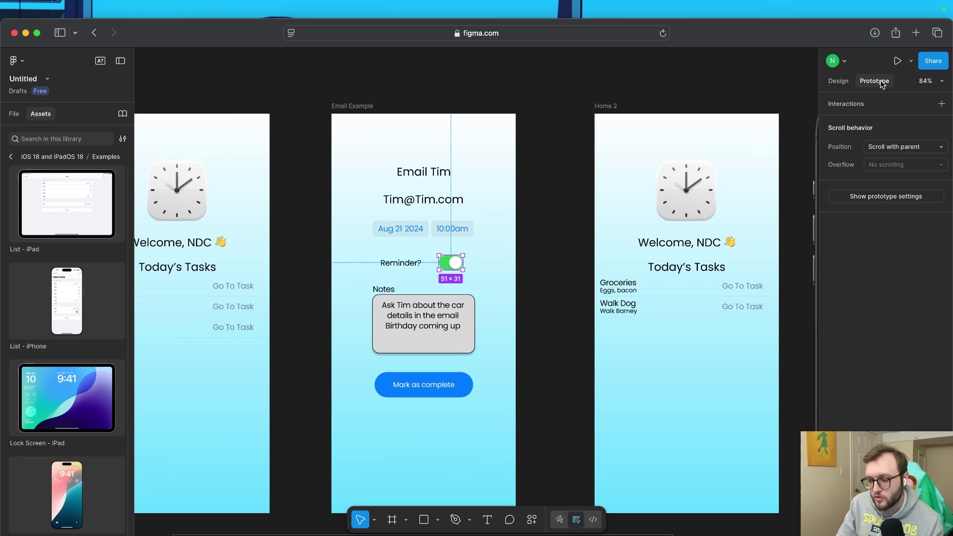
pyautogui.click(942, 103)
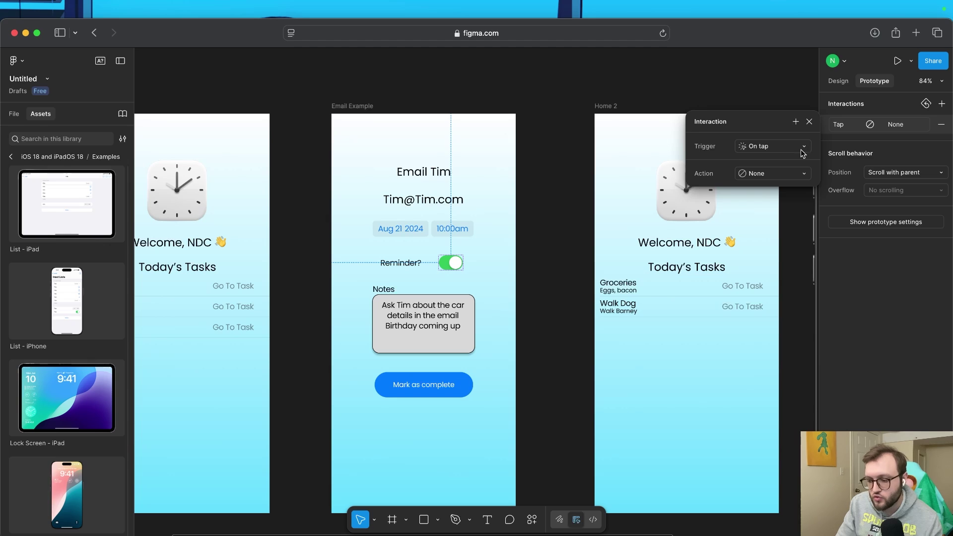
pyautogui.click(794, 174)
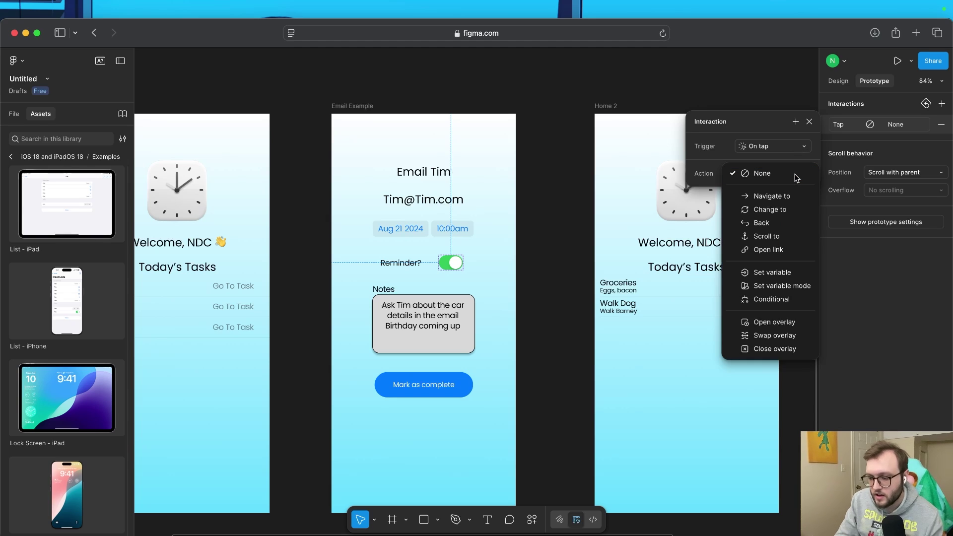
pyautogui.click(771, 209)
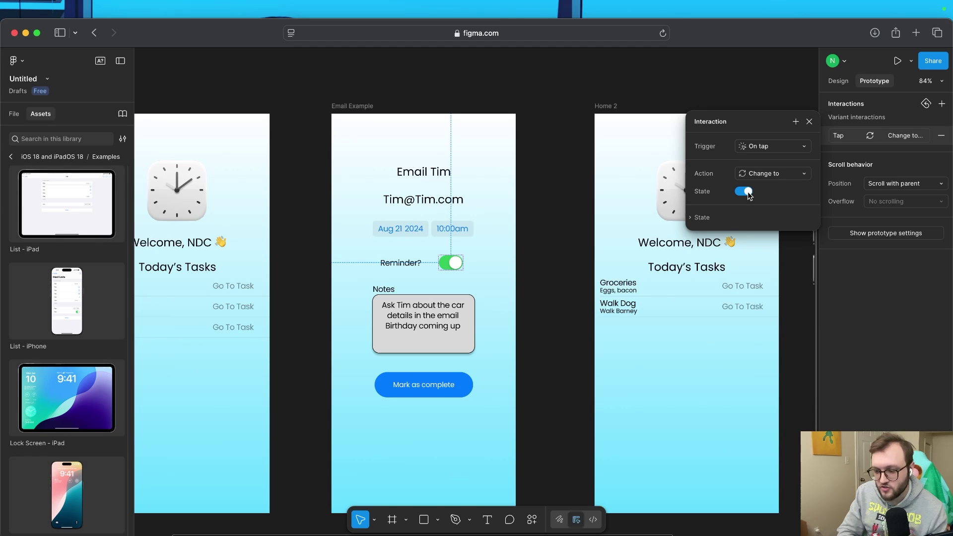
pyautogui.click(702, 218)
pyautogui.click(702, 218)
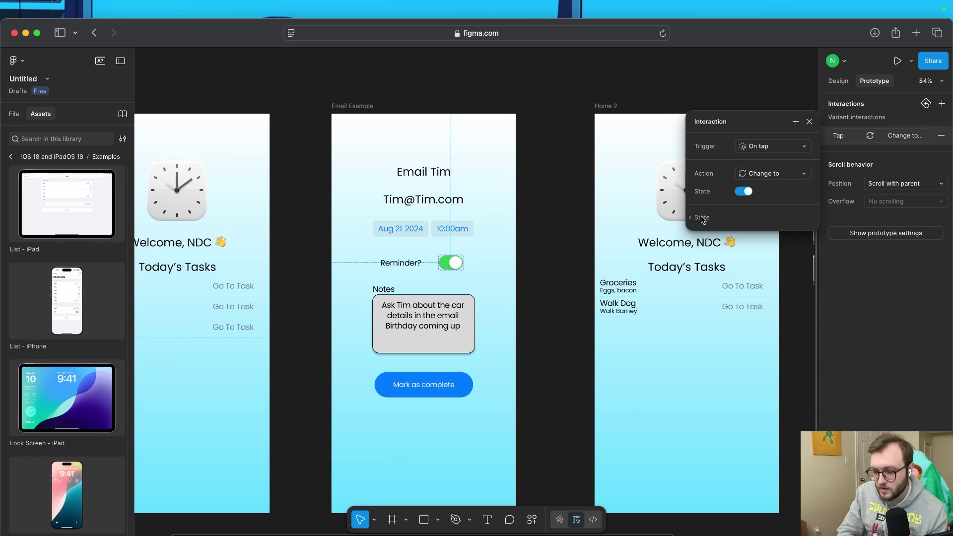
pyautogui.click(747, 193)
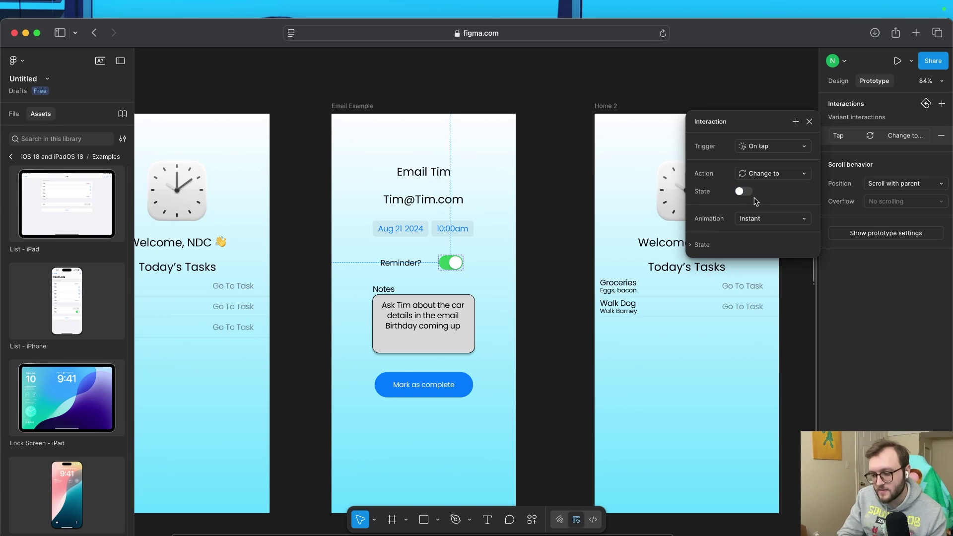
pyautogui.click(566, 124)
pyautogui.click(897, 61)
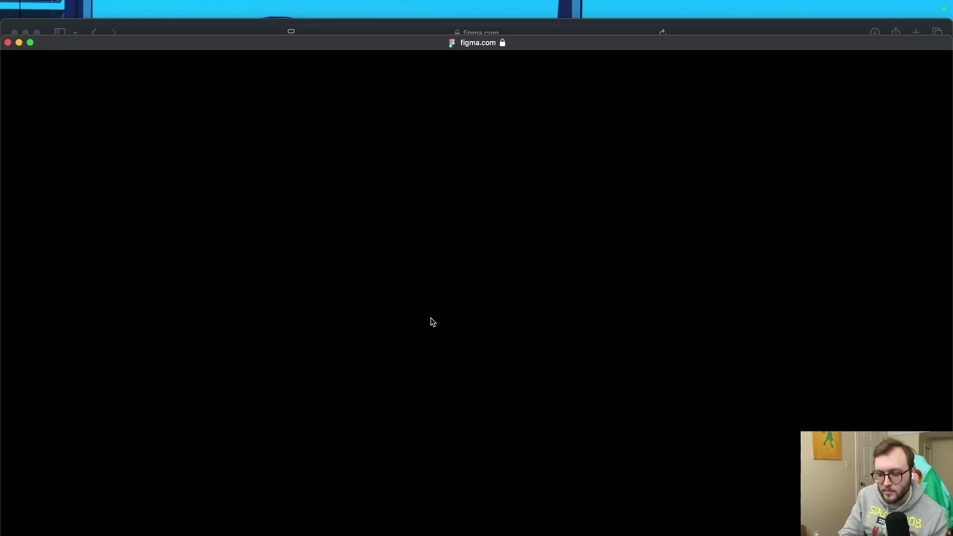
# In the prototype, open Email Tim, turn the reminder off, mark it complete, and close the preview
pyautogui.click(437, 276)
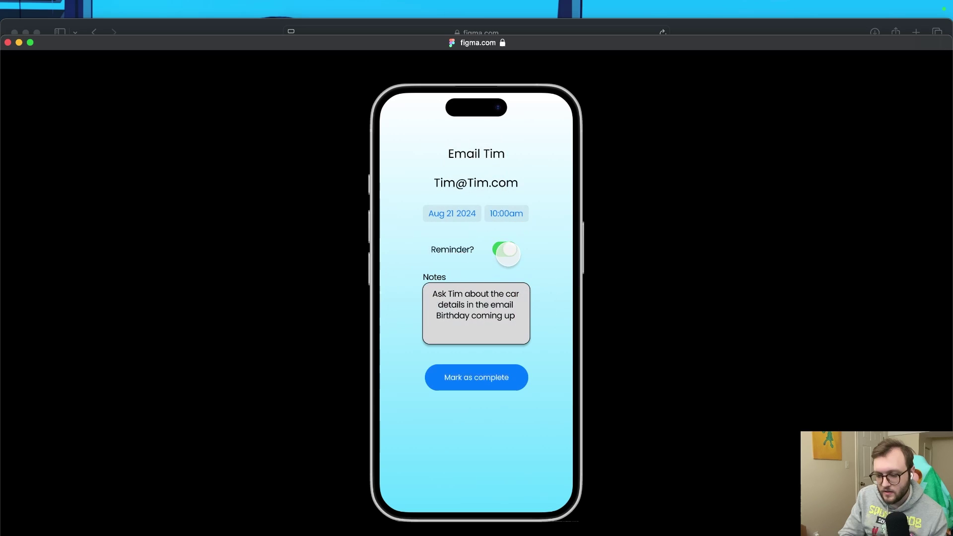
pyautogui.click(506, 252)
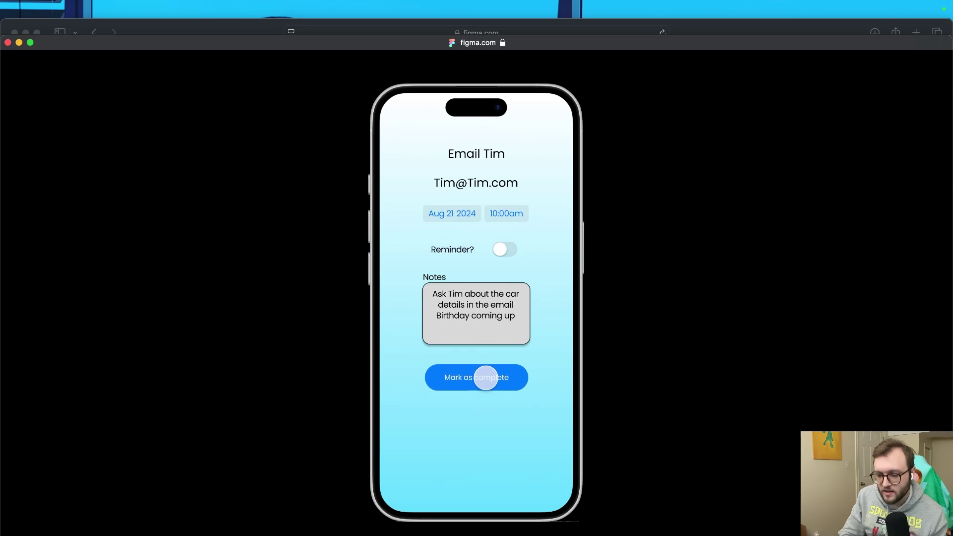
pyautogui.click(493, 383)
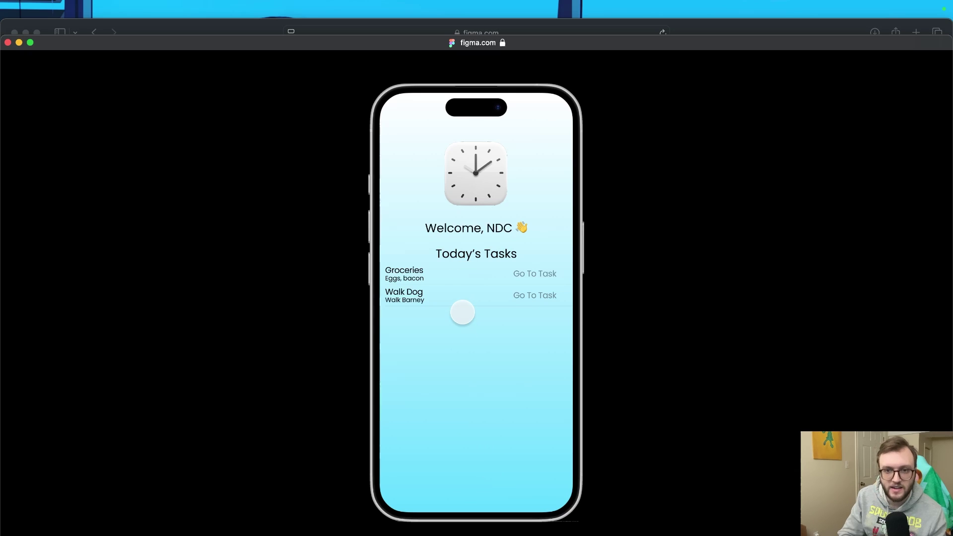
pyautogui.click(8, 43)
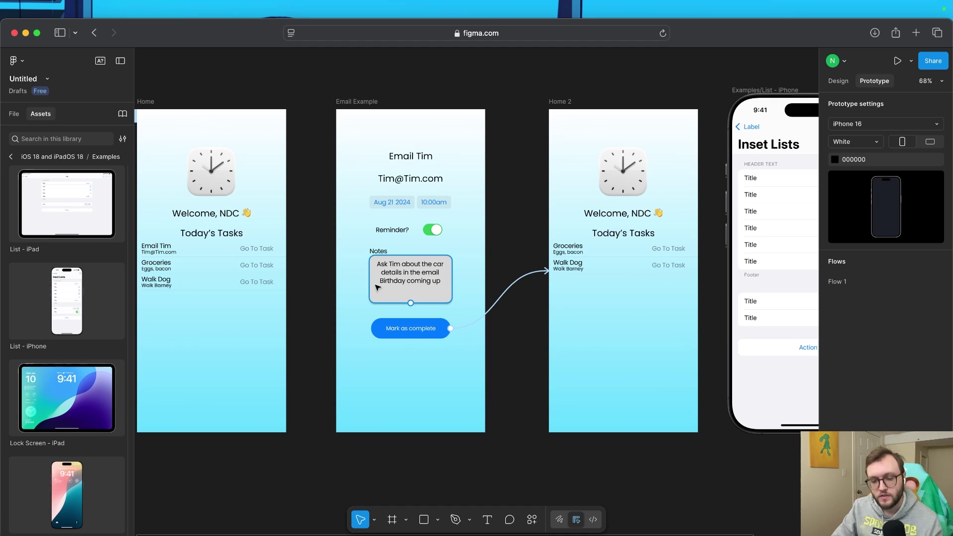
# Collapse the left sidebar and view the Home frame's design properties: 393 × 852, vertical auto layout
pyautogui.click(121, 61)
pyautogui.click(207, 266)
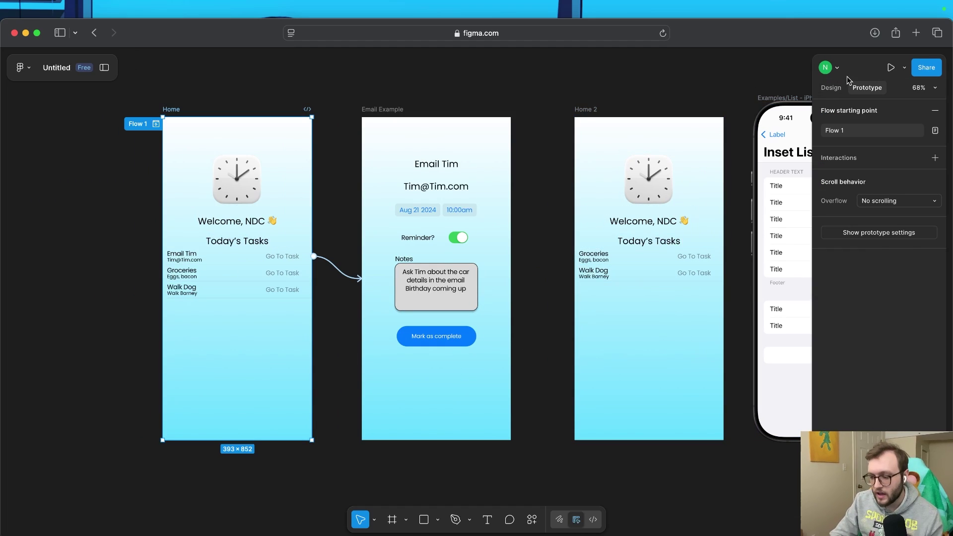
pyautogui.click(831, 87)
pyautogui.hscroll(3, 691, 340)
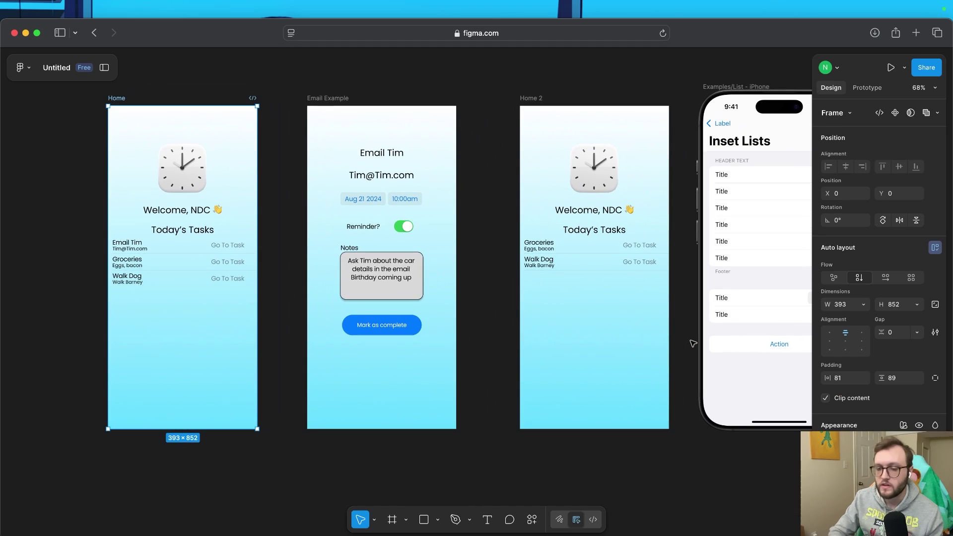